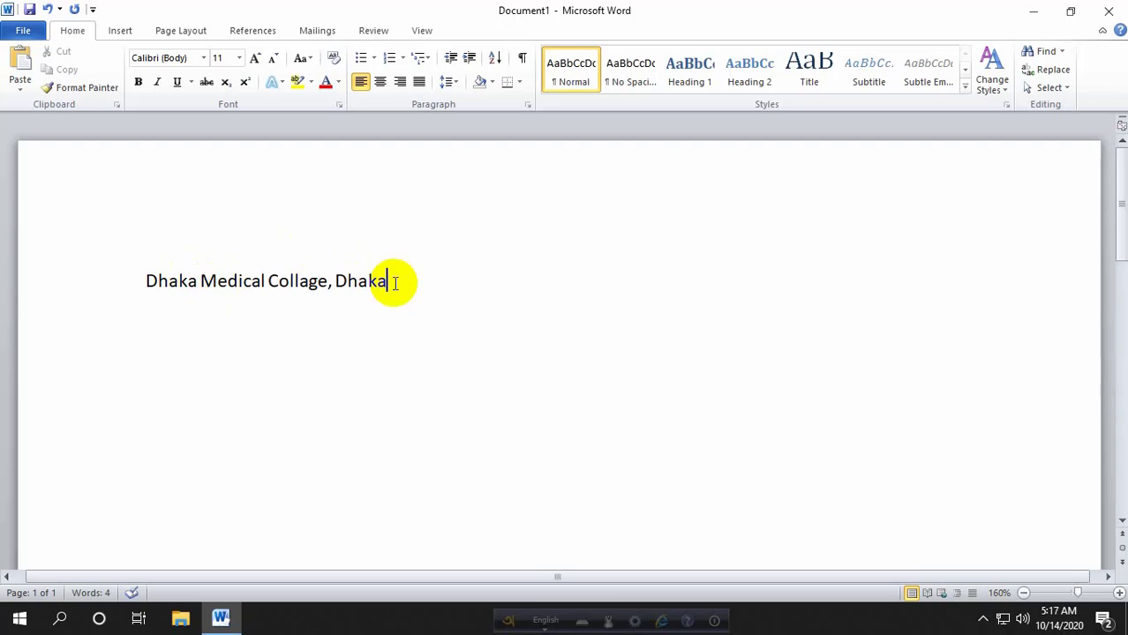
- Centre the line "Dhaka Medical Collage, Dhaka" on the page
drag(383, 281, 144, 282)
click(484, 282)
key(ctrl+e)
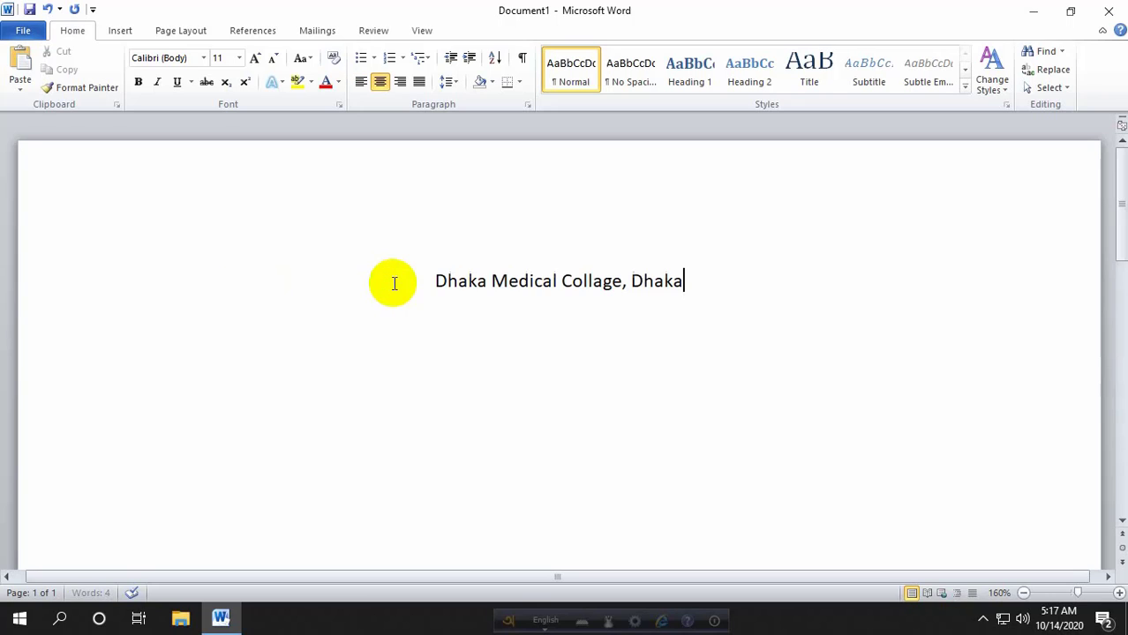
click(433, 281)
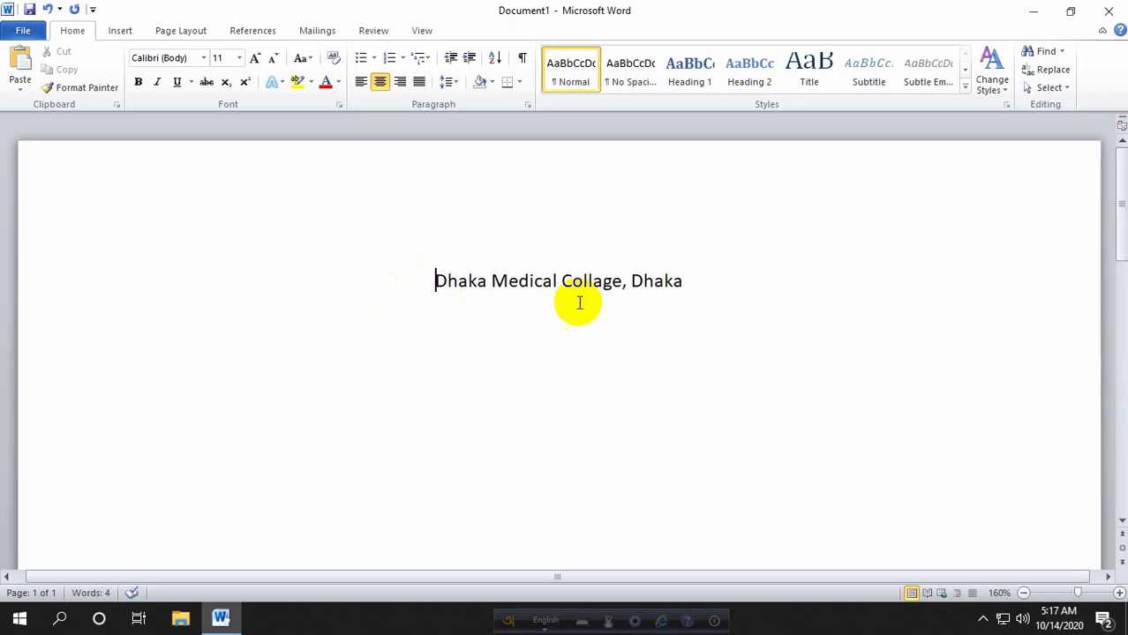
drag(684, 280, 415, 280)
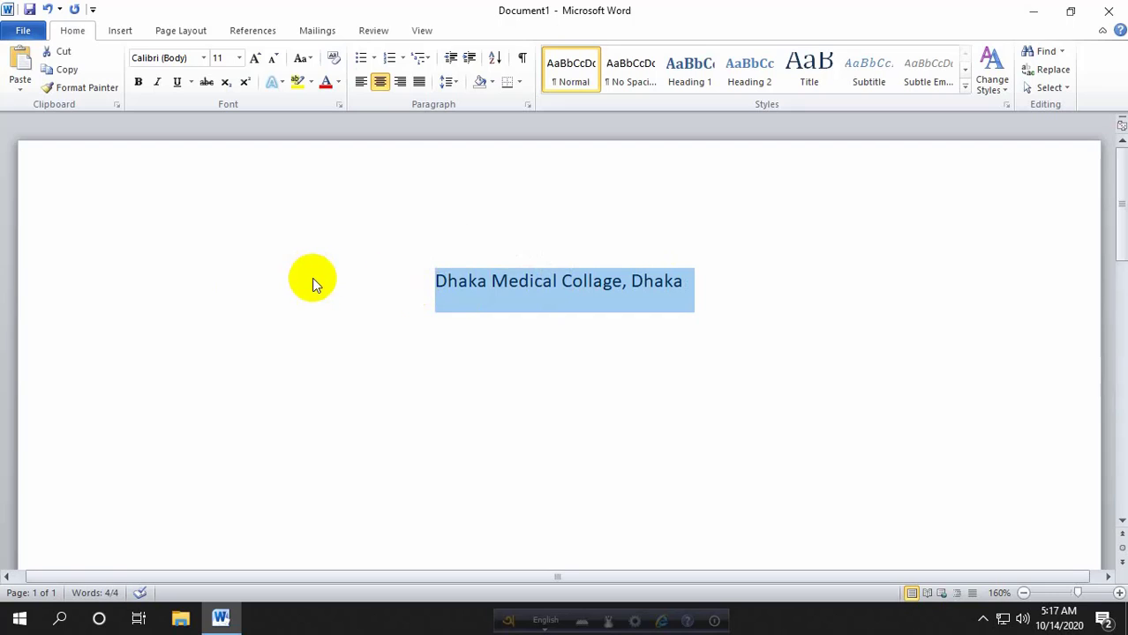
click(435, 279)
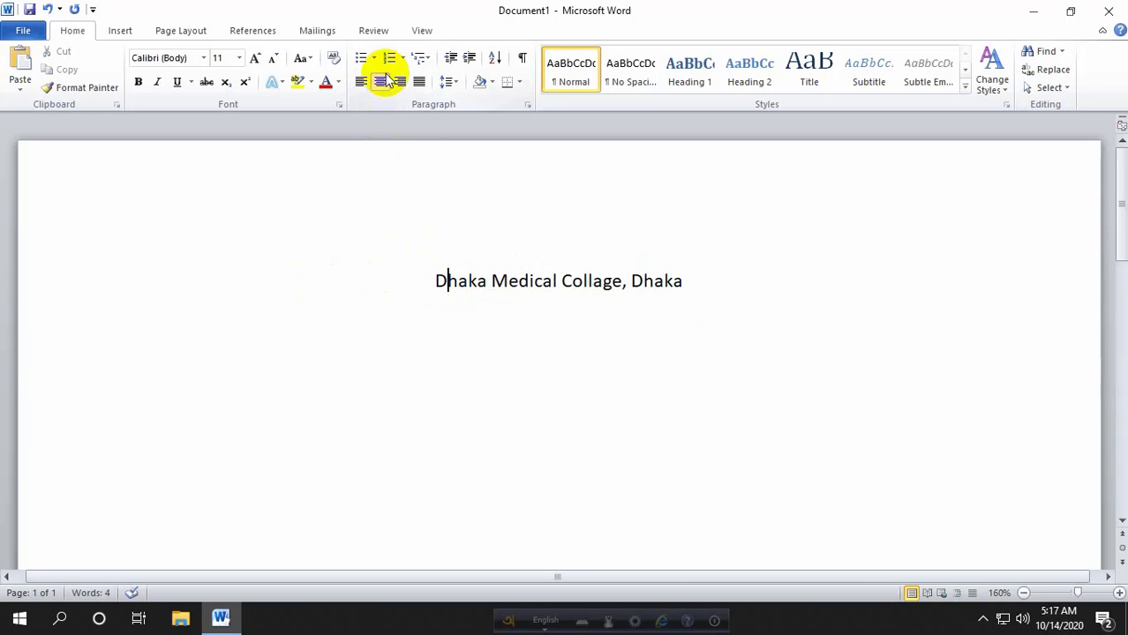
drag(433, 280, 699, 281)
click(702, 292)
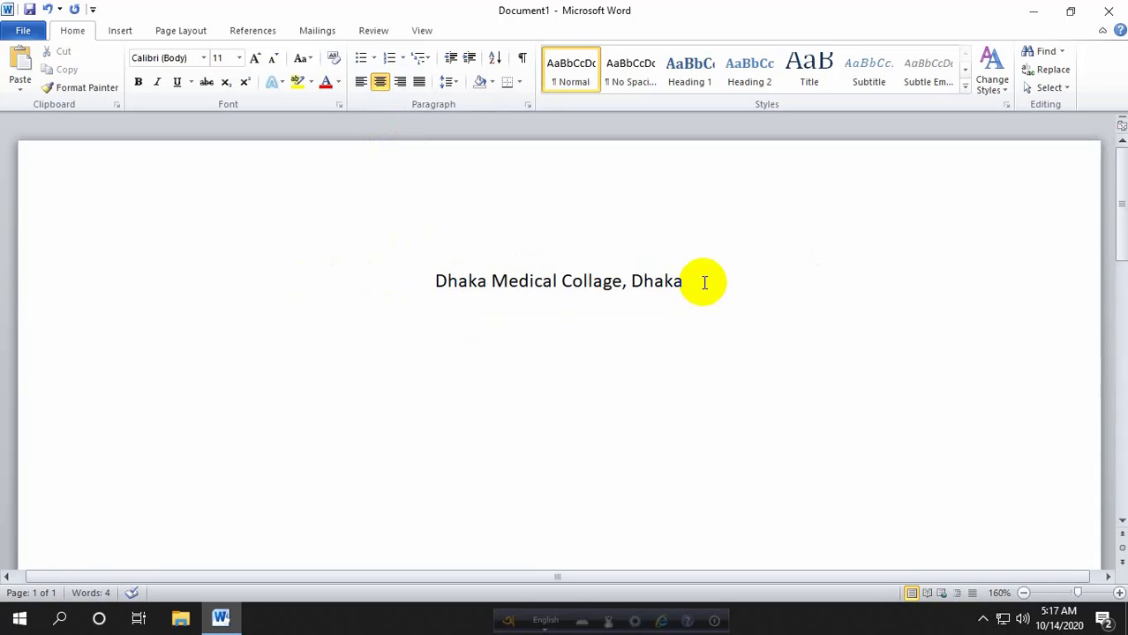
drag(436, 281, 671, 286)
click(808, 292)
- Format the whole "Dhaka Medical Collage, Dhaka" line in Arial Rounded MT Bold at size 20
drag(680, 280, 436, 284)
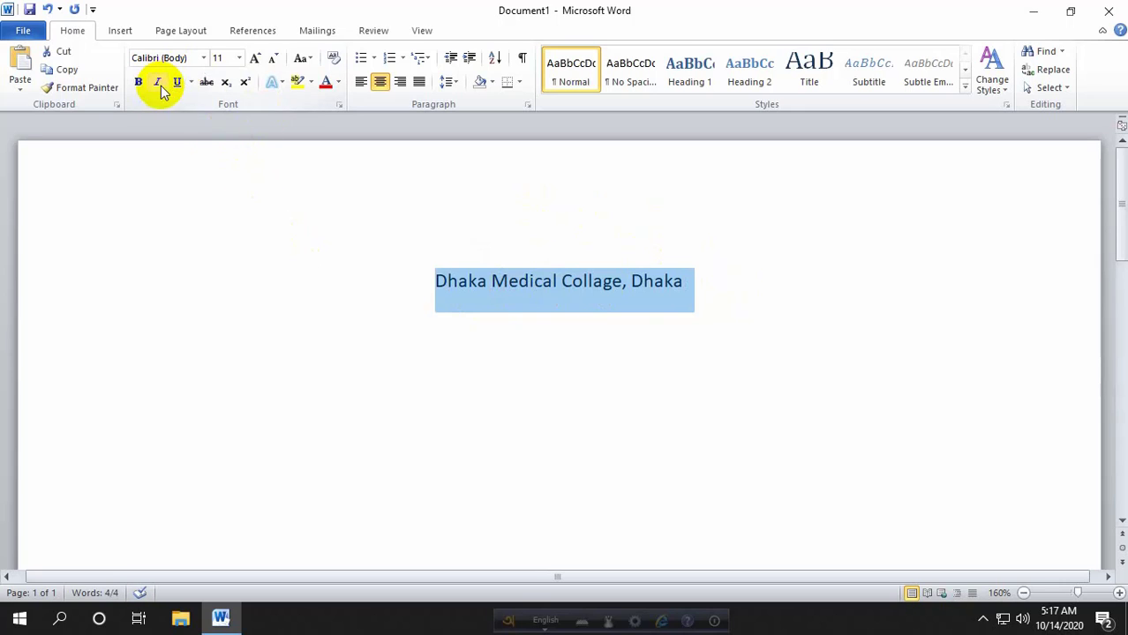
click(204, 58)
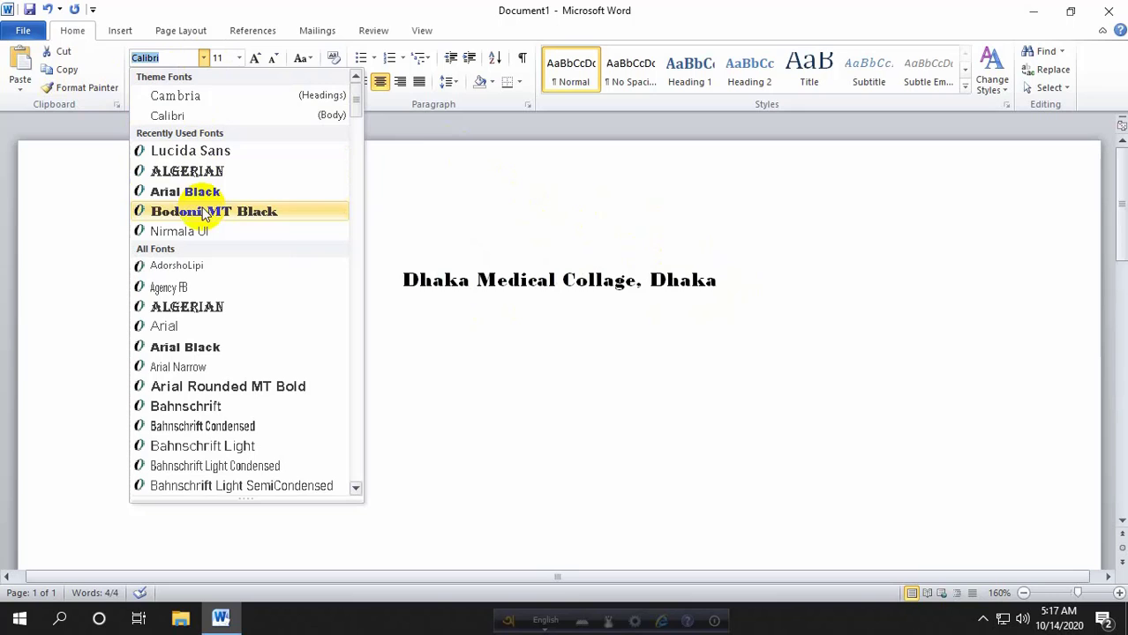
click(227, 389)
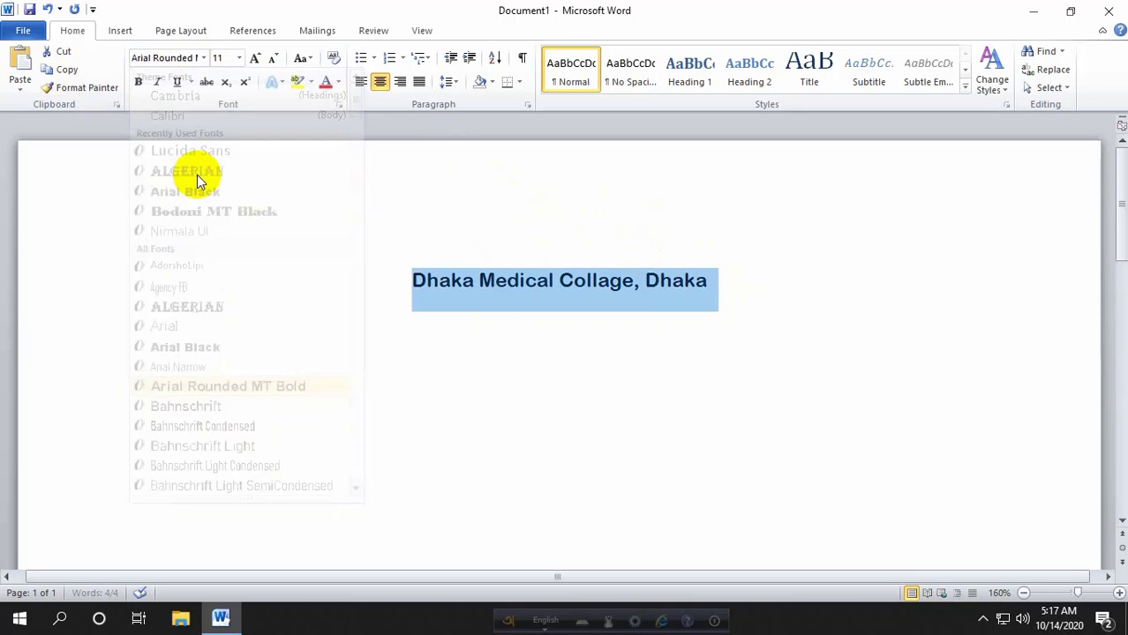
click(238, 58)
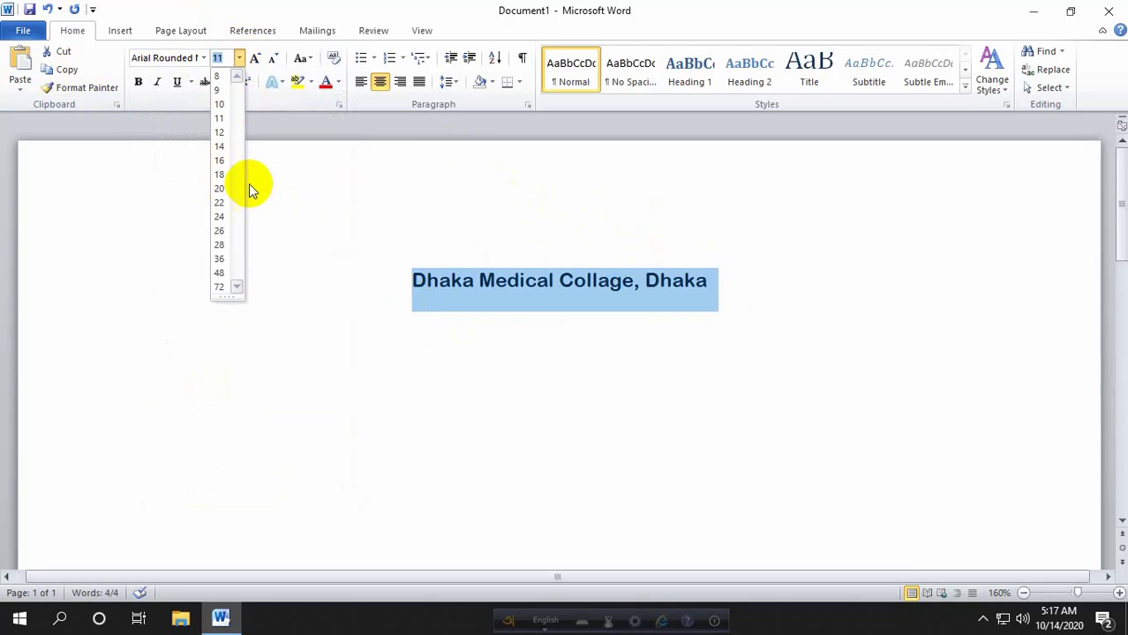
click(220, 188)
- Copy the entire "Dhaka Medical Collage, Dhaka" line and paste it on a new line directly below
click(416, 290)
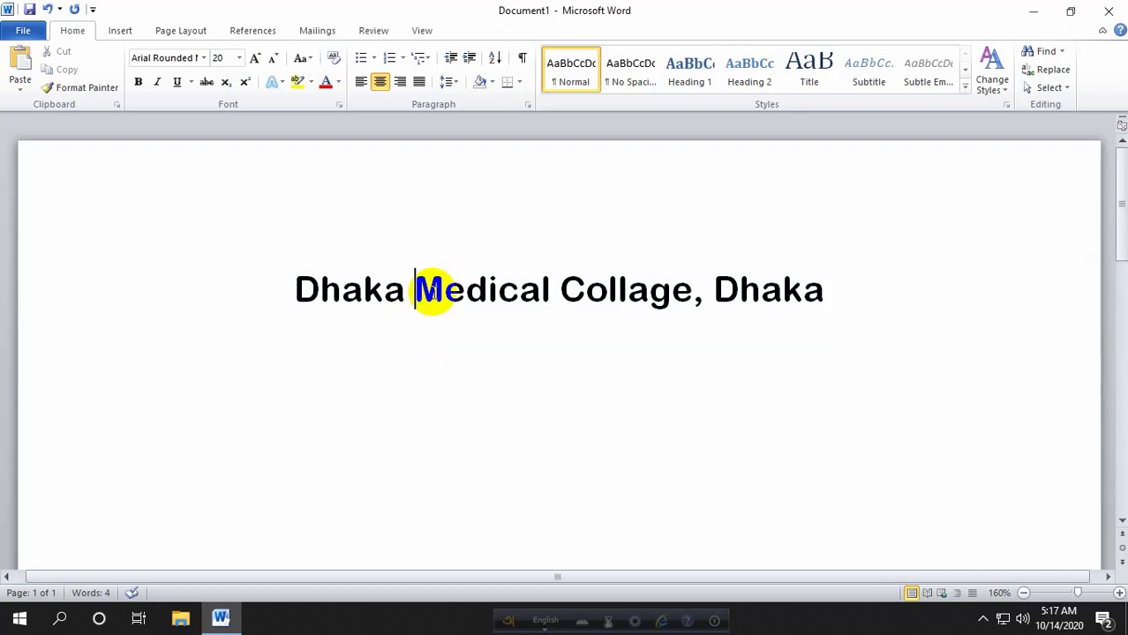
click(804, 291)
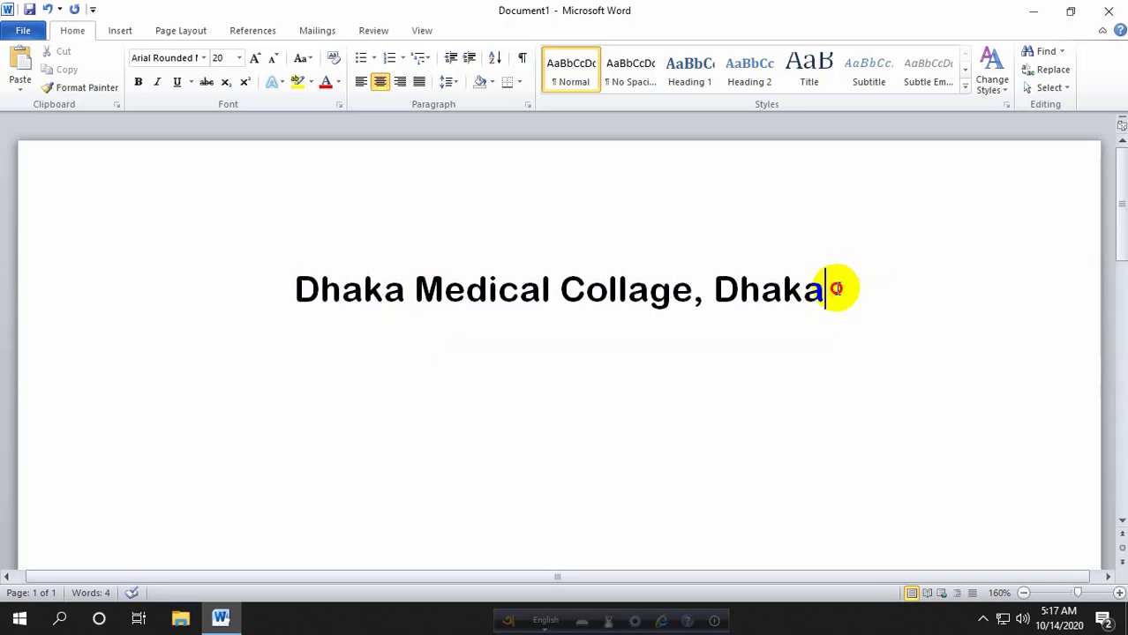
drag(835, 289, 369, 292)
click(833, 295)
drag(833, 294, 337, 303)
click(813, 284)
drag(834, 288, 227, 290)
key(ctrl+c)
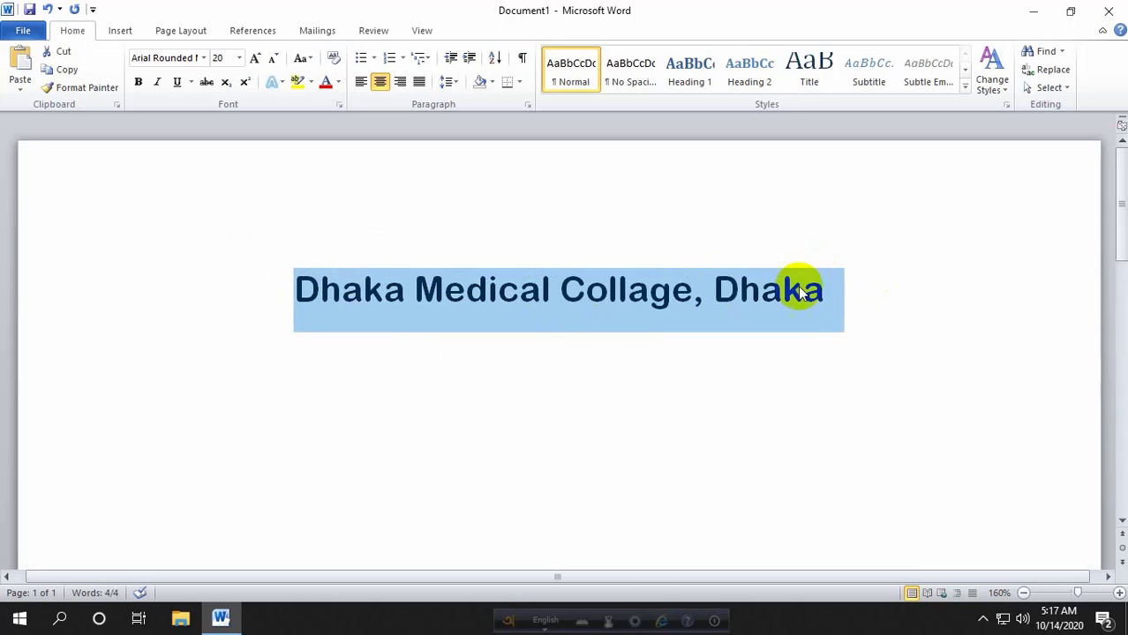
click(836, 282)
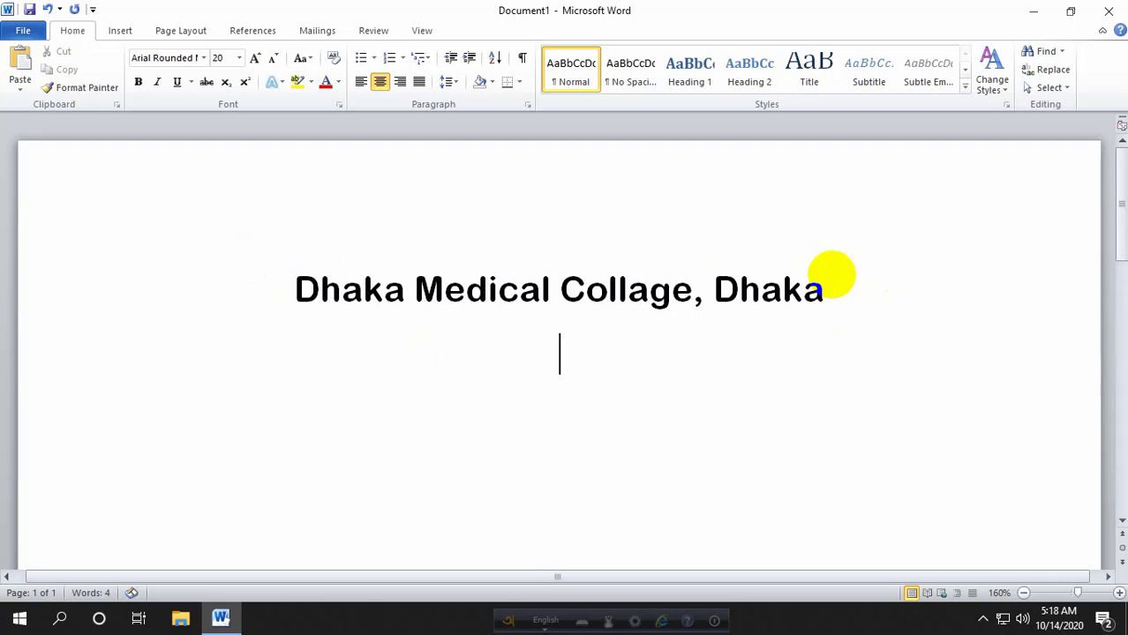
key(ctrl+v)
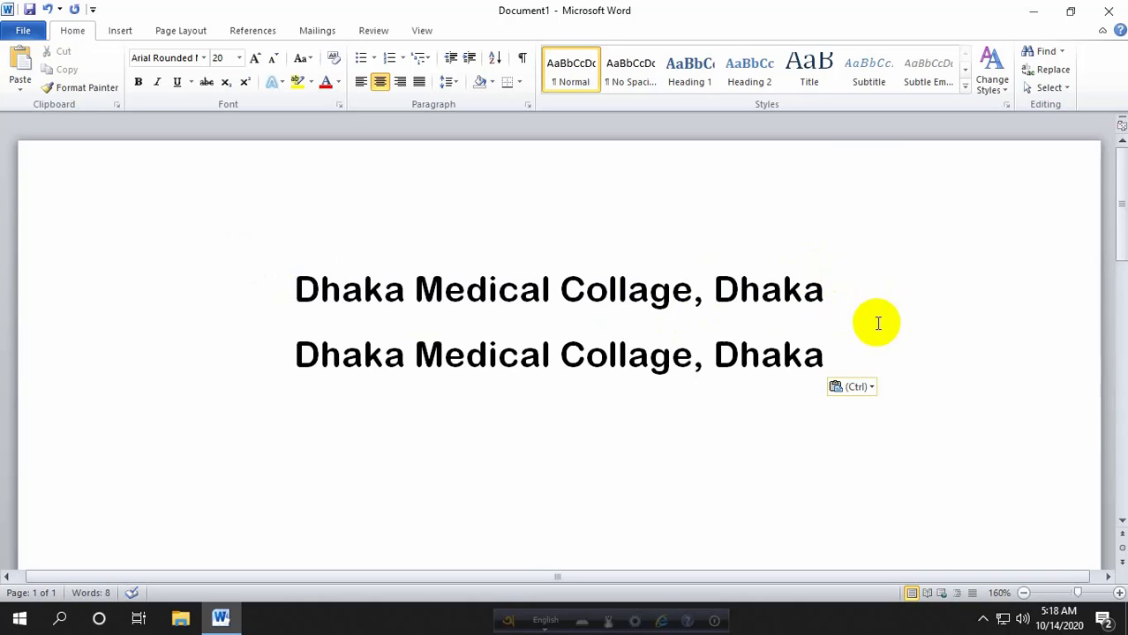
- Number both lines with the 1., 2., 3. format from the numbering library
drag(848, 361, 328, 251)
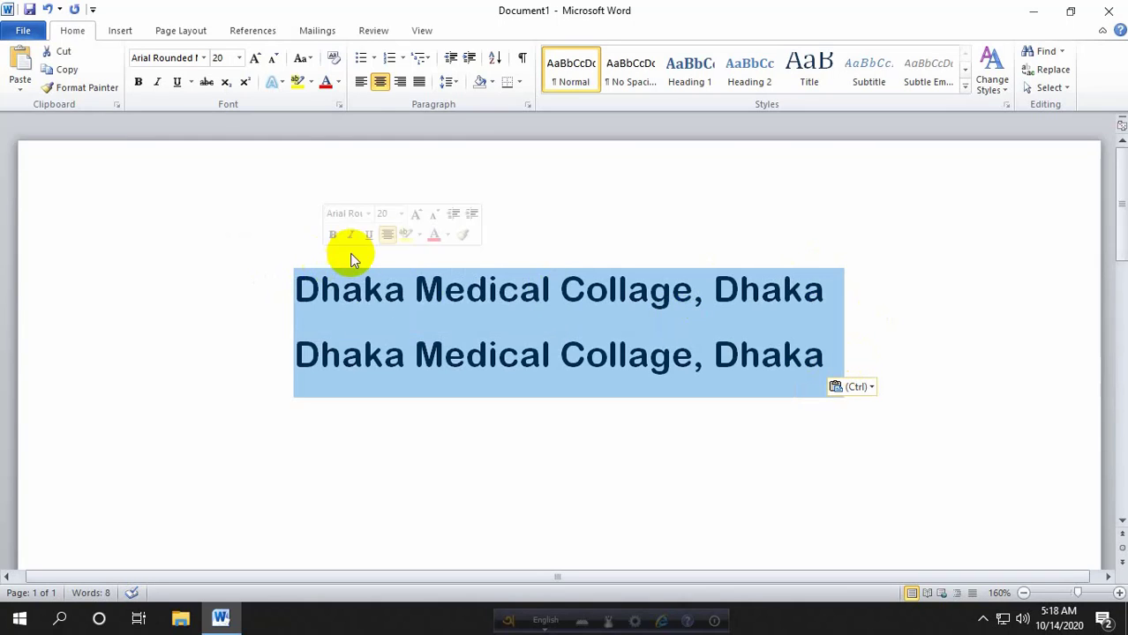
click(403, 60)
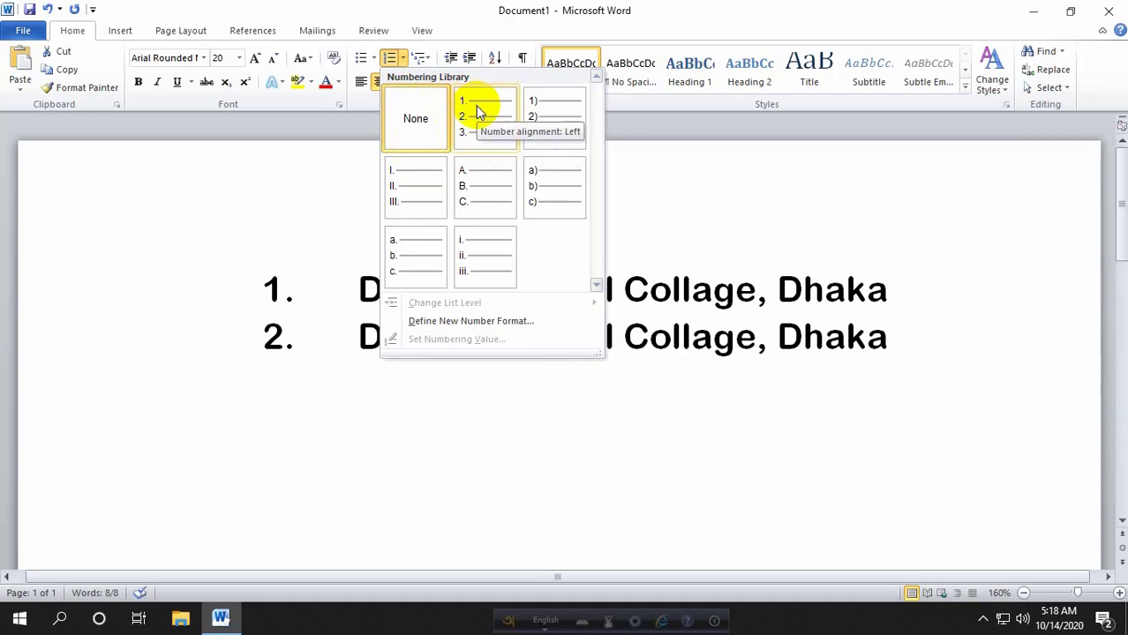
click(464, 136)
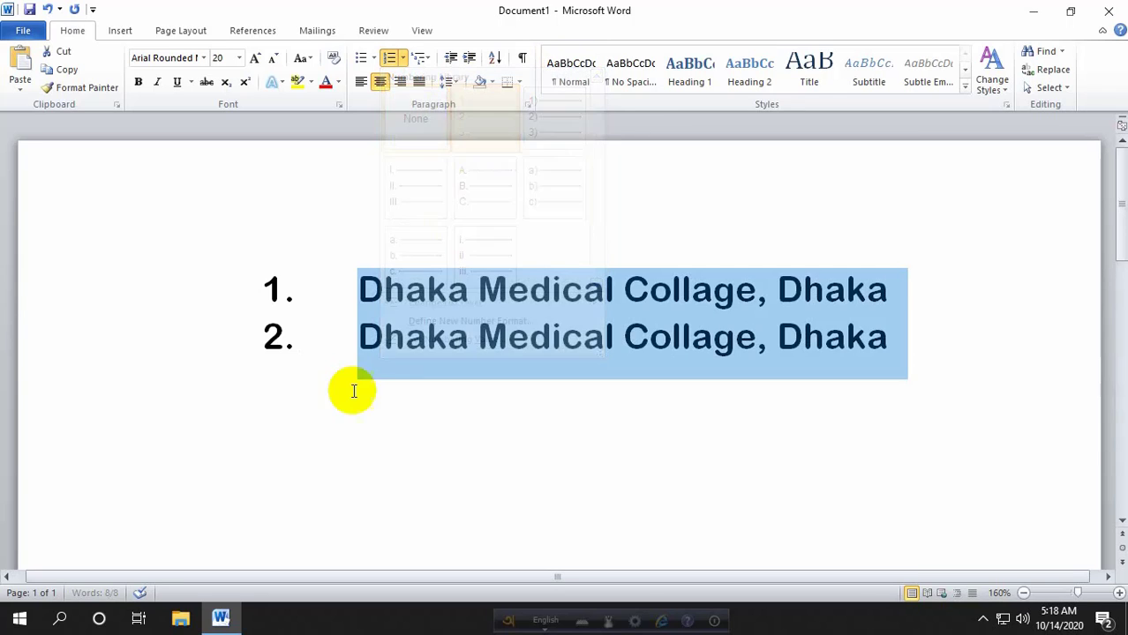
click(803, 316)
- Copy the second list item and paste it repeatedly below to fill items 3 to 5
drag(895, 342, 355, 335)
key(ctrl+c)
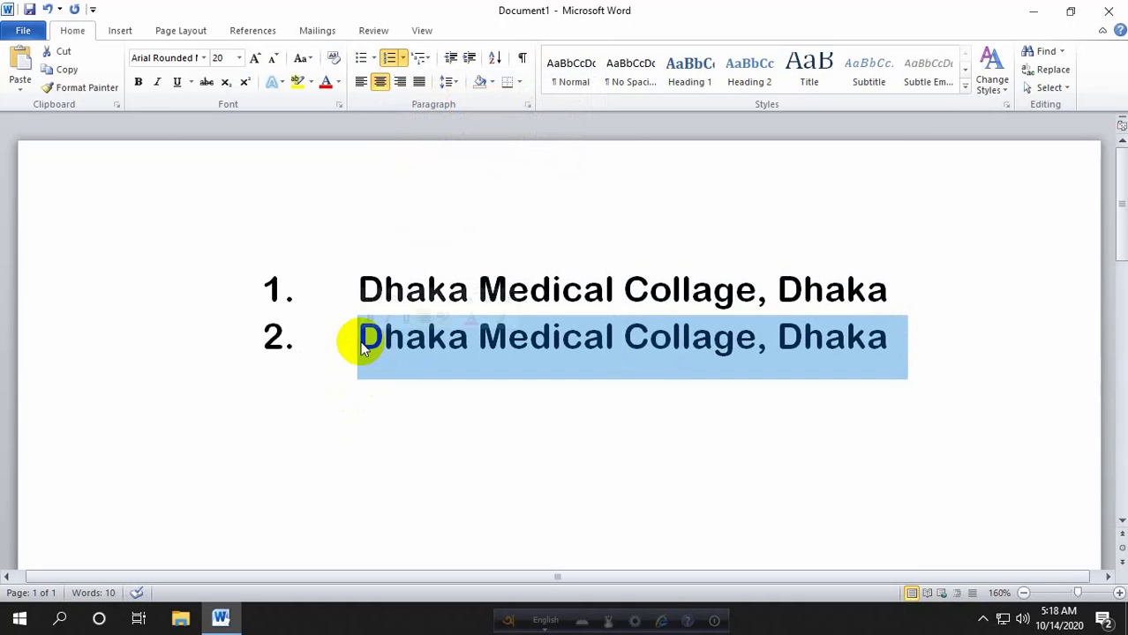
click(888, 335)
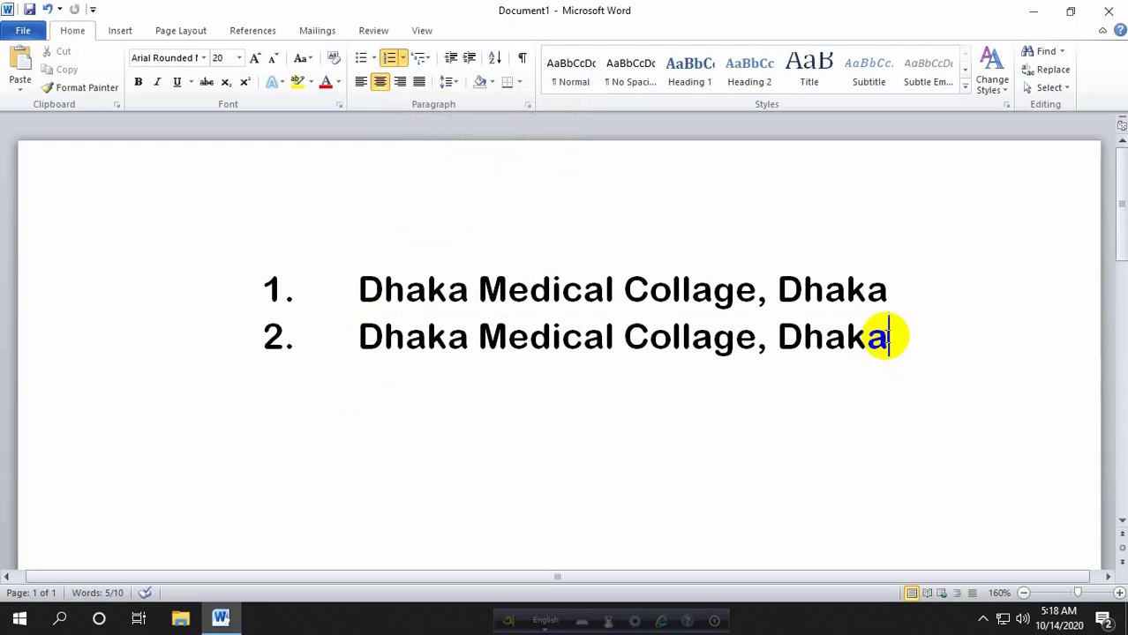
key(ctrl+v)
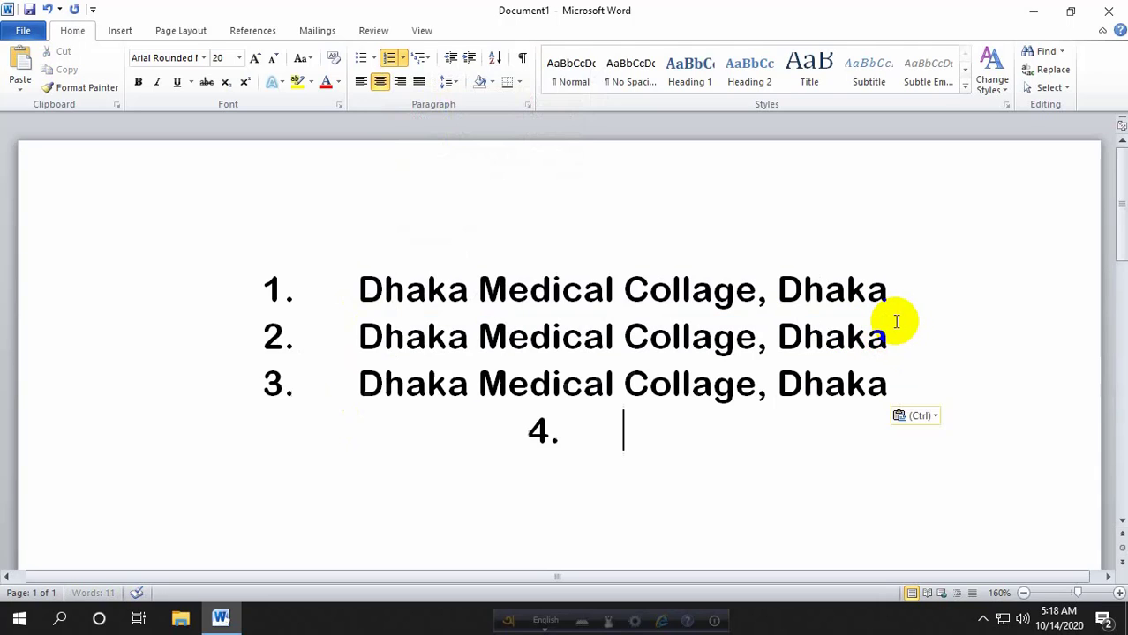
key(BackSpace)
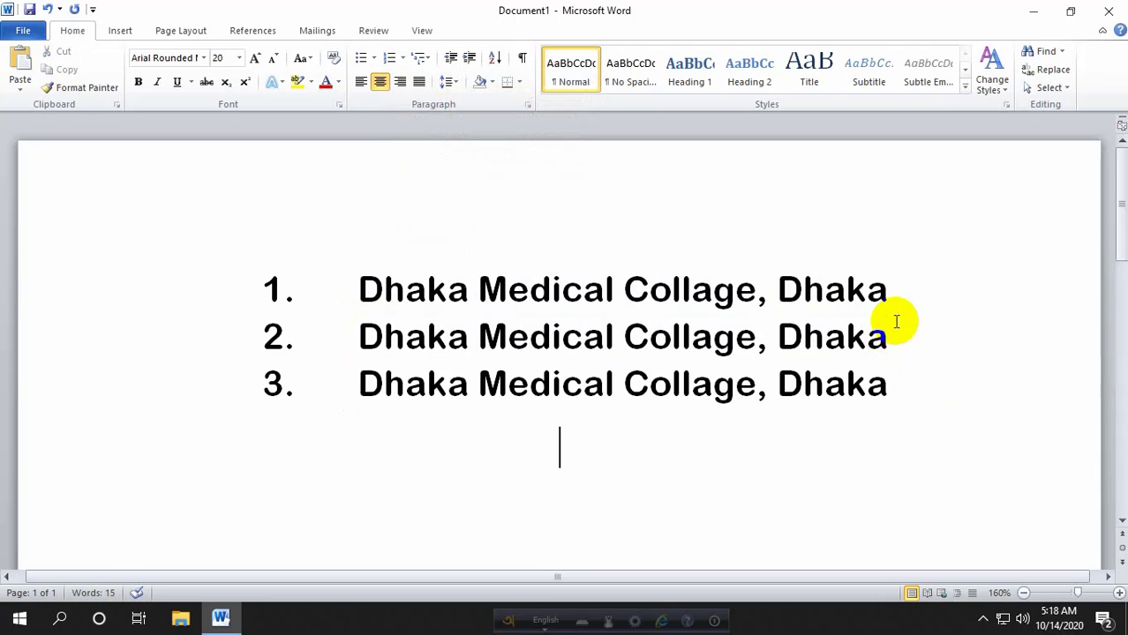
key(ctrl+z)
key(ctrl+v)
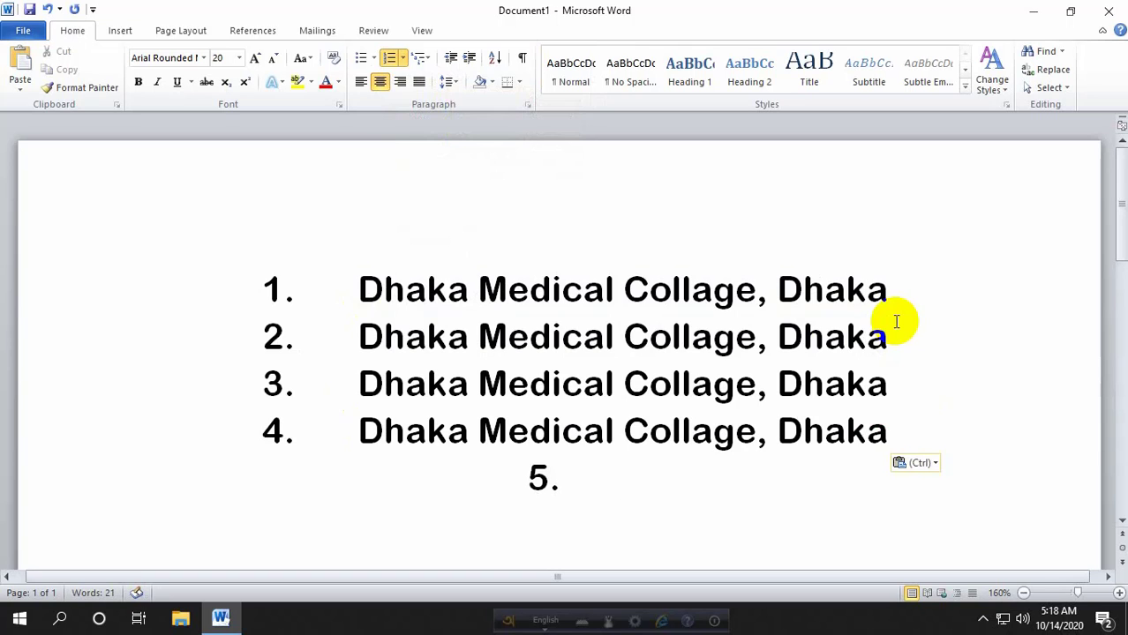
key(ctrl+v)
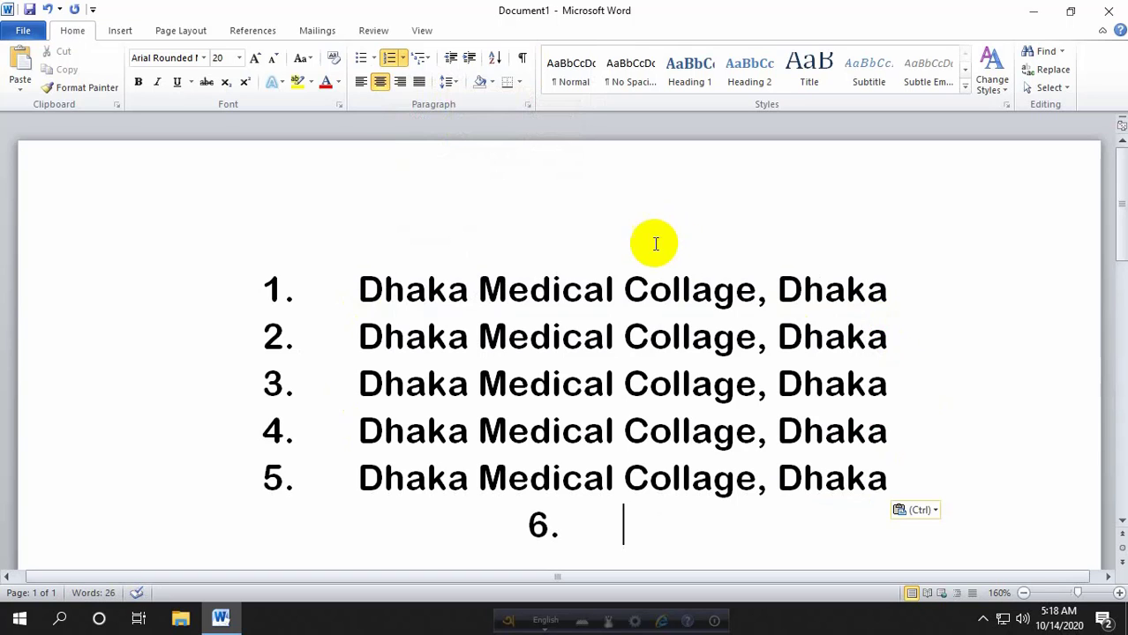
- Paste the copied line once more as item 6 and end the numbered list after it
scroll(558, 354, down, 3)
scroll(468, 368, up, 3)
scroll(571, 425, down, 2)
scroll(571, 425, up, 2)
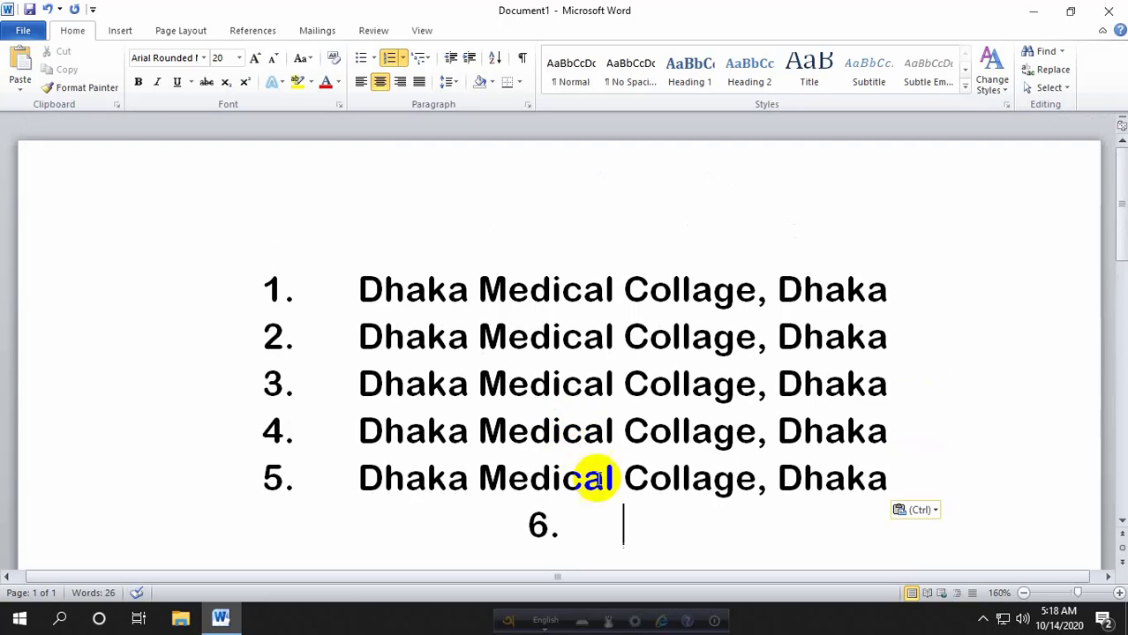
key(ctrl+v)
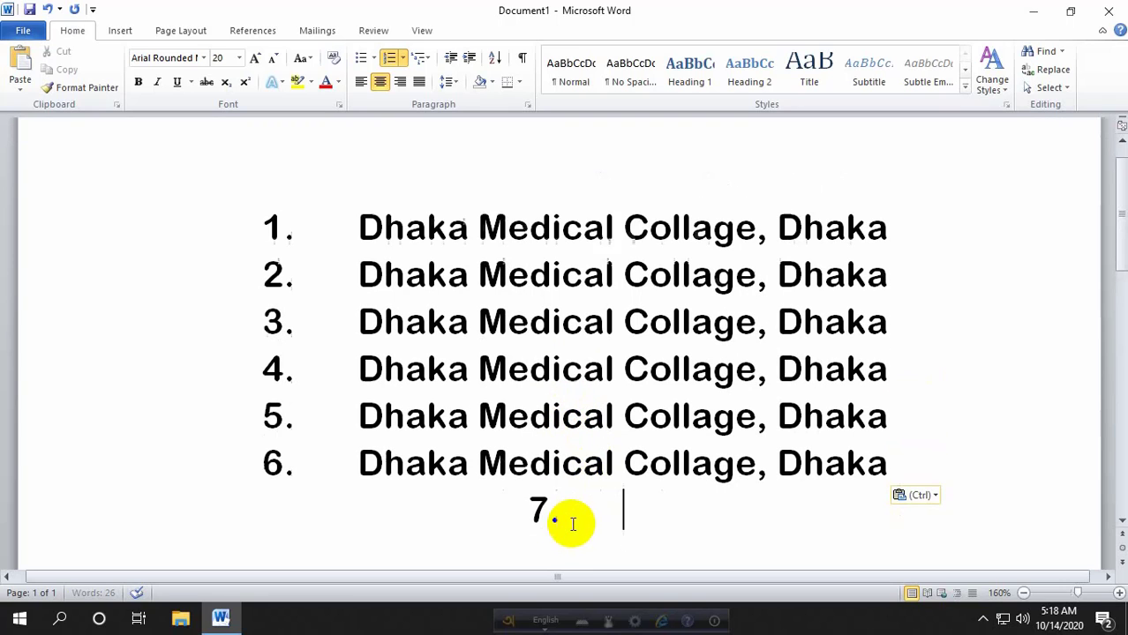
key(Return)
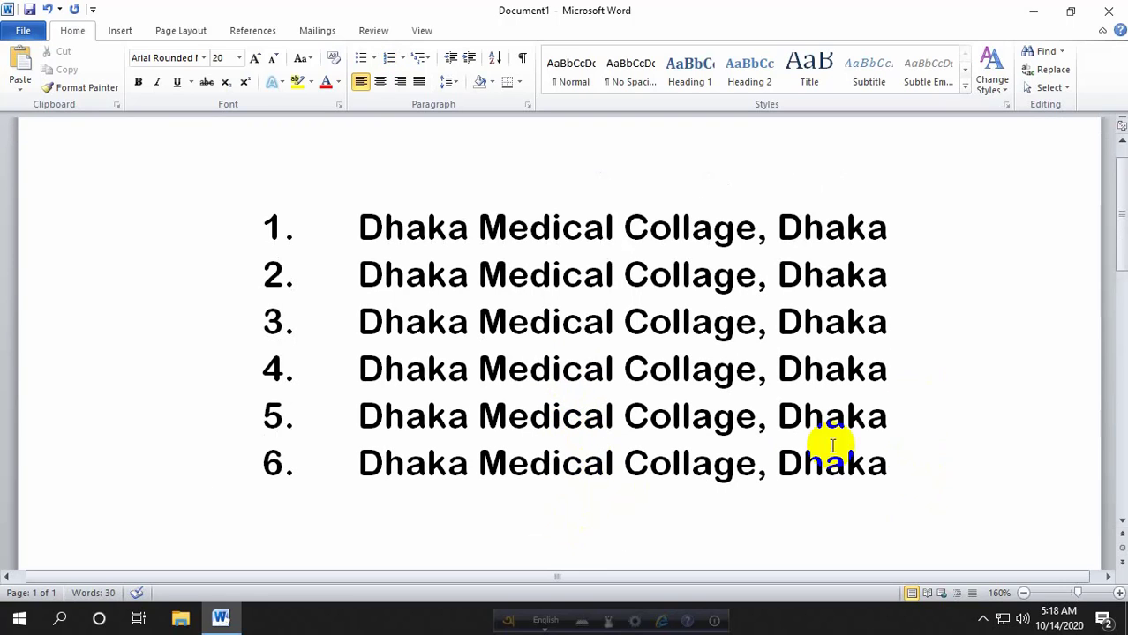
click(891, 462)
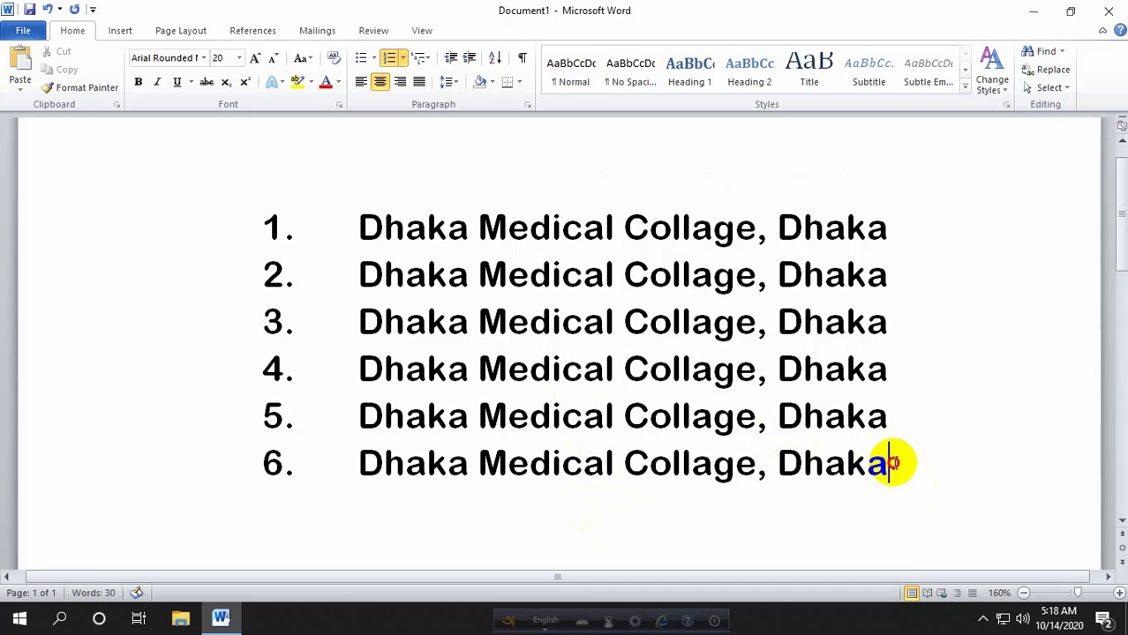
key(ctrl+a)
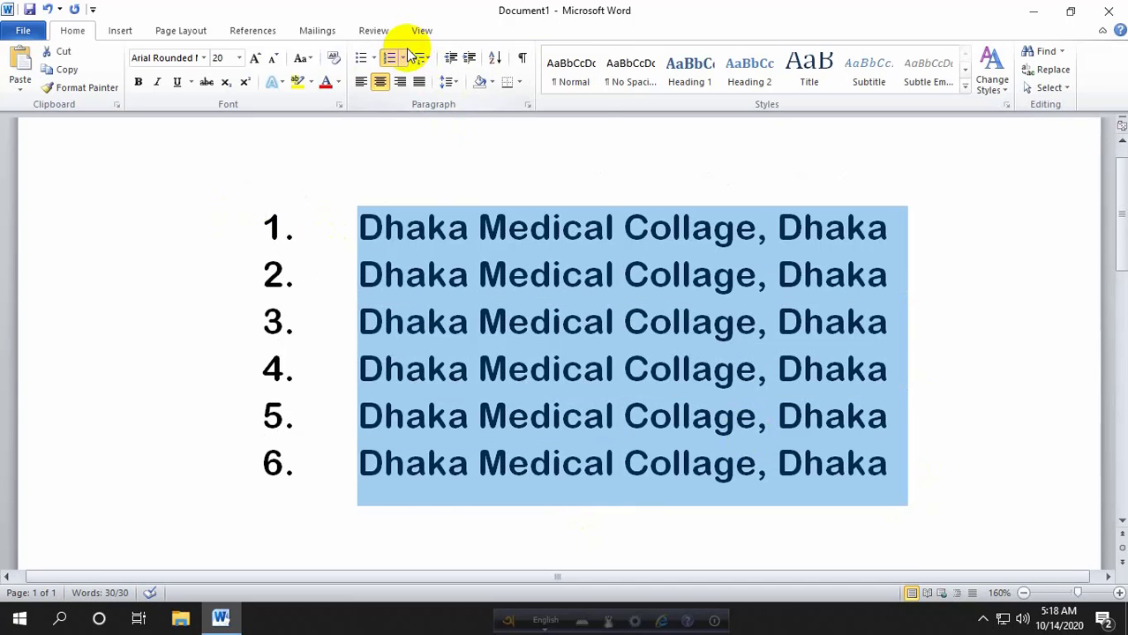
click(403, 57)
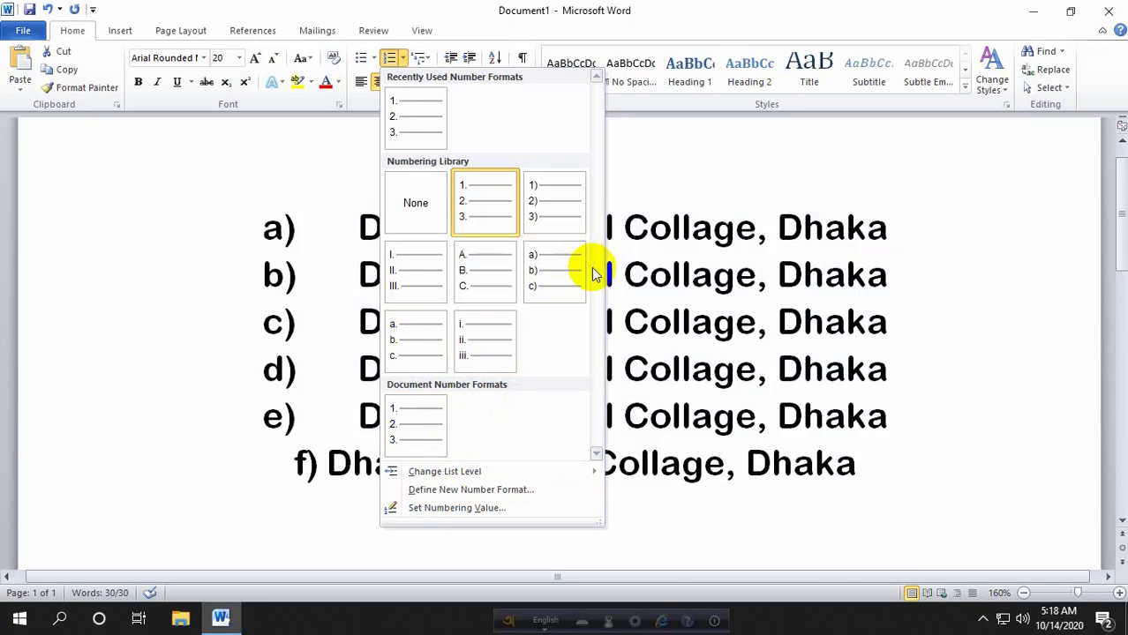
click(887, 430)
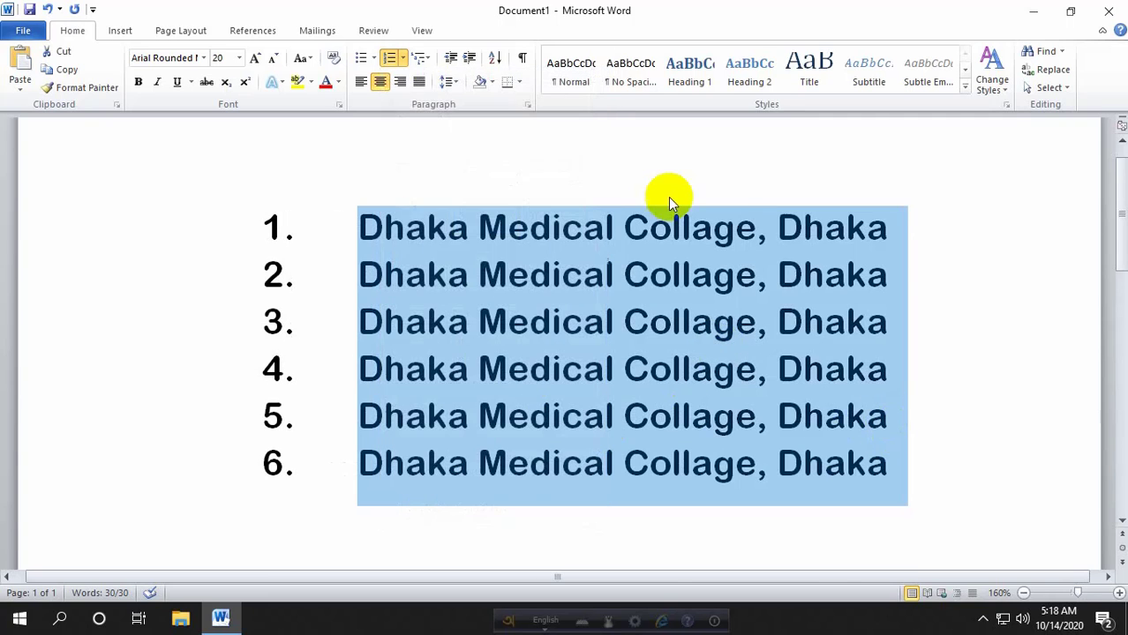
click(823, 481)
- Apply the 1), a), i) multilevel list style to all six list items
drag(887, 466, 322, 223)
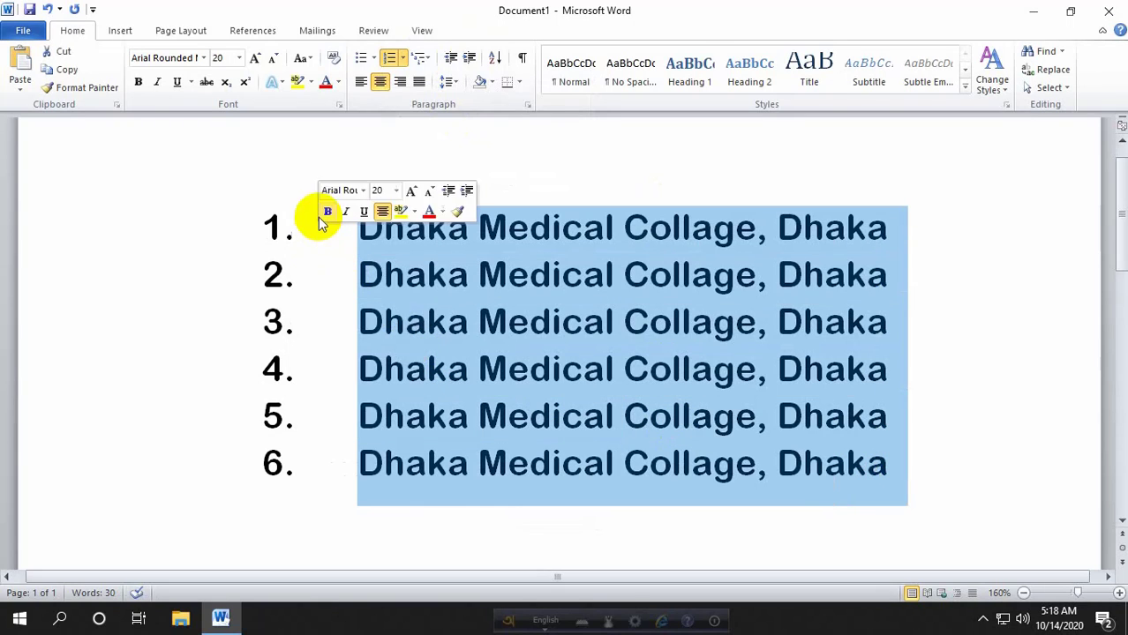
click(430, 59)
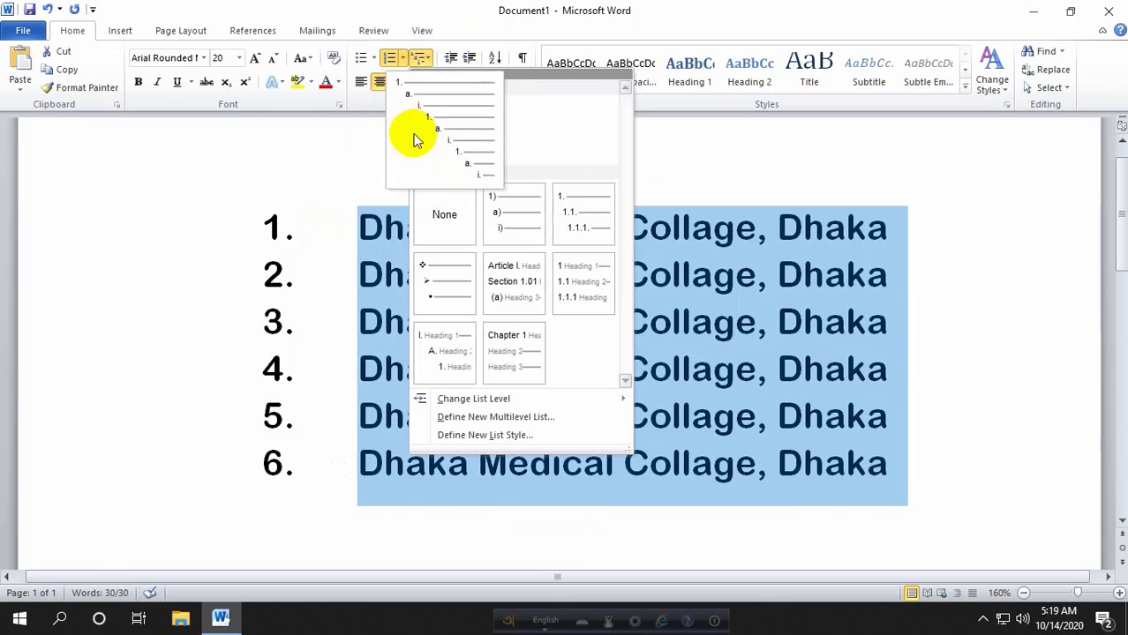
mouse_move(443, 131)
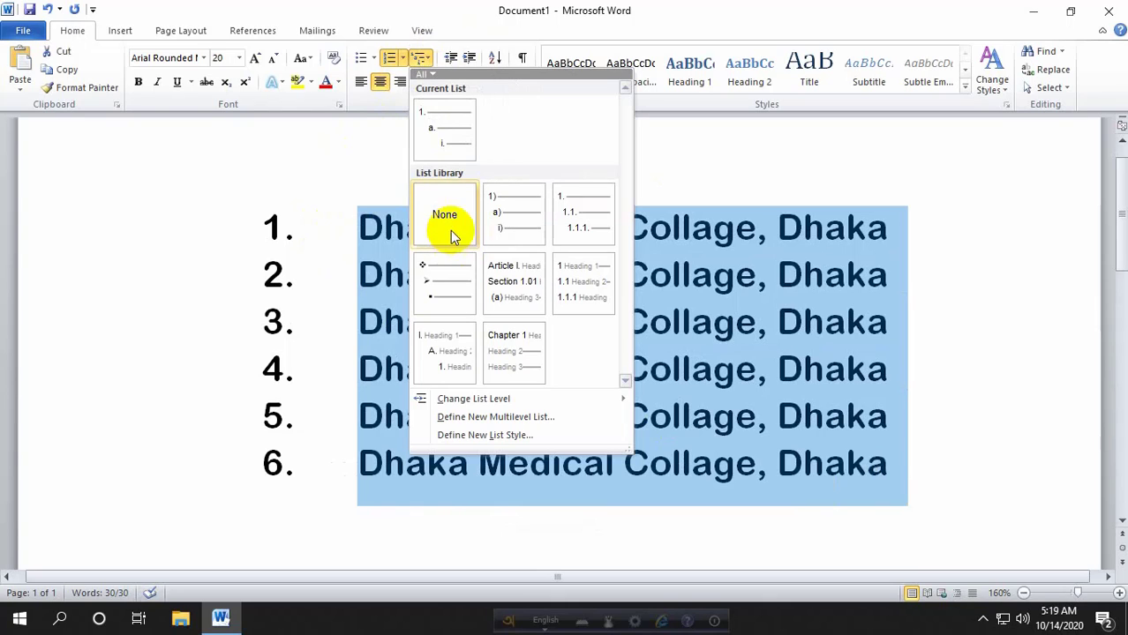
mouse_move(525, 215)
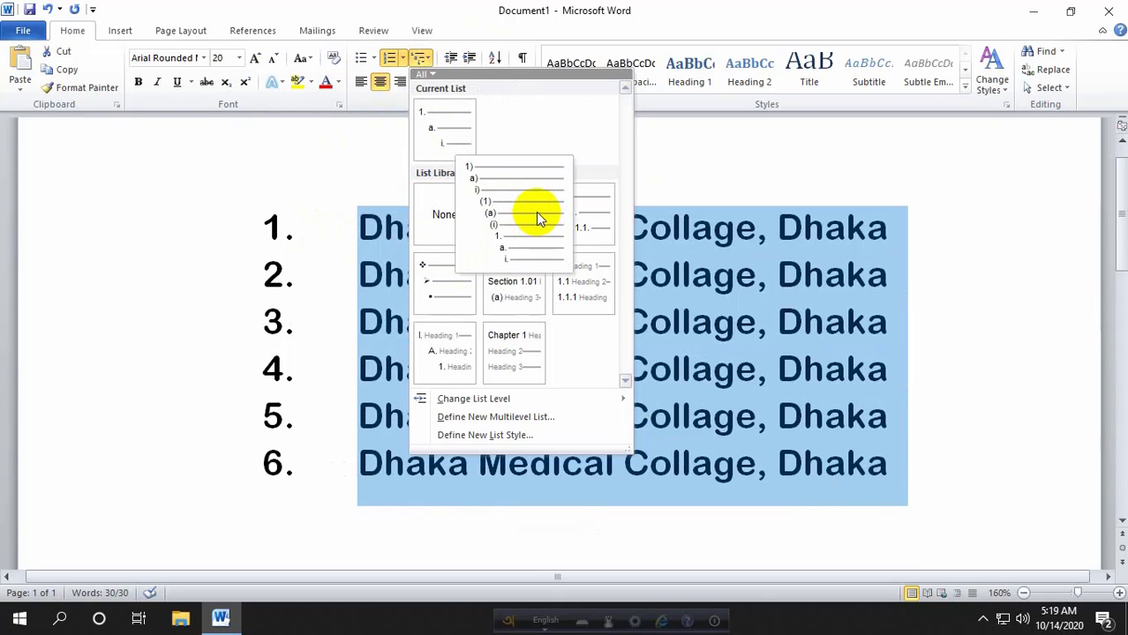
click(523, 208)
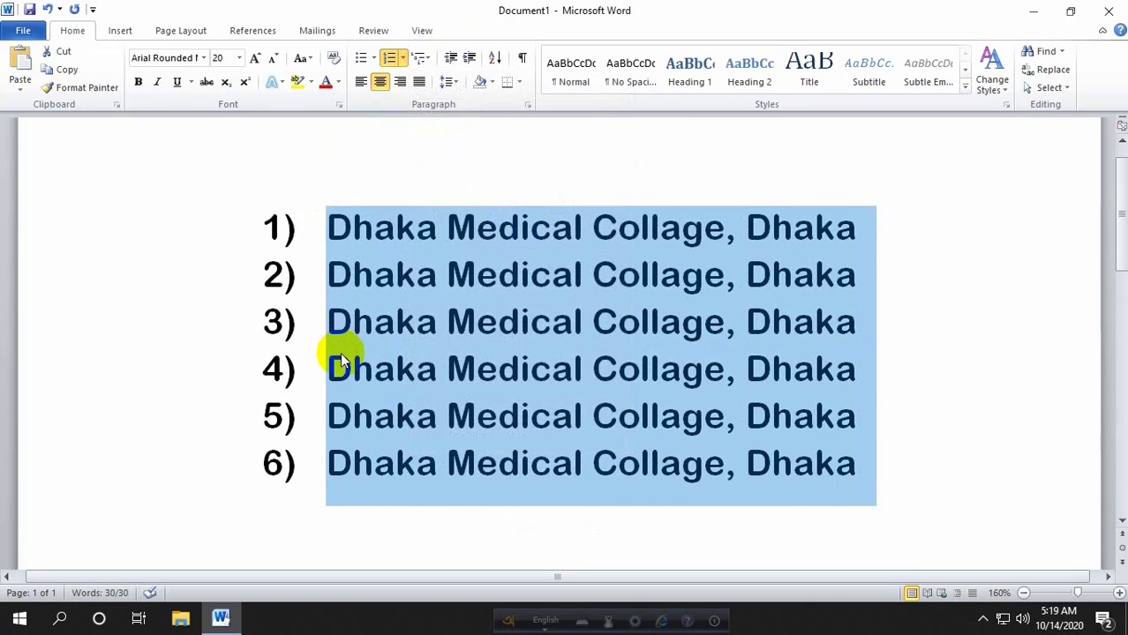
- Preview the numeric and heading-based multilevel list formats for all six list items without applying one
click(339, 352)
click(898, 480)
drag(897, 480, 327, 232)
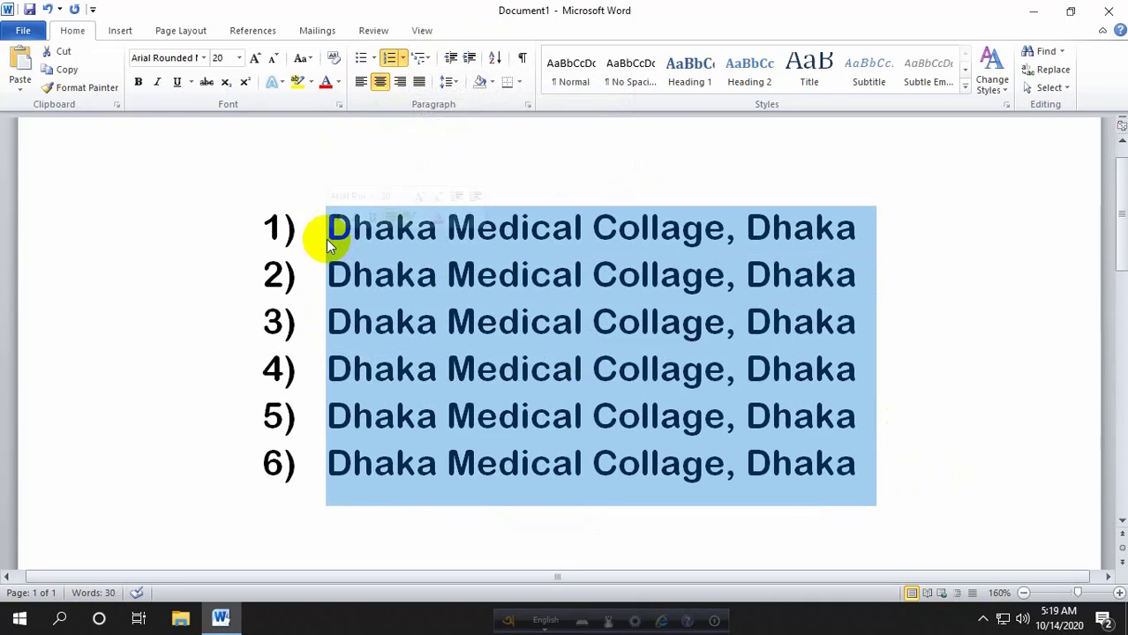
click(430, 58)
mouse_move(575, 233)
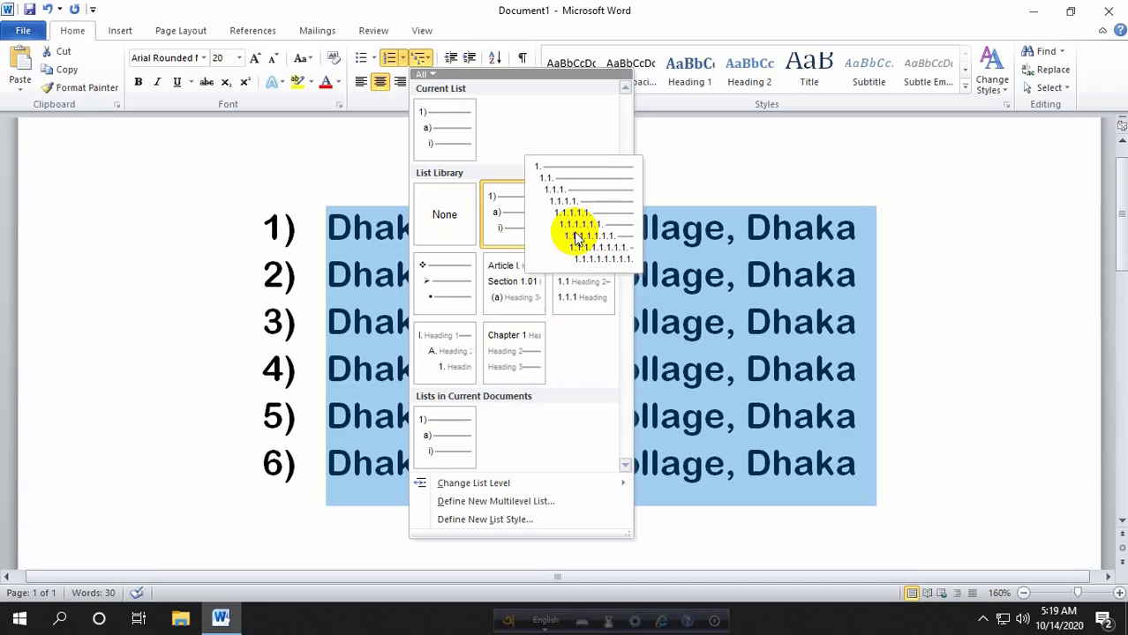
mouse_move(586, 298)
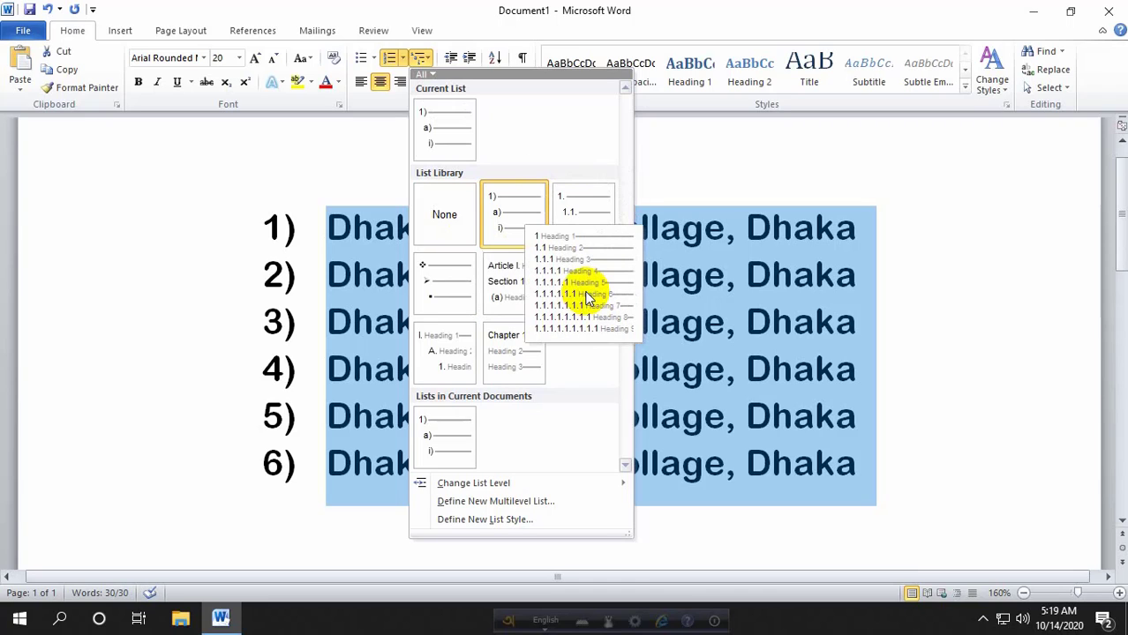
click(863, 222)
click(744, 328)
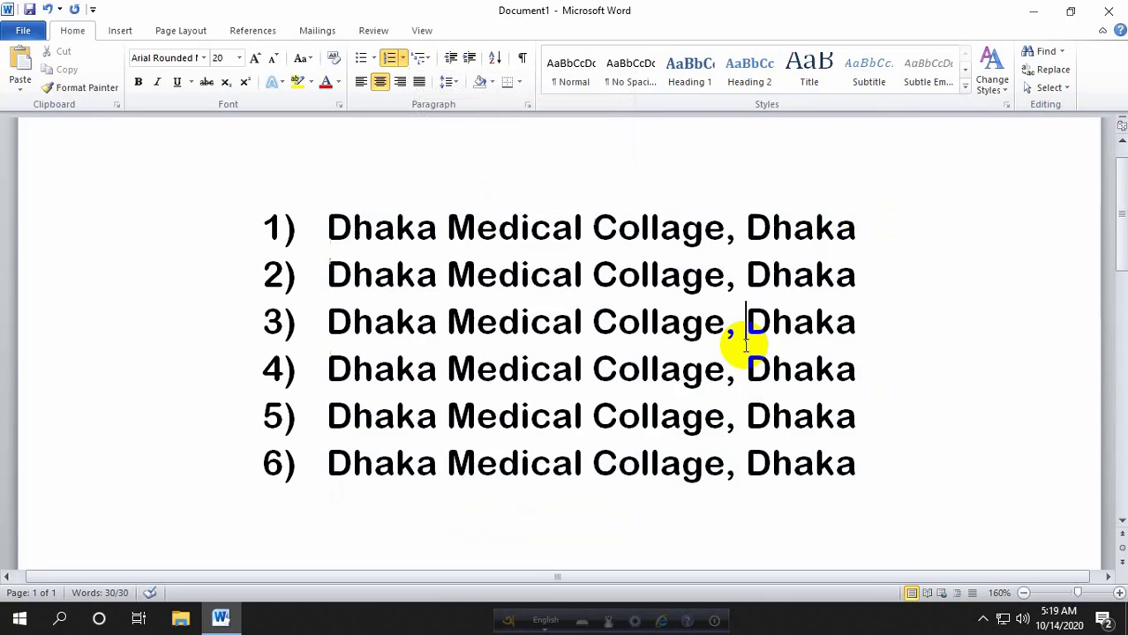
- Try inserting a blank unnumbered line after the first list item and undo the insertion
click(862, 236)
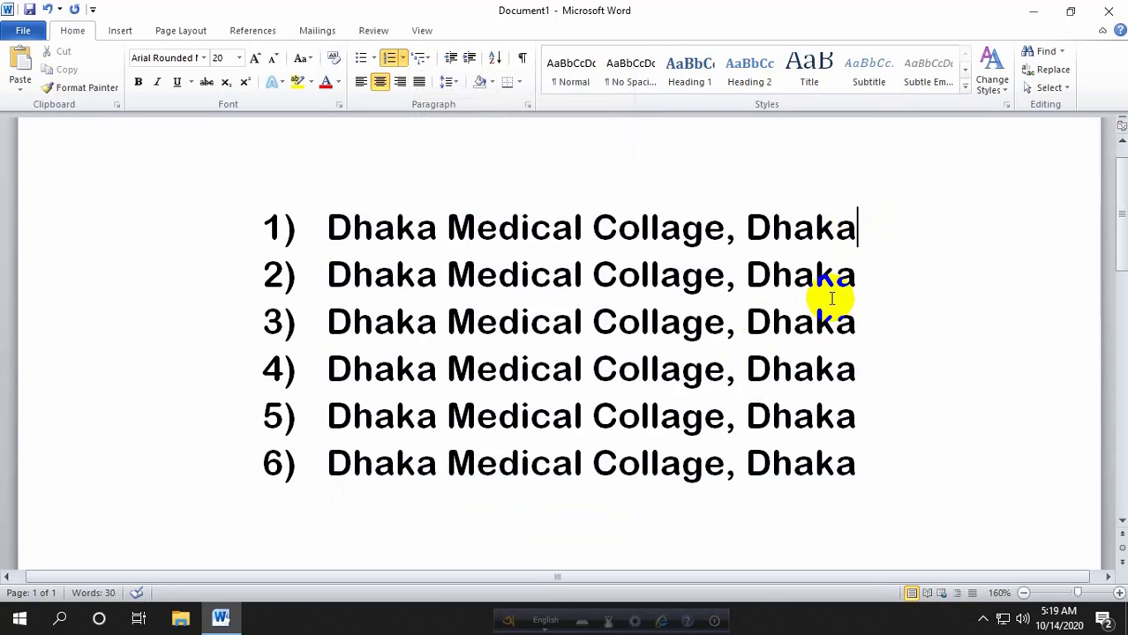
key(Return)
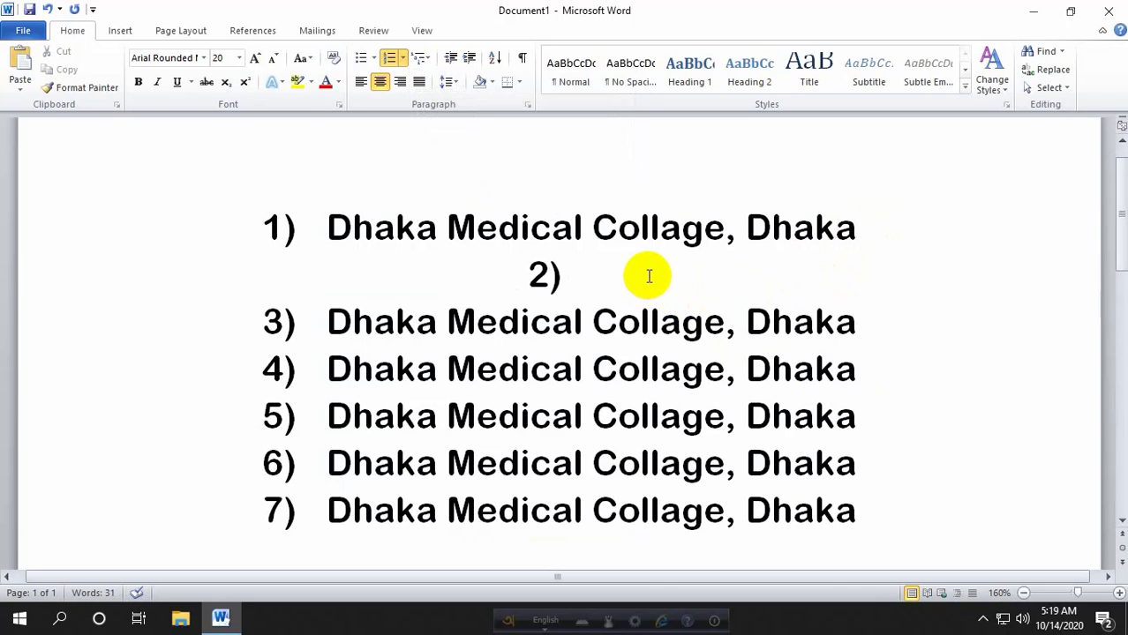
key(BackSpace)
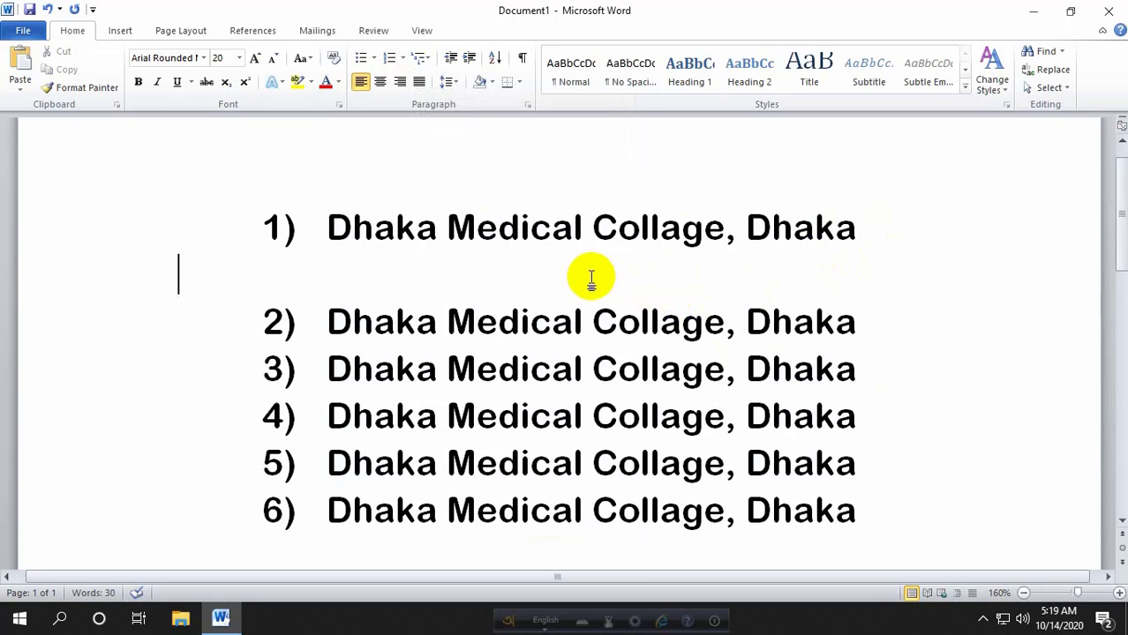
key(ctrl+z)
key(ctrl+z)
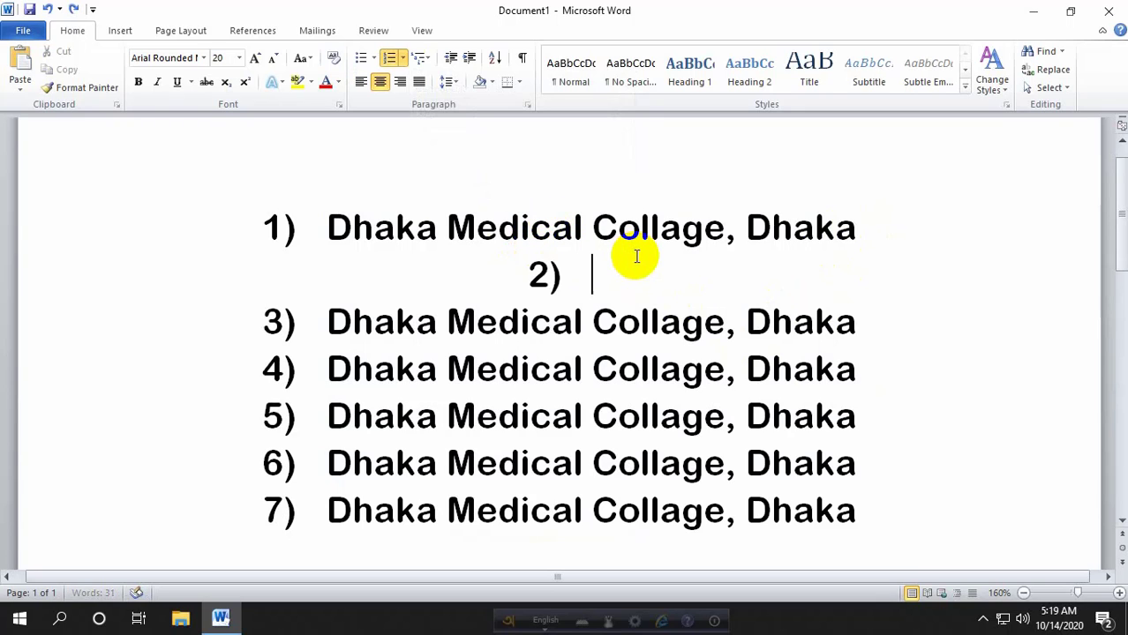
key(ctrl+z)
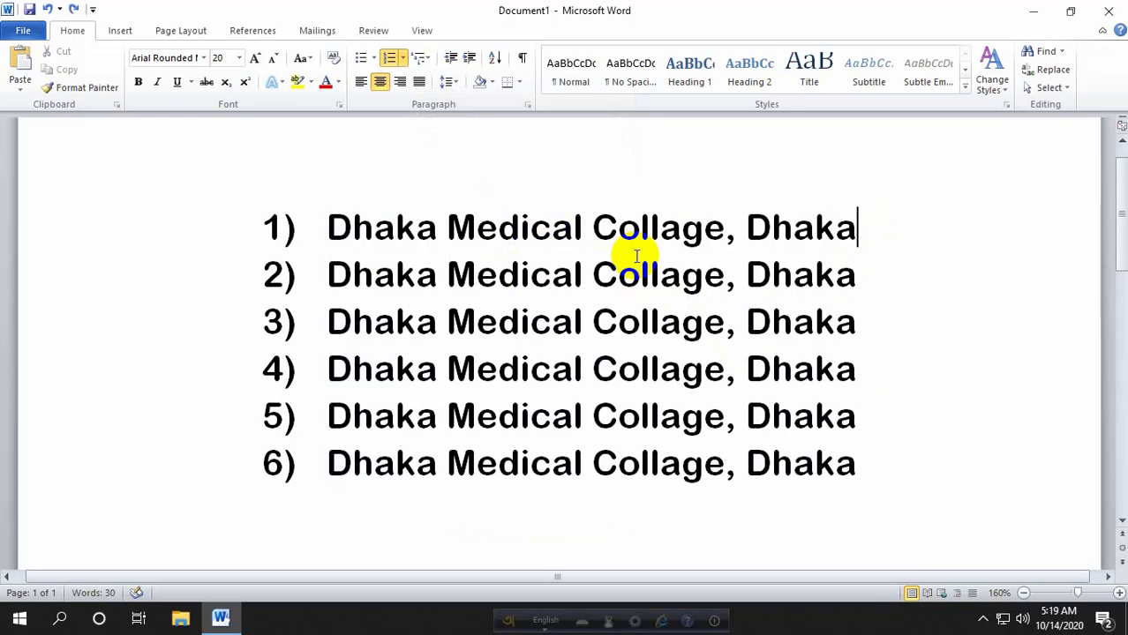
- Examine the 1., 1.1., 1.1.1. style and the heading-linked styles in the multilevel list library
click(426, 58)
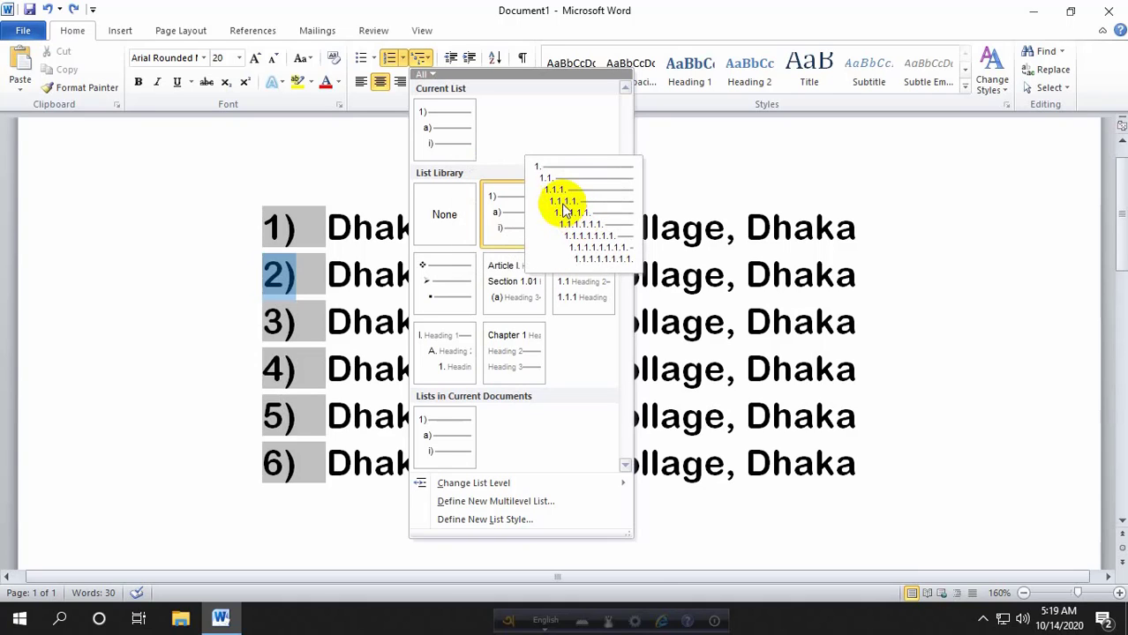
mouse_move(569, 213)
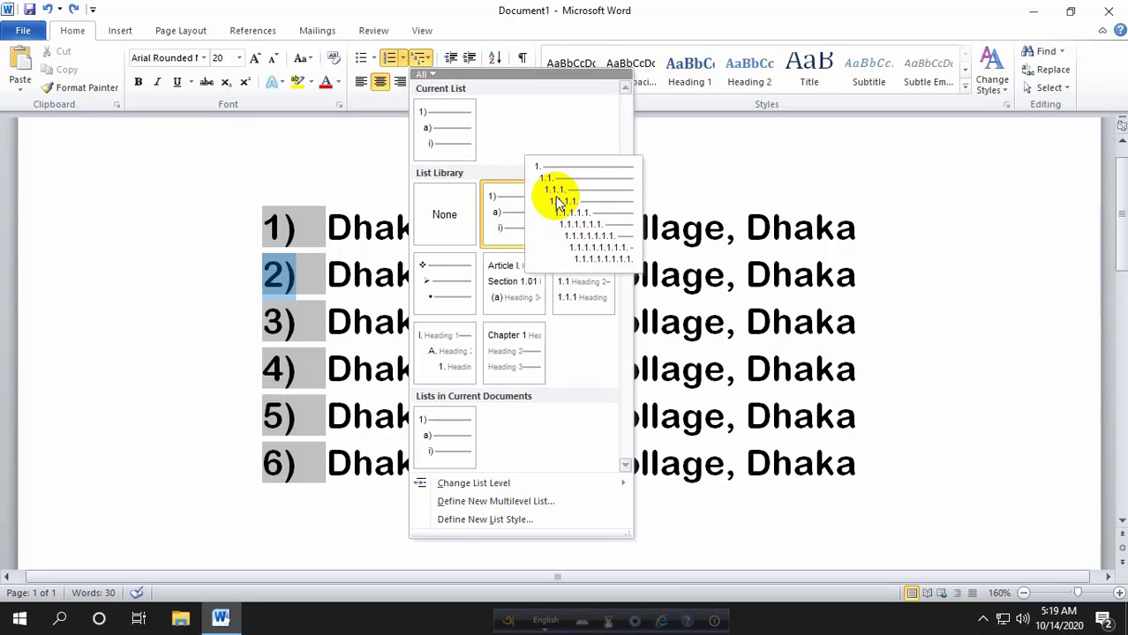
mouse_move(611, 267)
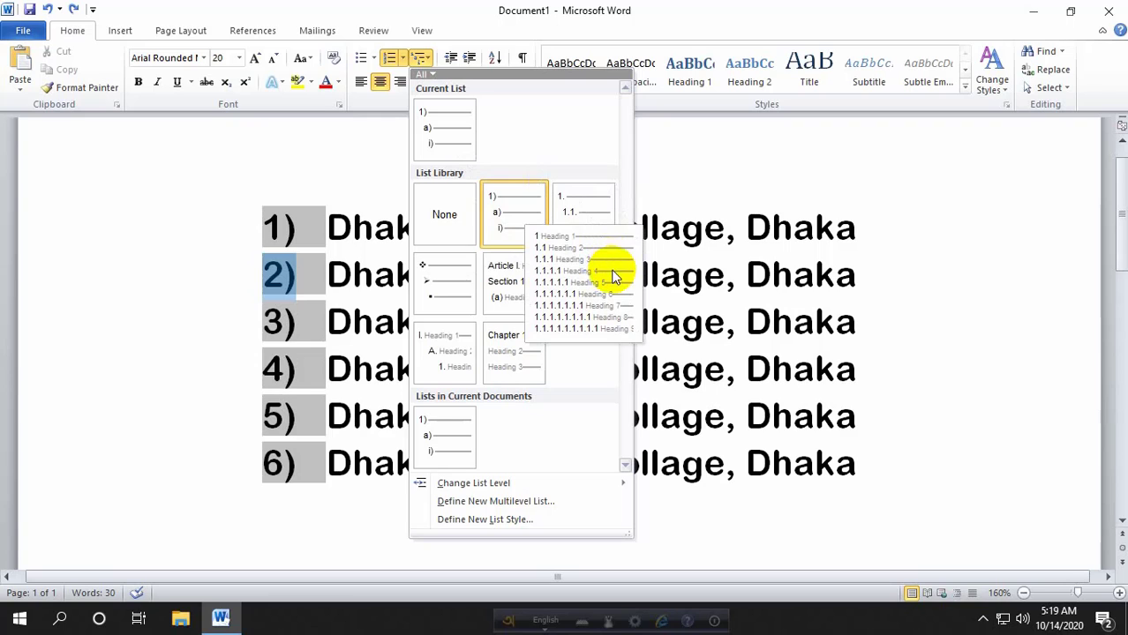
mouse_move(464, 437)
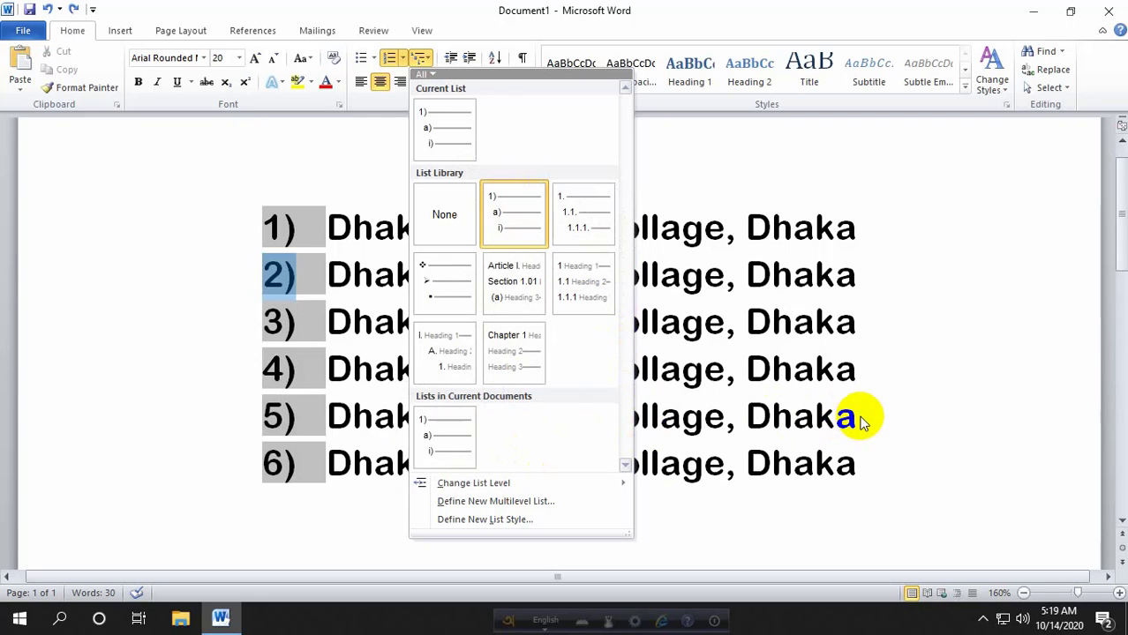
click(917, 443)
click(280, 220)
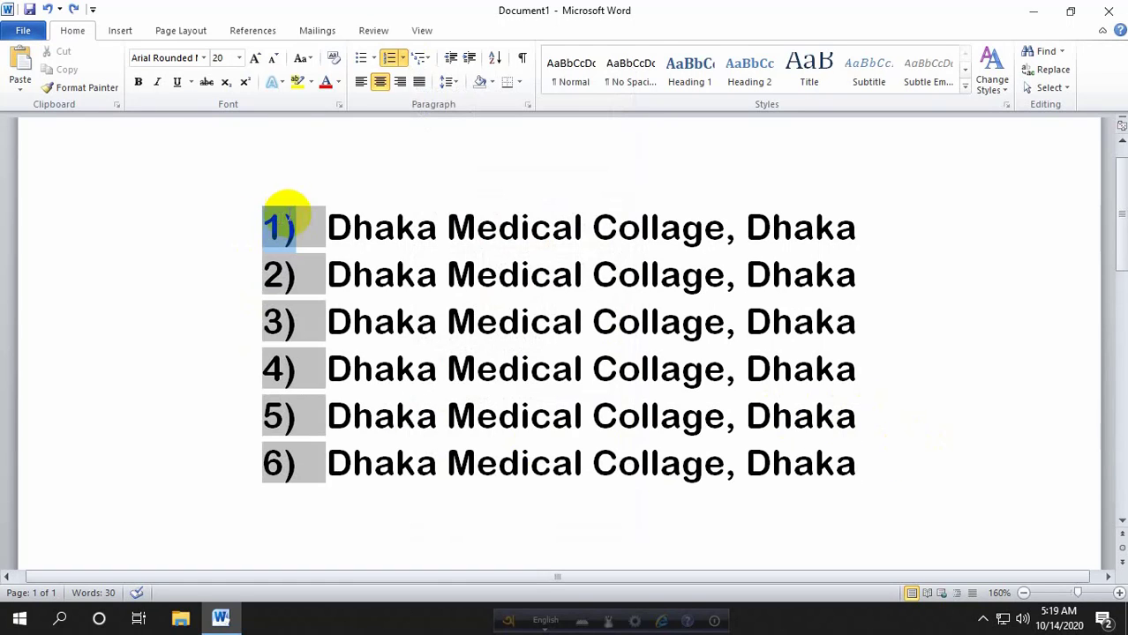
click(266, 214)
click(680, 281)
drag(901, 484, 319, 179)
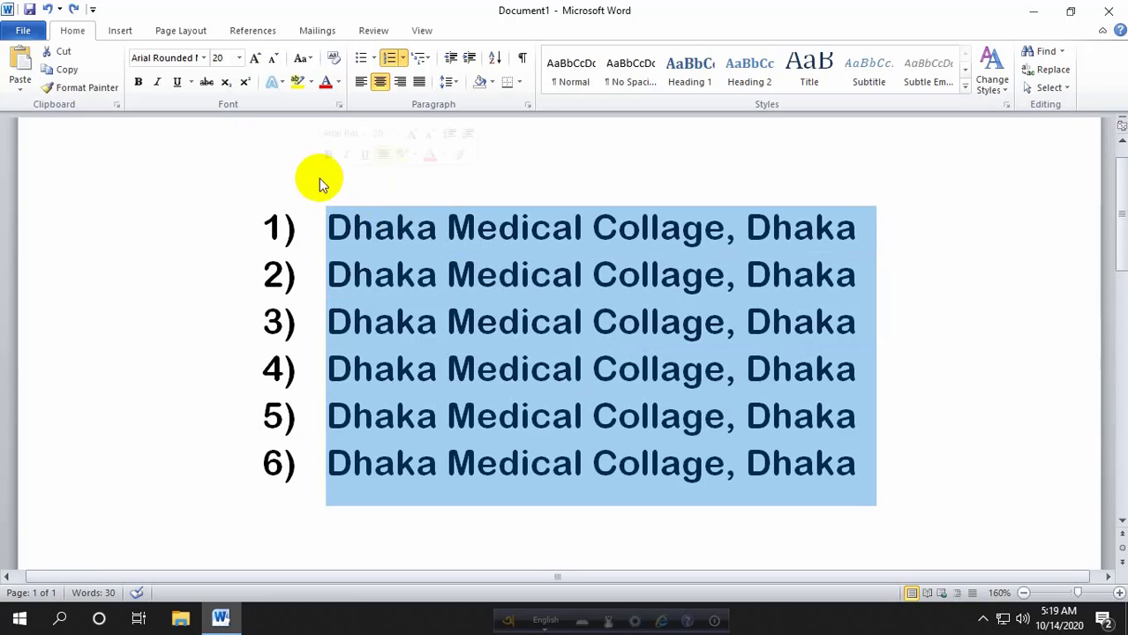
click(452, 309)
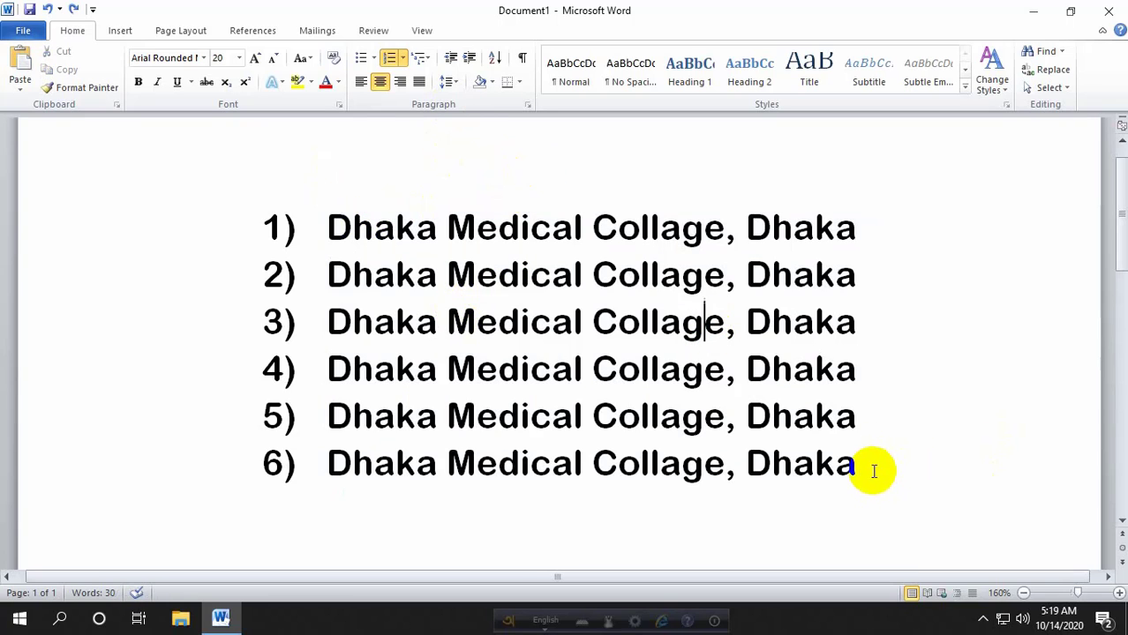
- Replace the whole six-item list with a single line reading "Dhaka Medical Collage, Dhaka"
drag(868, 469, 161, 171)
key(Delete)
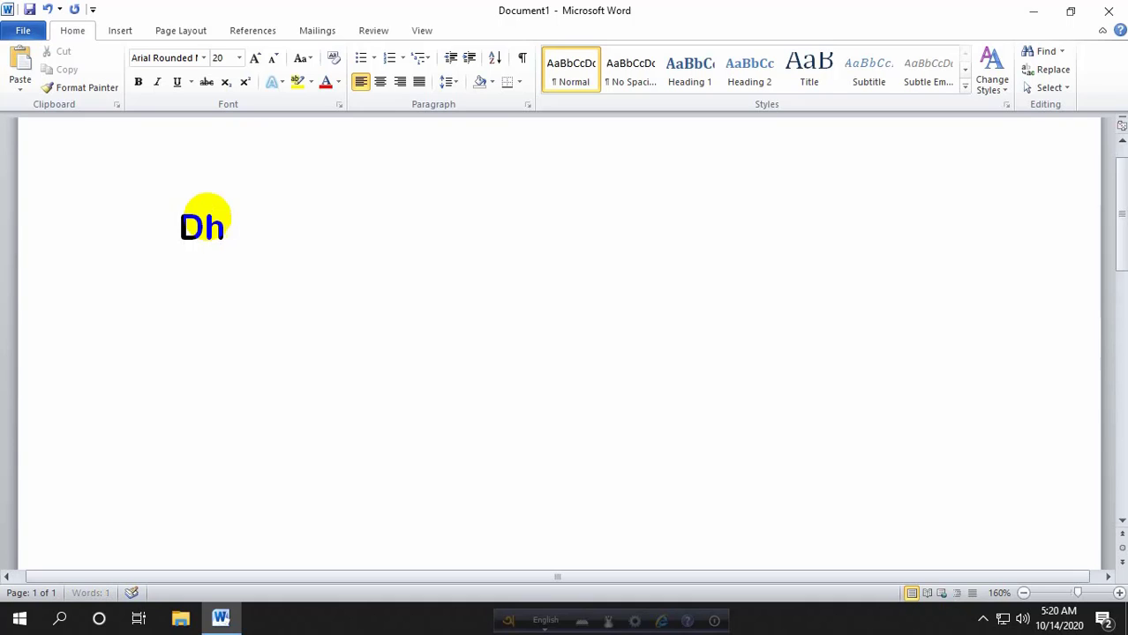
text(Dhaka Medical Collage, Dhaka)
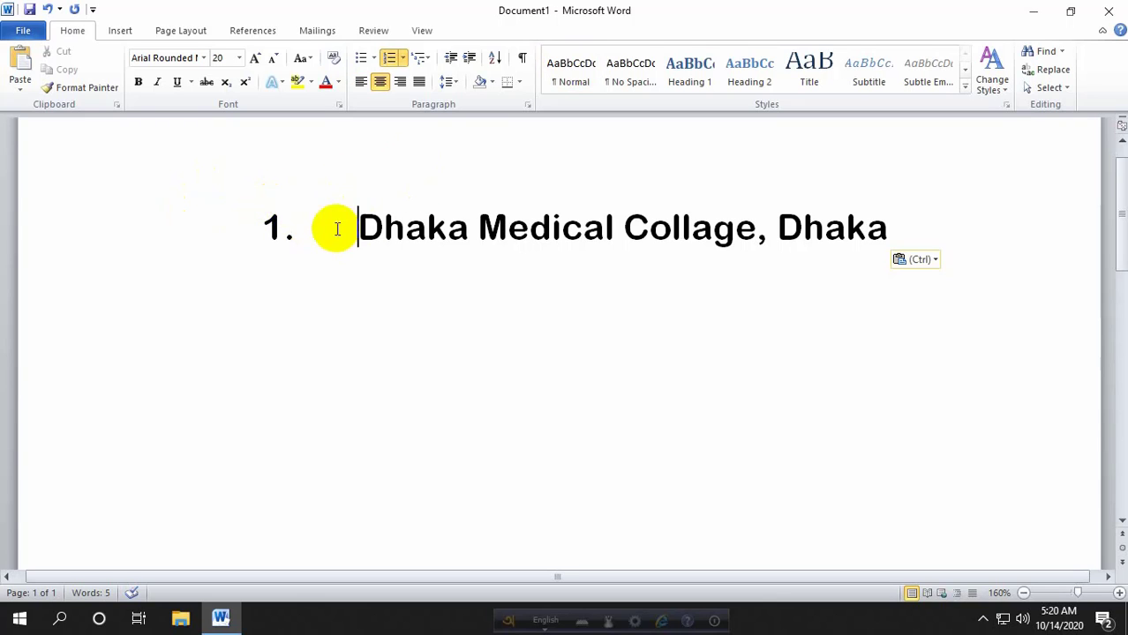
- Remove the numbering from the "Dhaka Medical Collage, Dhaka" line by setting its number format to None
drag(886, 229, 319, 230)
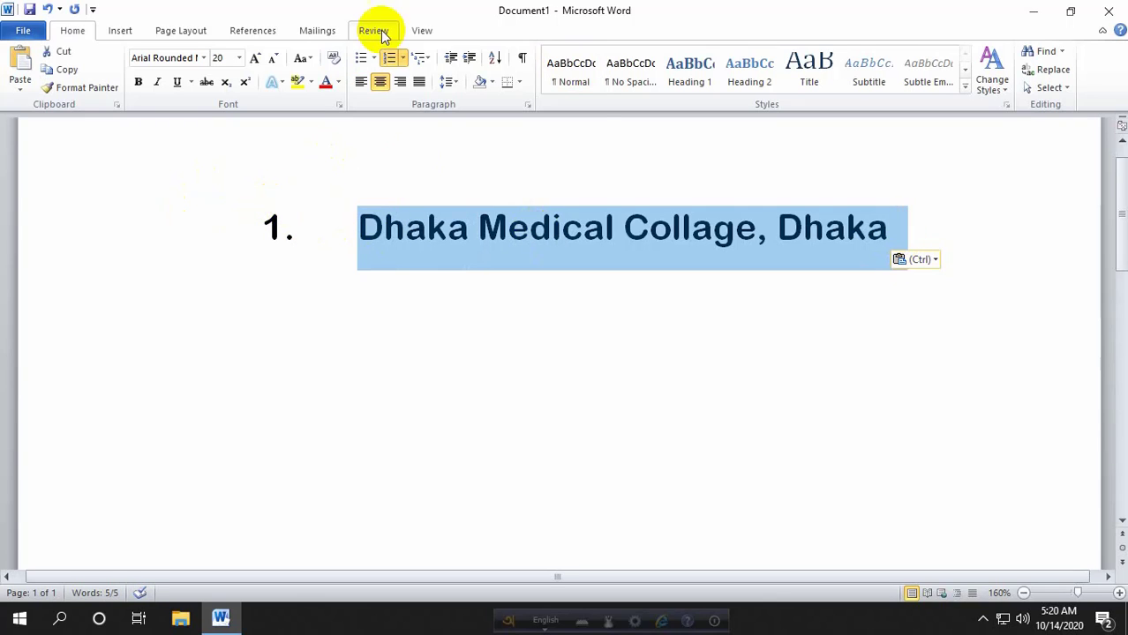
click(404, 58)
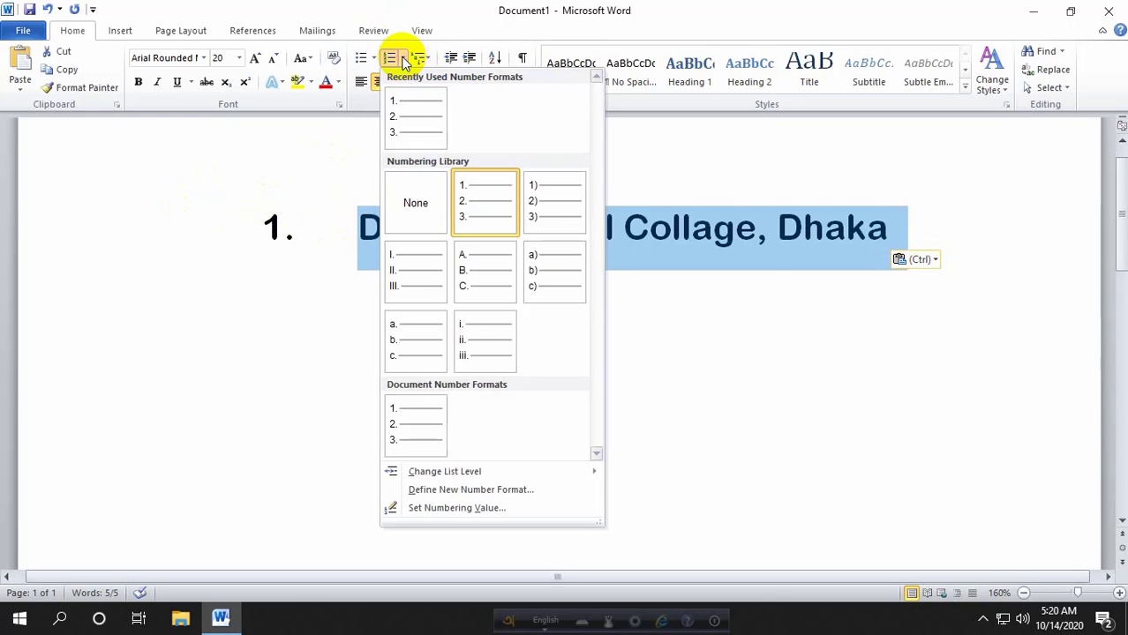
click(483, 219)
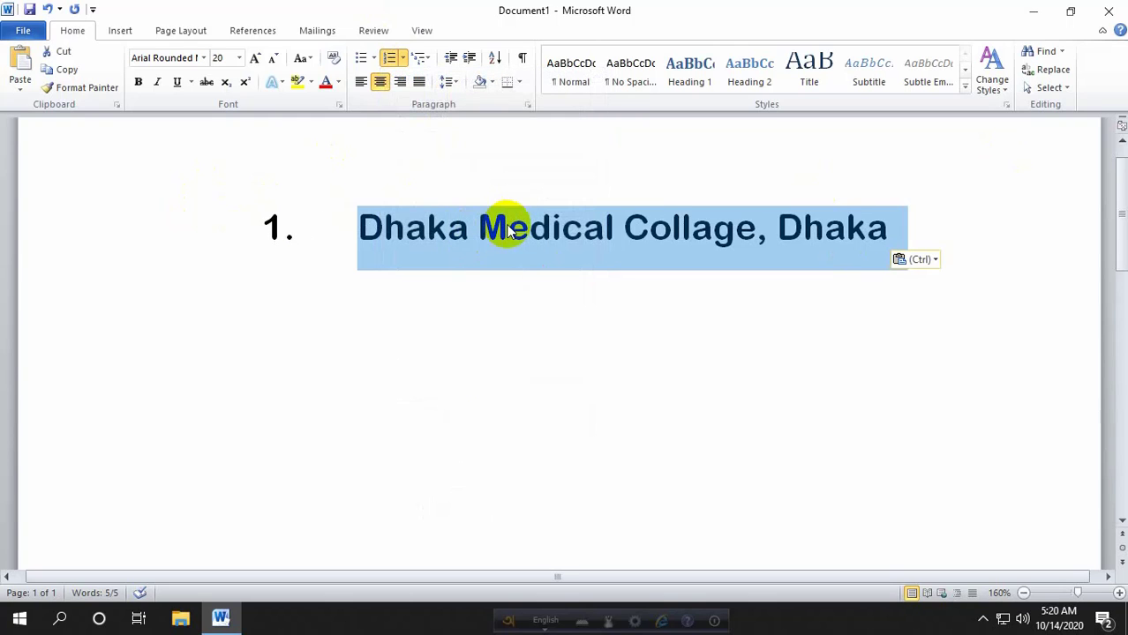
drag(893, 226, 251, 227)
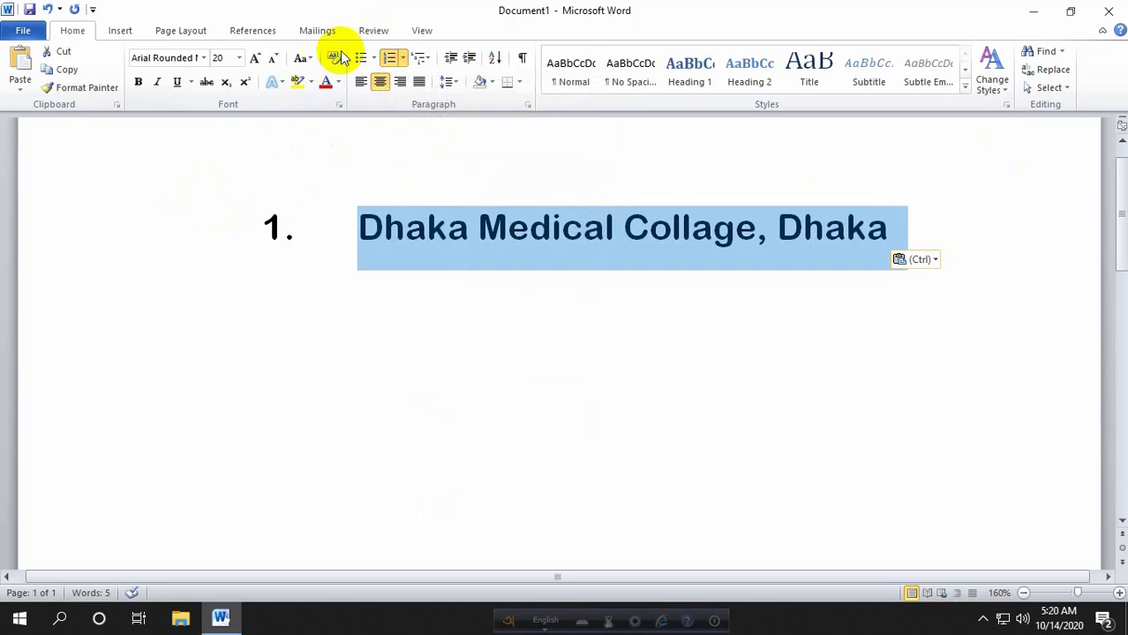
click(403, 58)
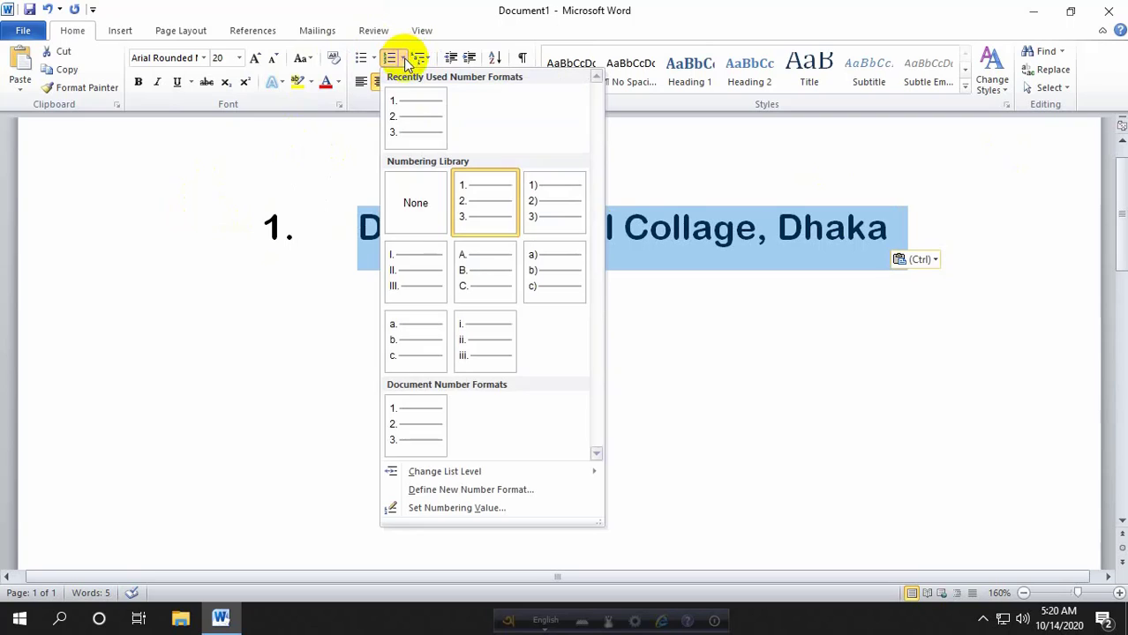
click(412, 212)
click(673, 224)
click(831, 227)
- Preview the quick styles on the line, including Title, Intense Emphasis and Book Title, without applying any
drag(830, 227, 276, 236)
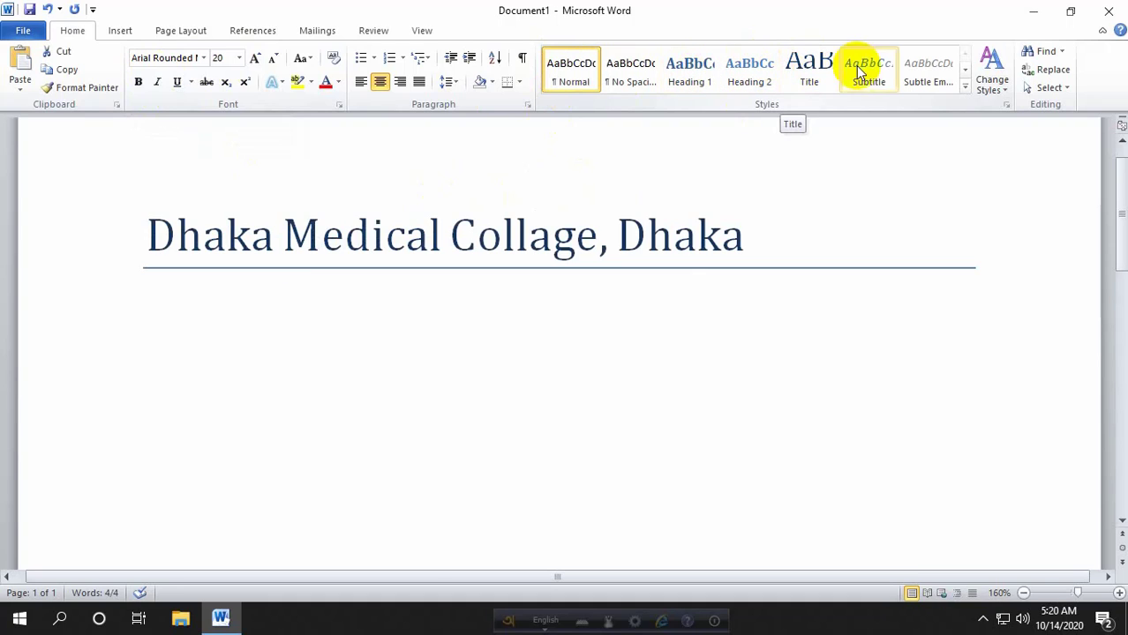
click(963, 71)
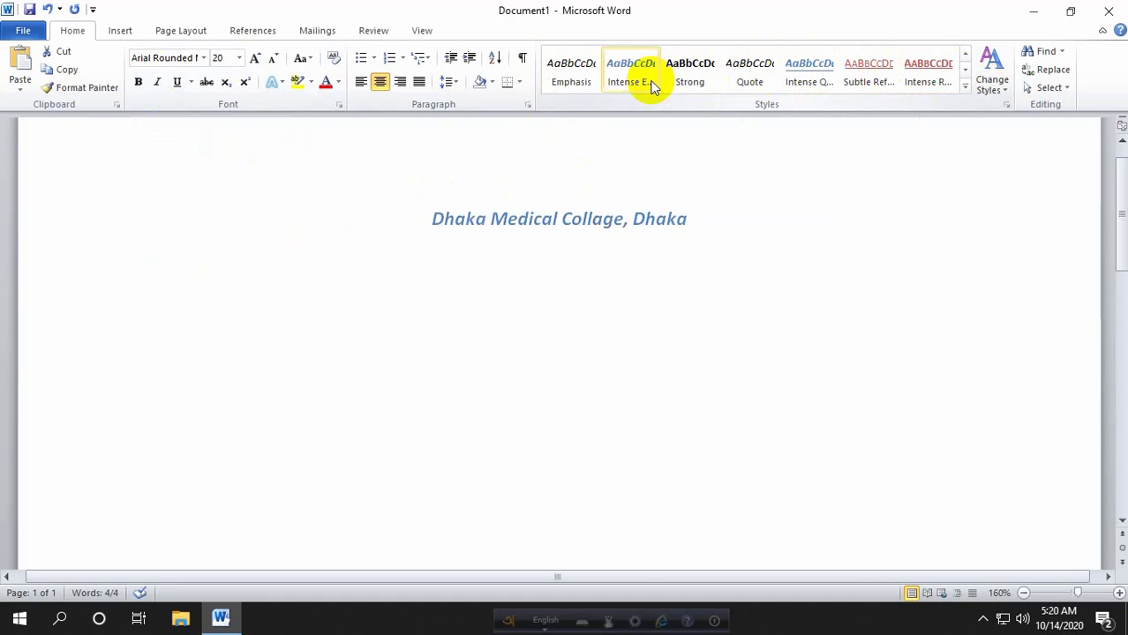
click(967, 72)
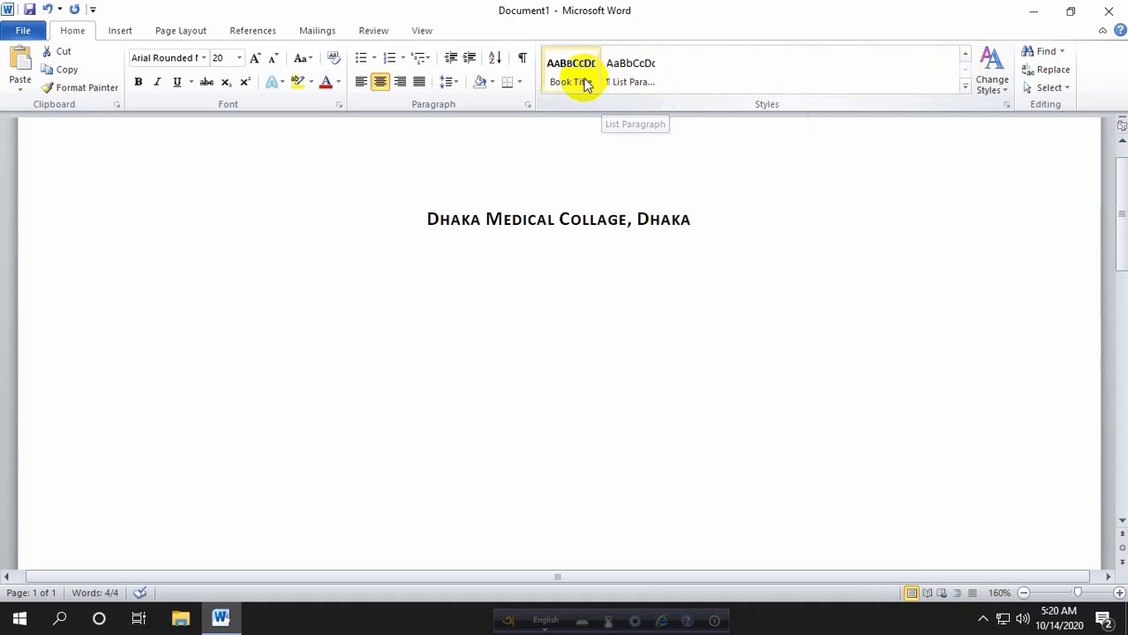
click(966, 57)
click(966, 57)
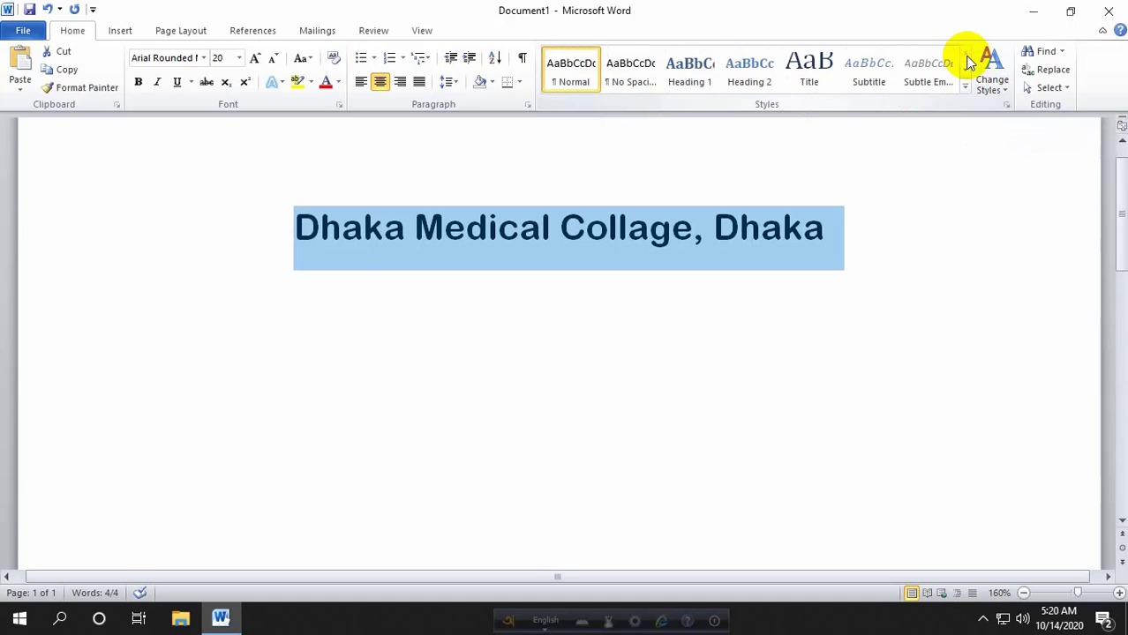
key(Right)
- Apply the built-in Office color set to the document's styles
click(1004, 92)
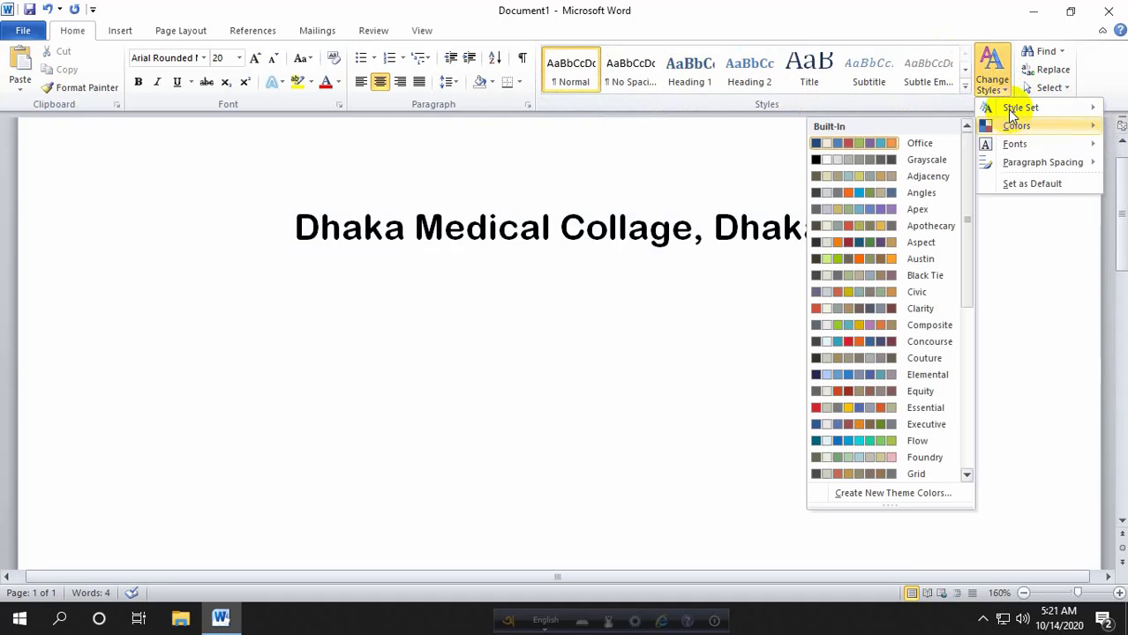
mouse_move(1015, 108)
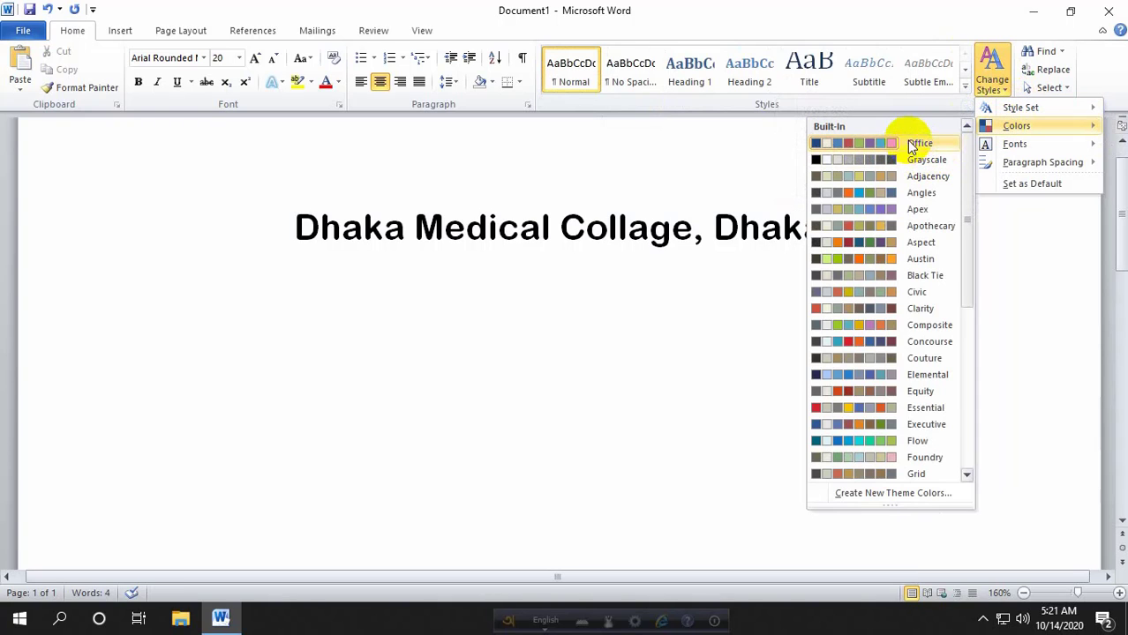
click(890, 145)
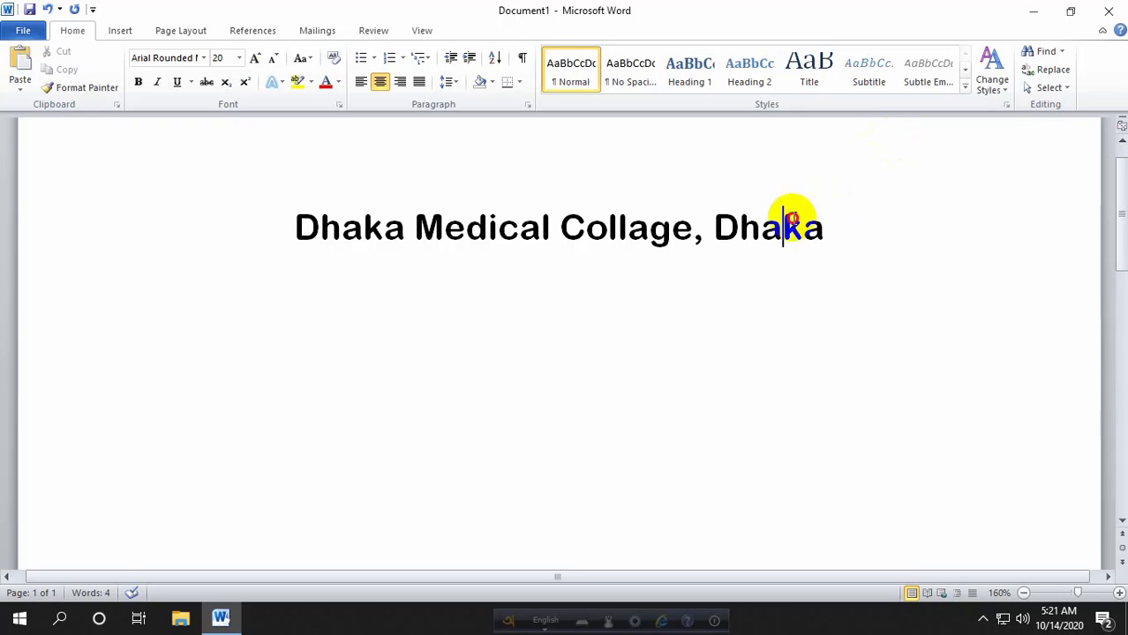
- Change the color set of the document's styles to the built-in Aspect scheme
drag(822, 228, 295, 222)
click(1002, 88)
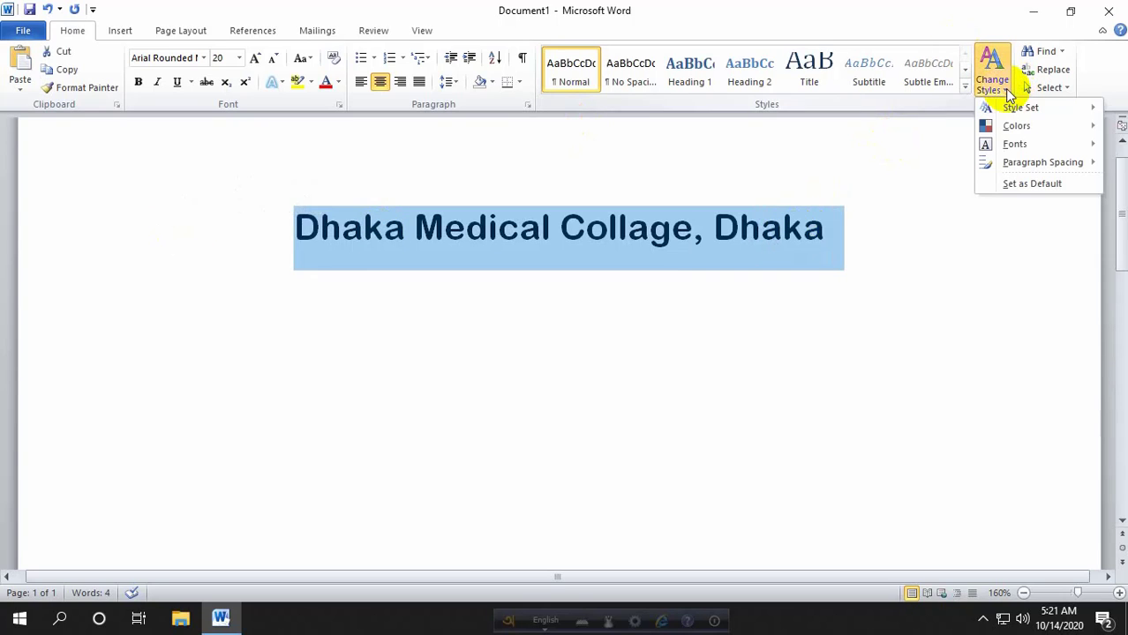
mouse_move(1015, 131)
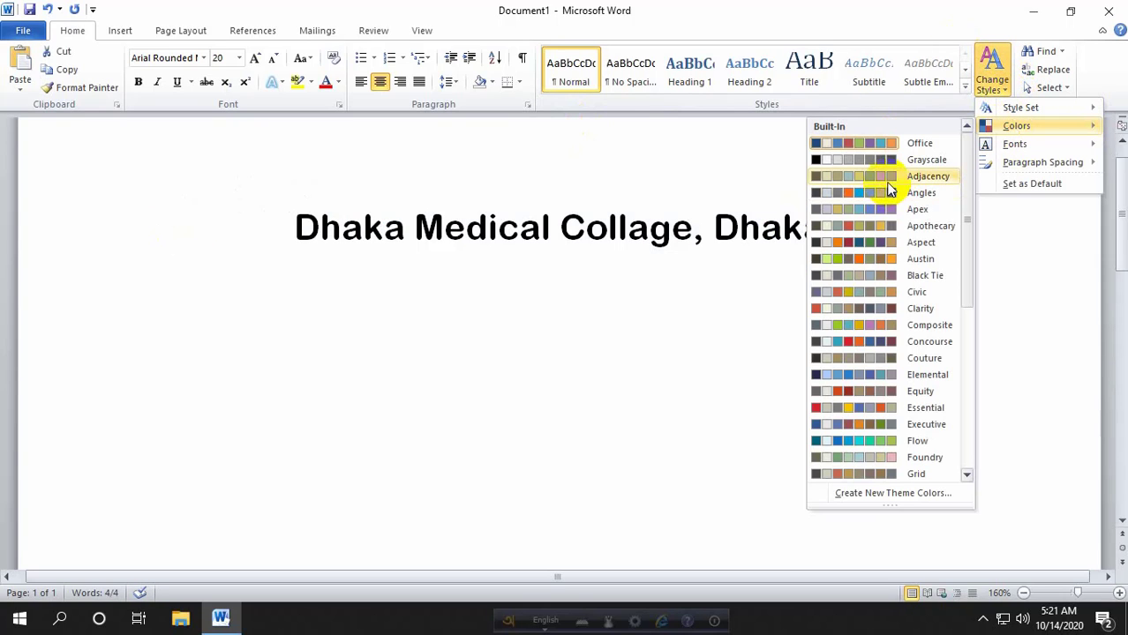
click(846, 244)
click(772, 245)
- Browse the built-in font sets for the document's styles, from Office to Horizon, without applying any
drag(861, 215, 242, 201)
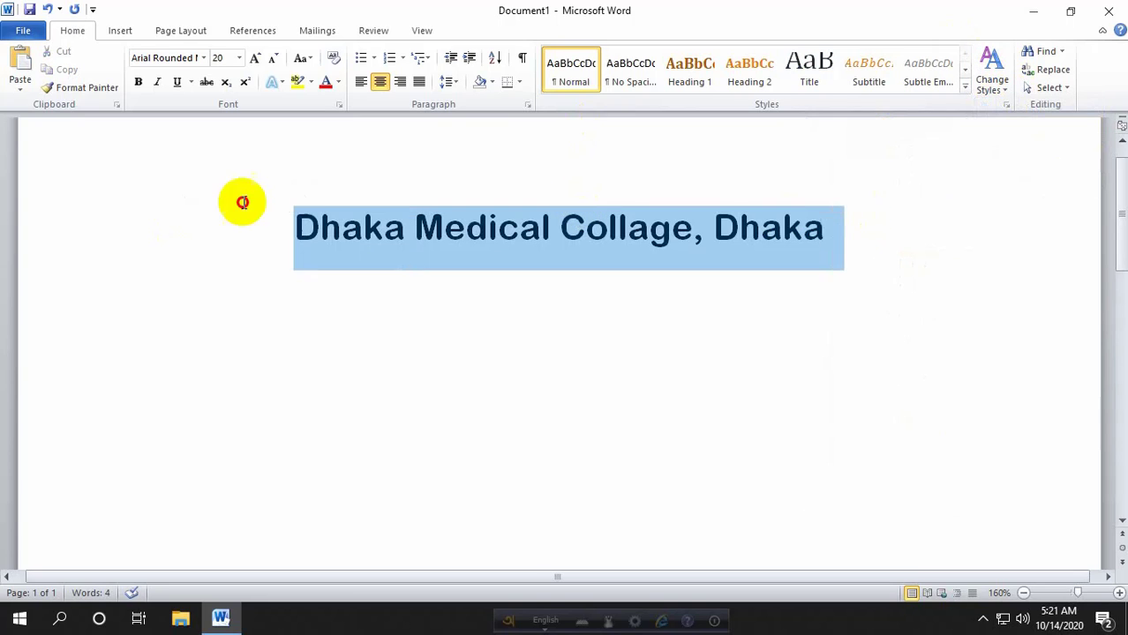
click(991, 92)
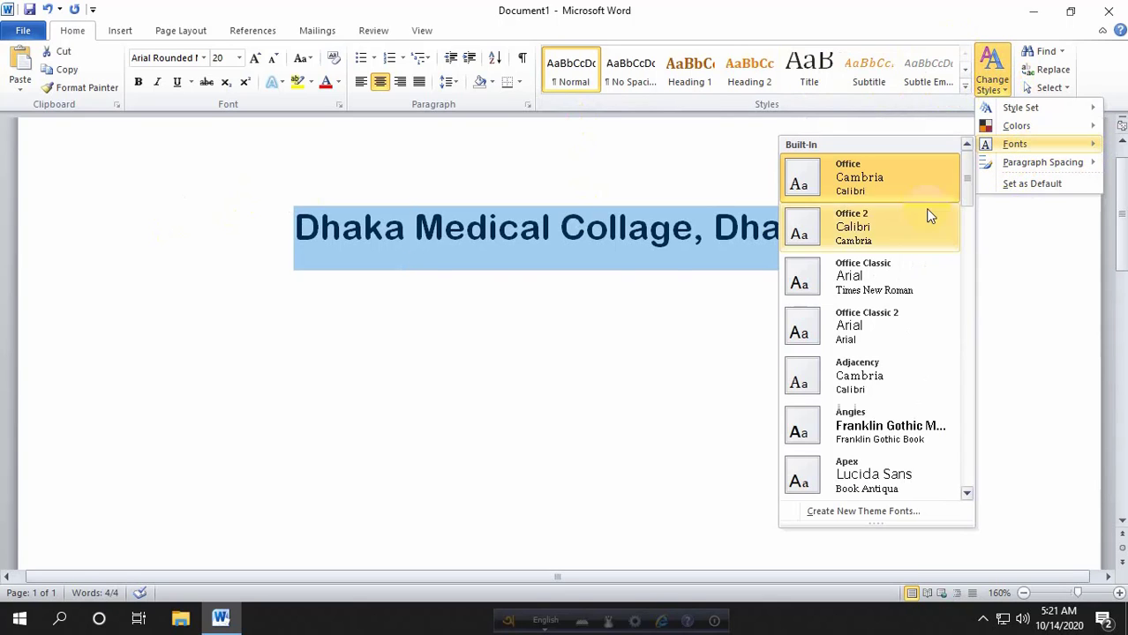
scroll(865, 327, down, 10)
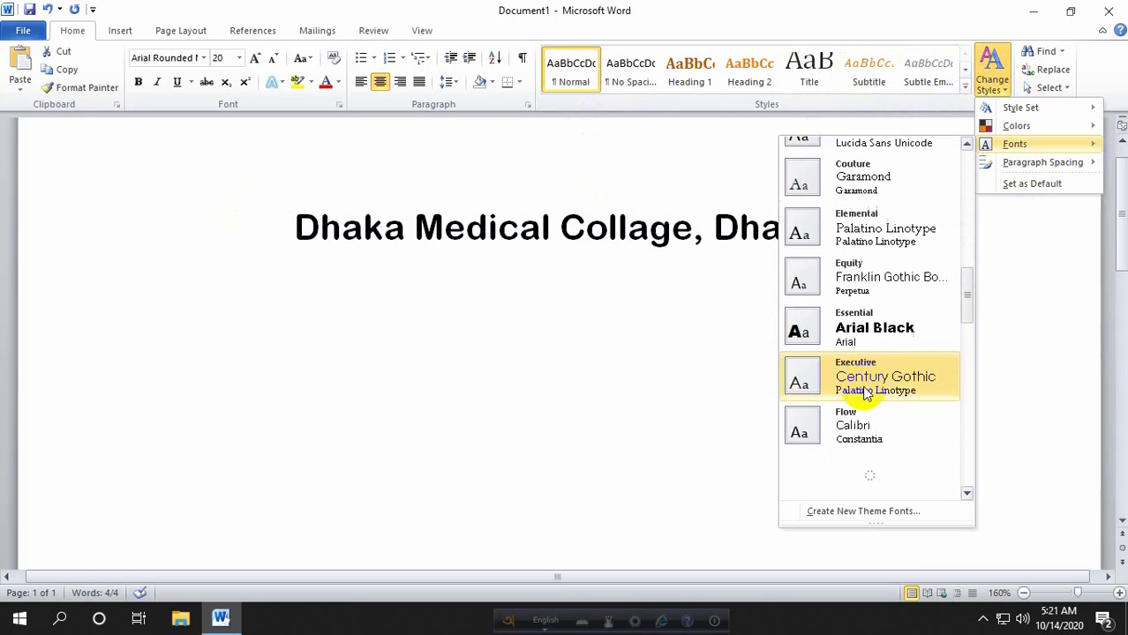
scroll(876, 297, up, 10)
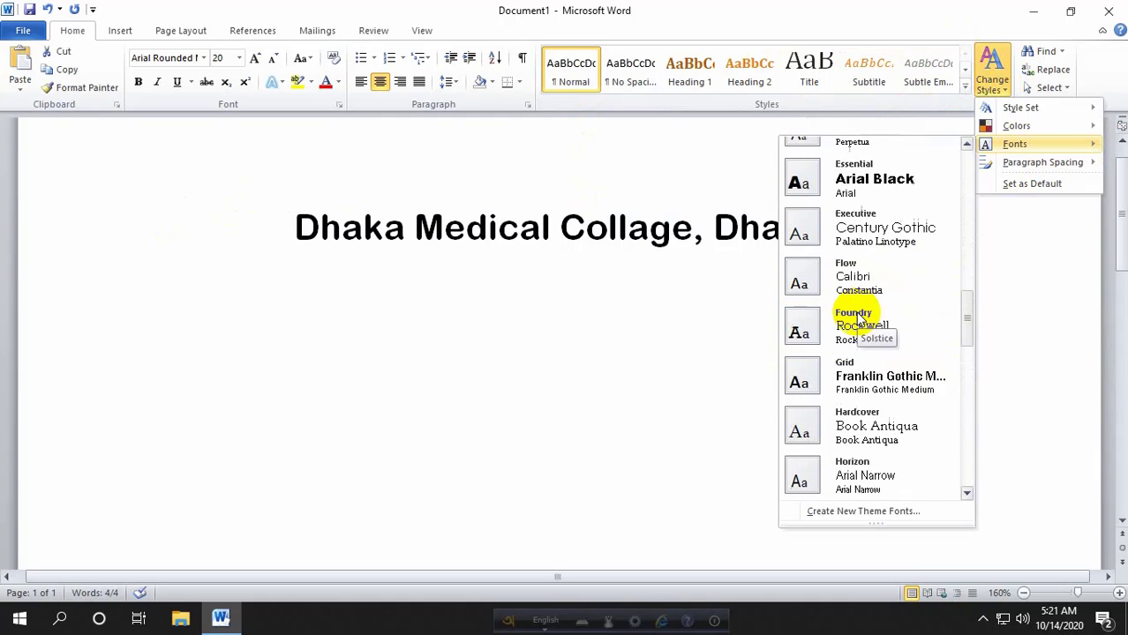
scroll(847, 291, up, 5)
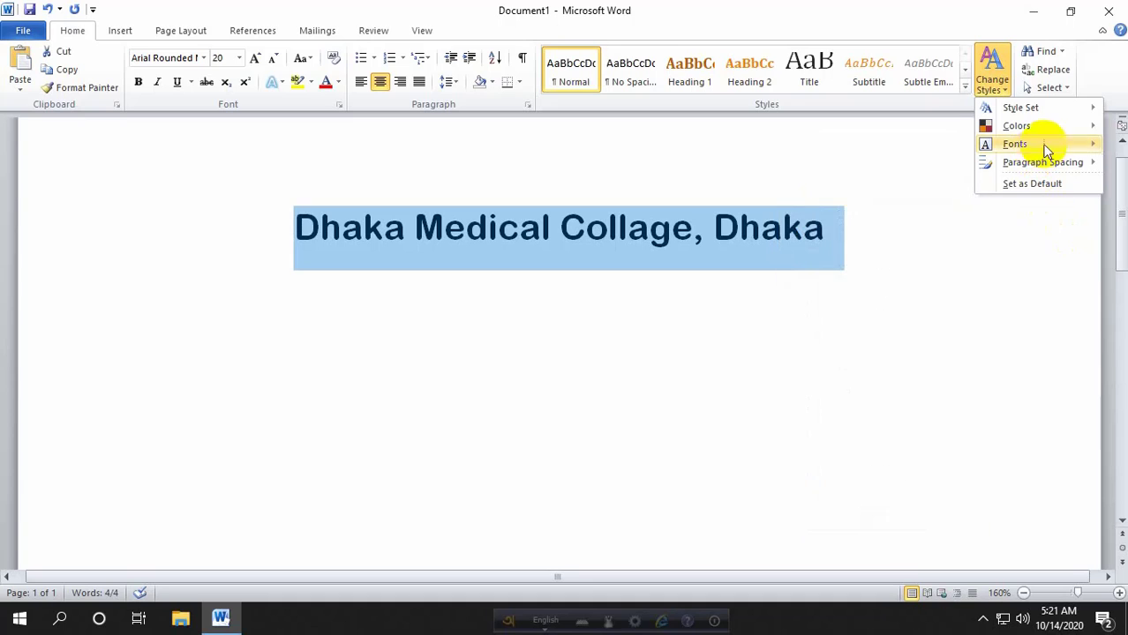
mouse_move(1077, 162)
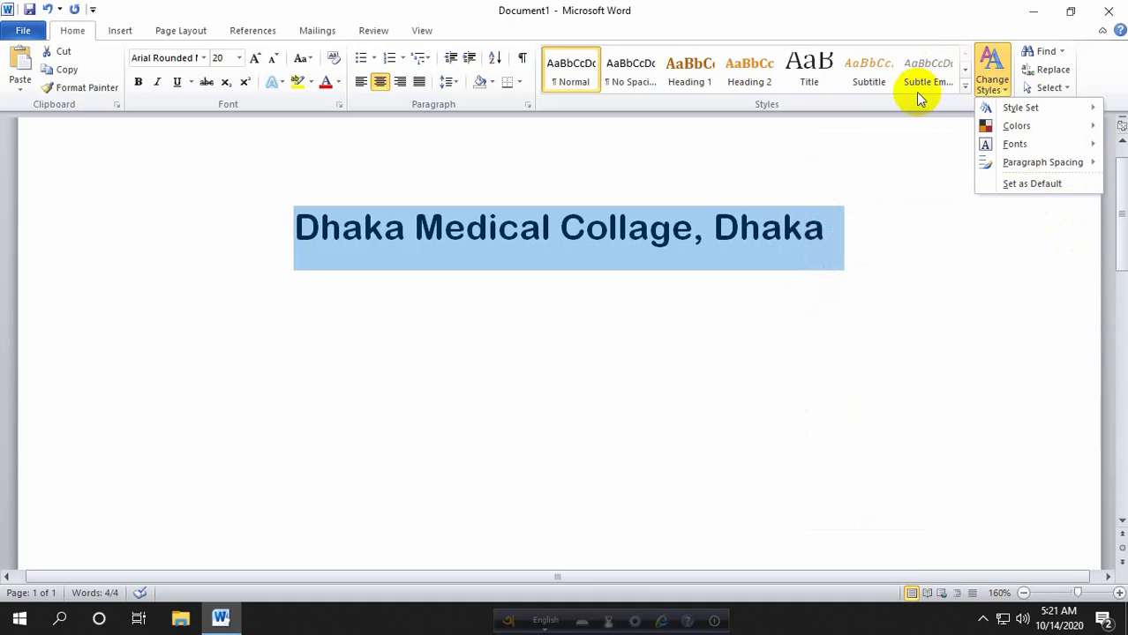
click(647, 126)
- Show the paragraph marks and other hidden formatting symbols in the document
click(302, 216)
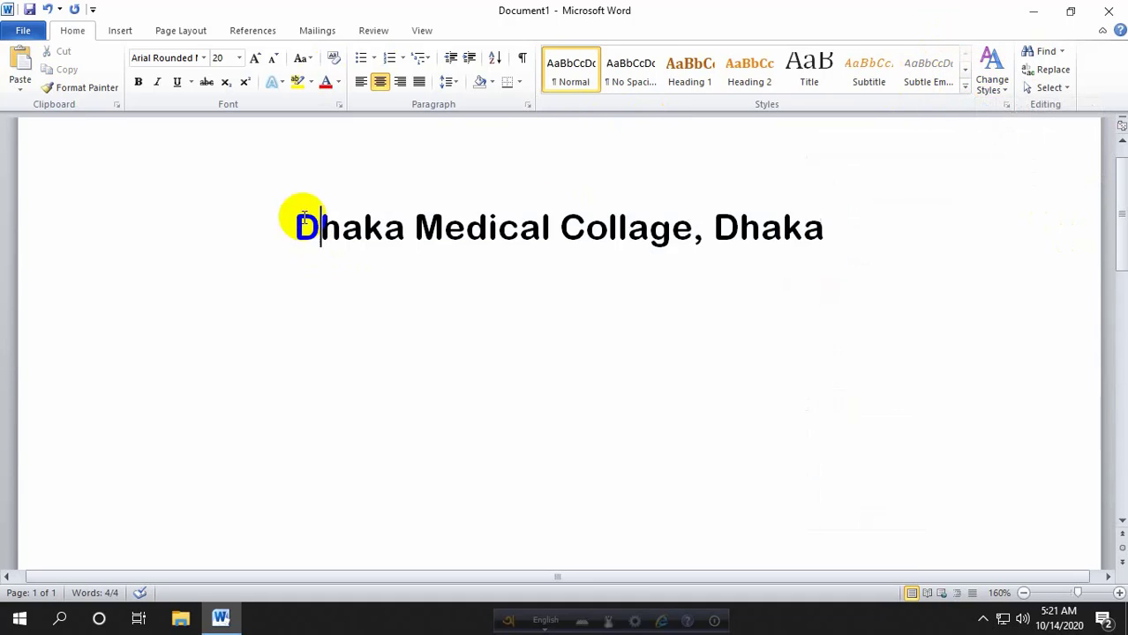
click(319, 223)
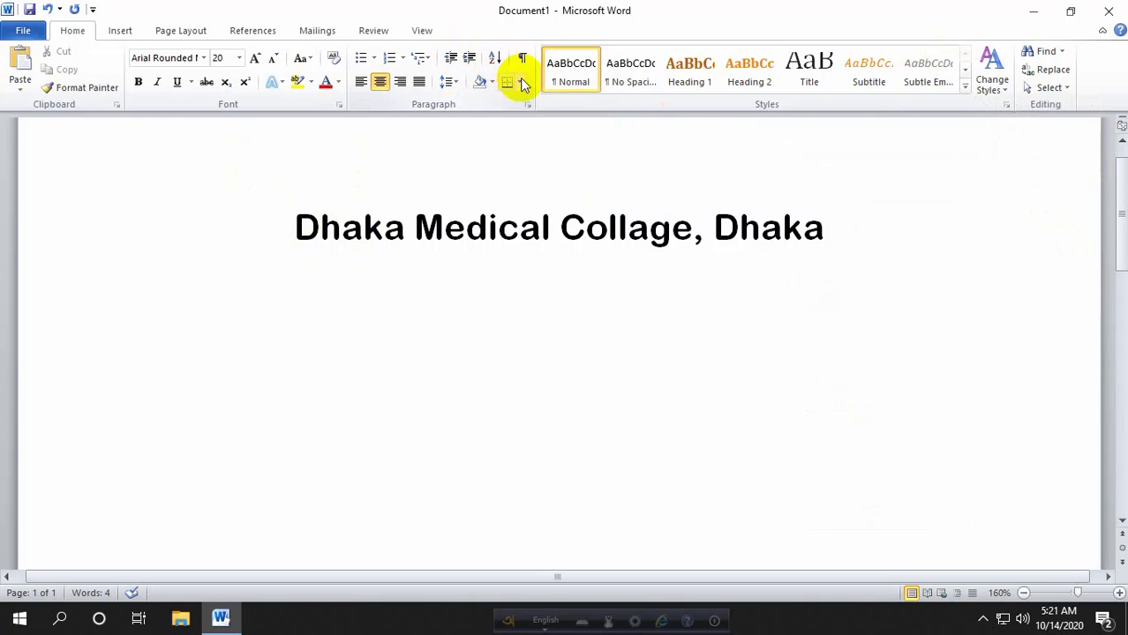
drag(811, 227, 302, 227)
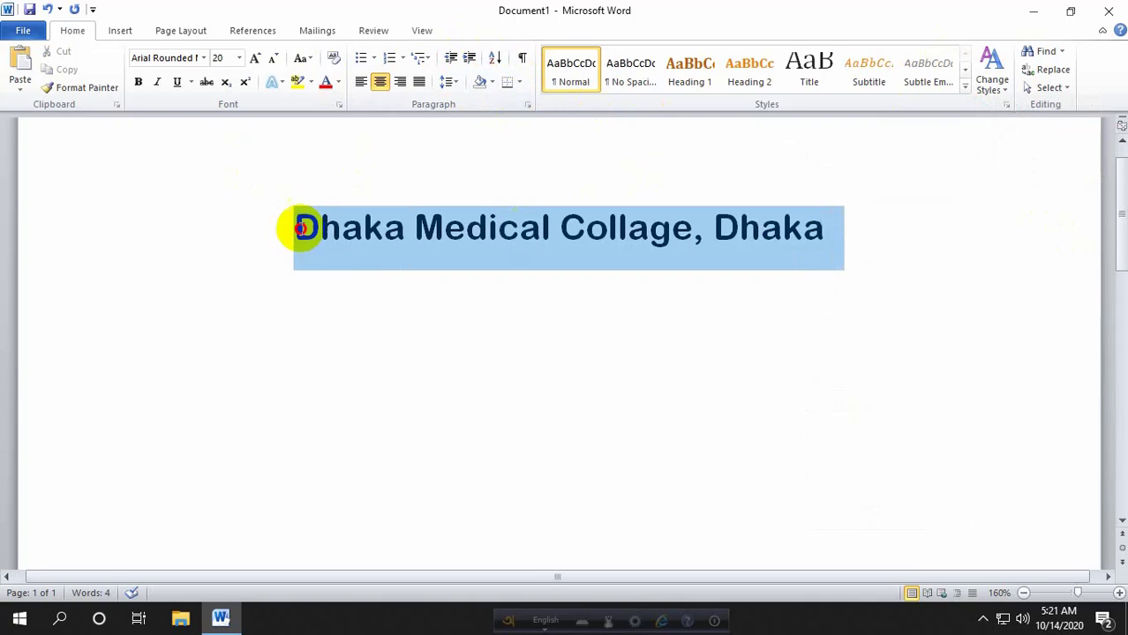
click(572, 356)
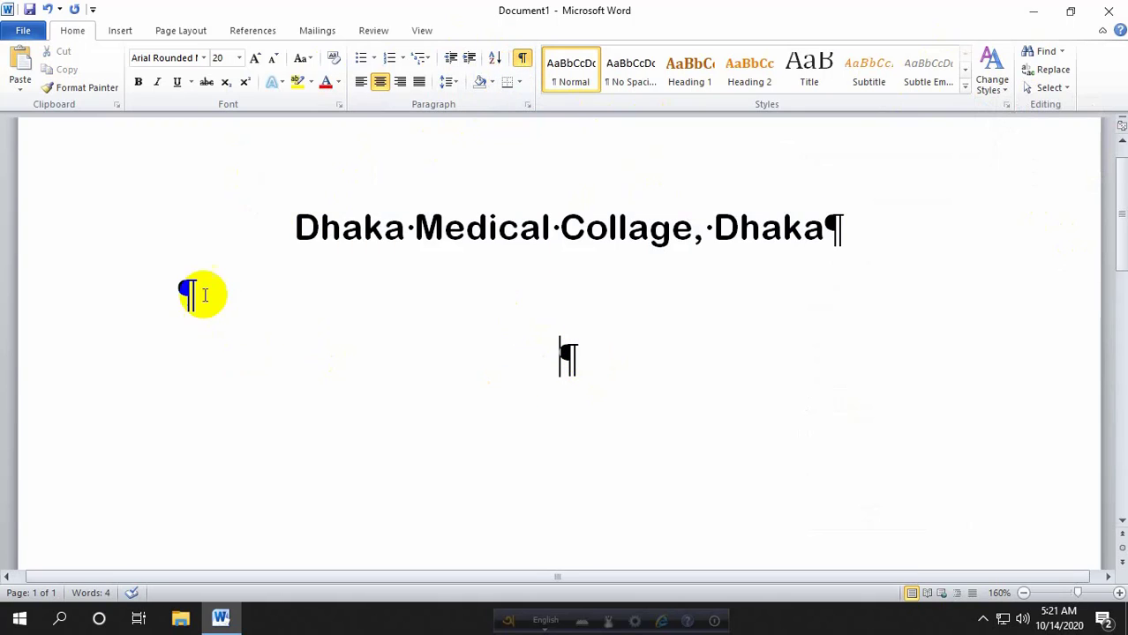
- Delete the whole "Dhaka Medical Collage, Dhaka" line at the start of the document
triple_click(292, 252)
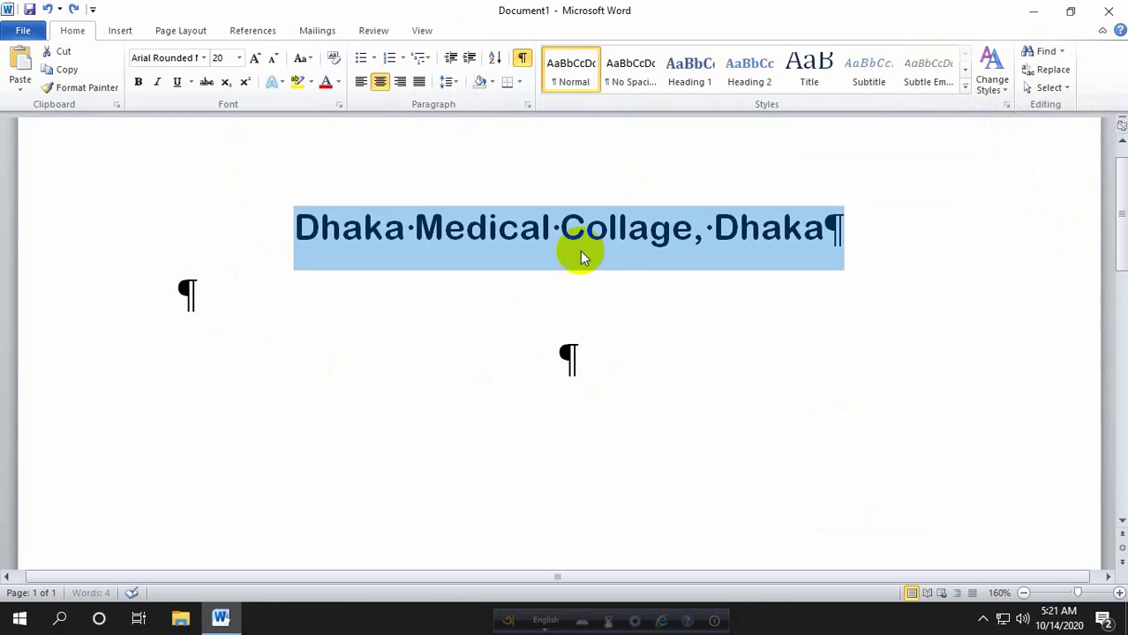
key(ctrl+z)
key(Delete)
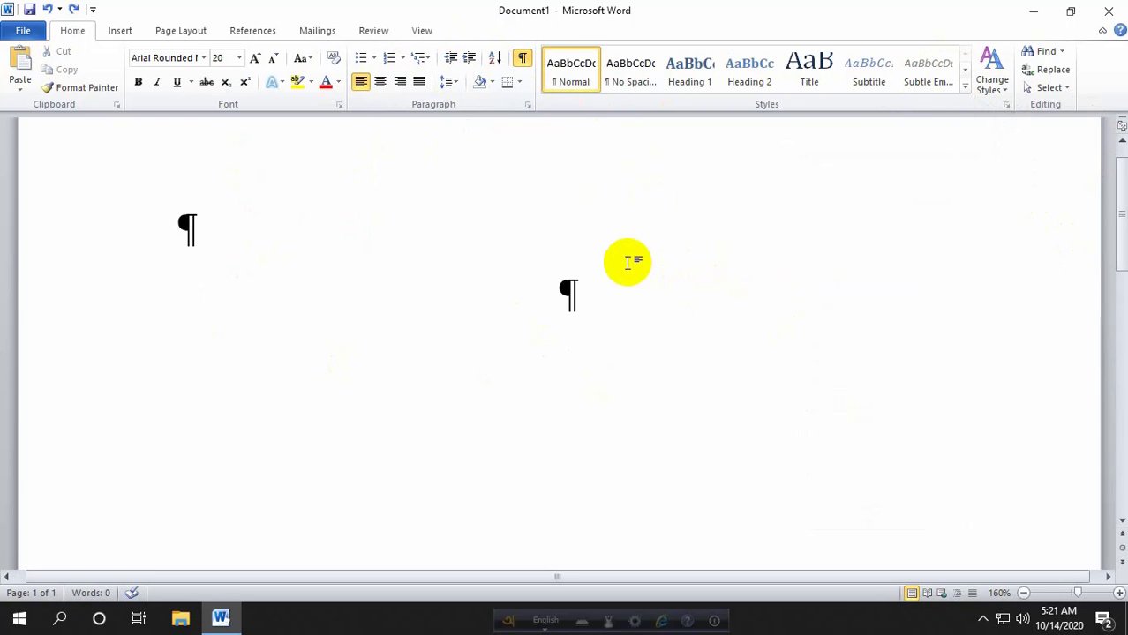
triple_click(295, 215)
text(D)
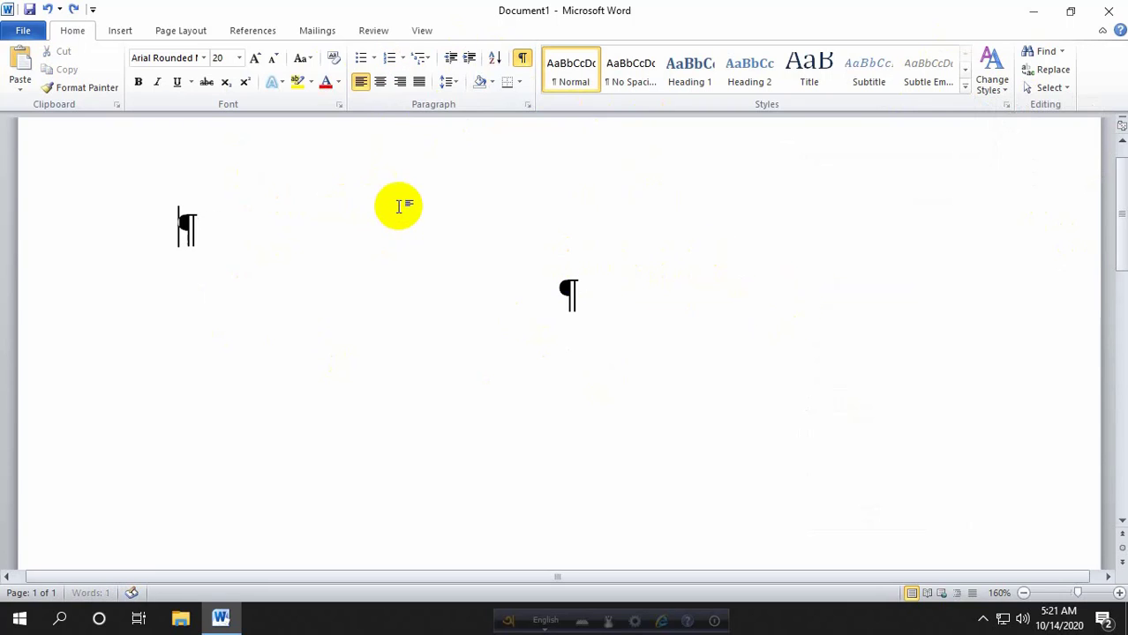
- Undo back to the six-line numbered list in 1) format and hide the formatting marks
key(ctrl+z)
key(ctrl+z)
click(618, 369)
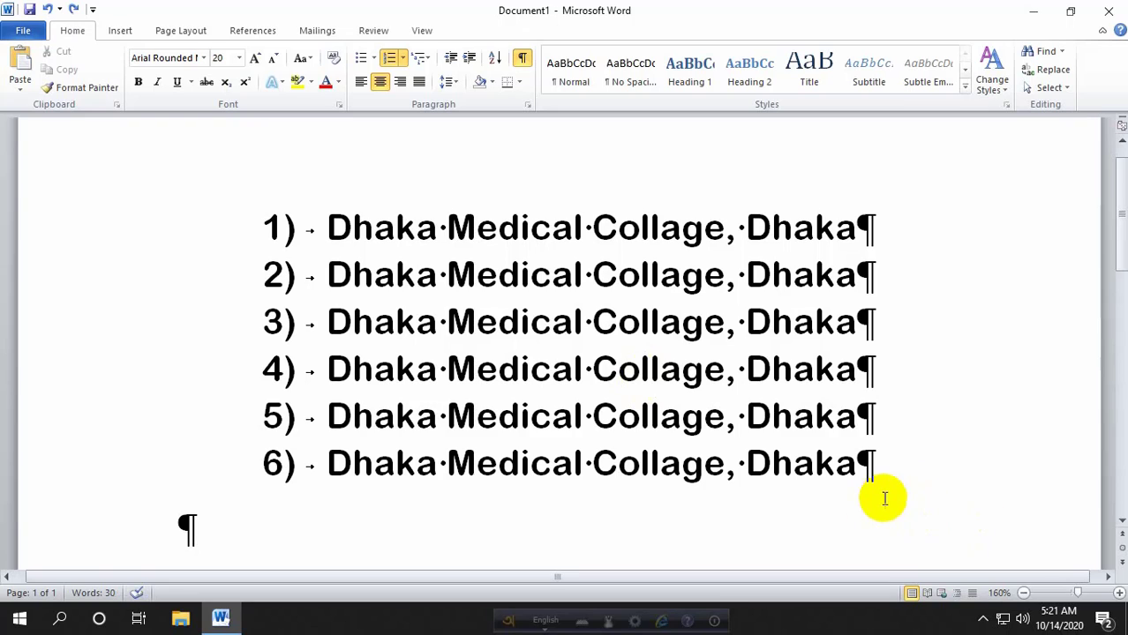
drag(884, 499, 194, 231)
click(521, 58)
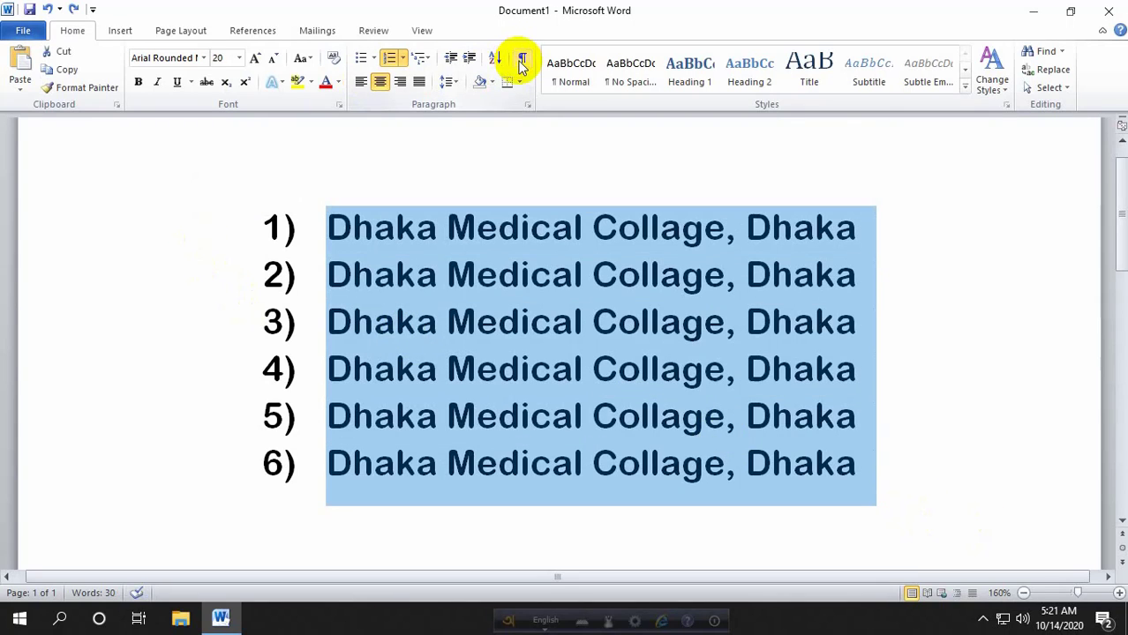
- Preview the line spacing options and Add Space Before Paragraph on the six numbered lines, without applying any
drag(873, 451, 310, 216)
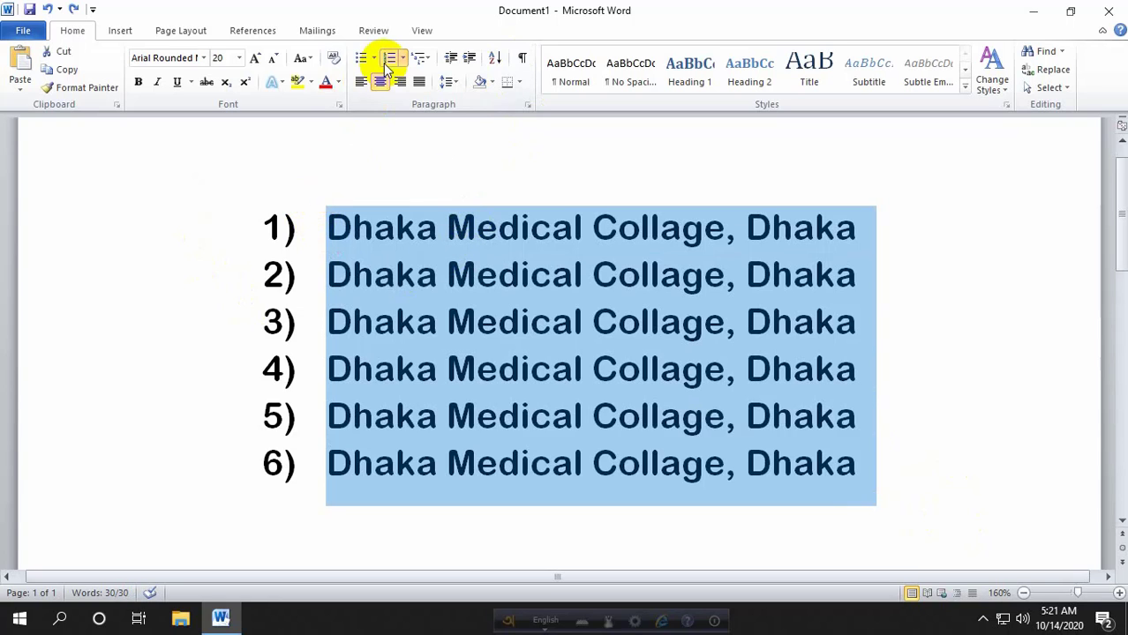
click(458, 84)
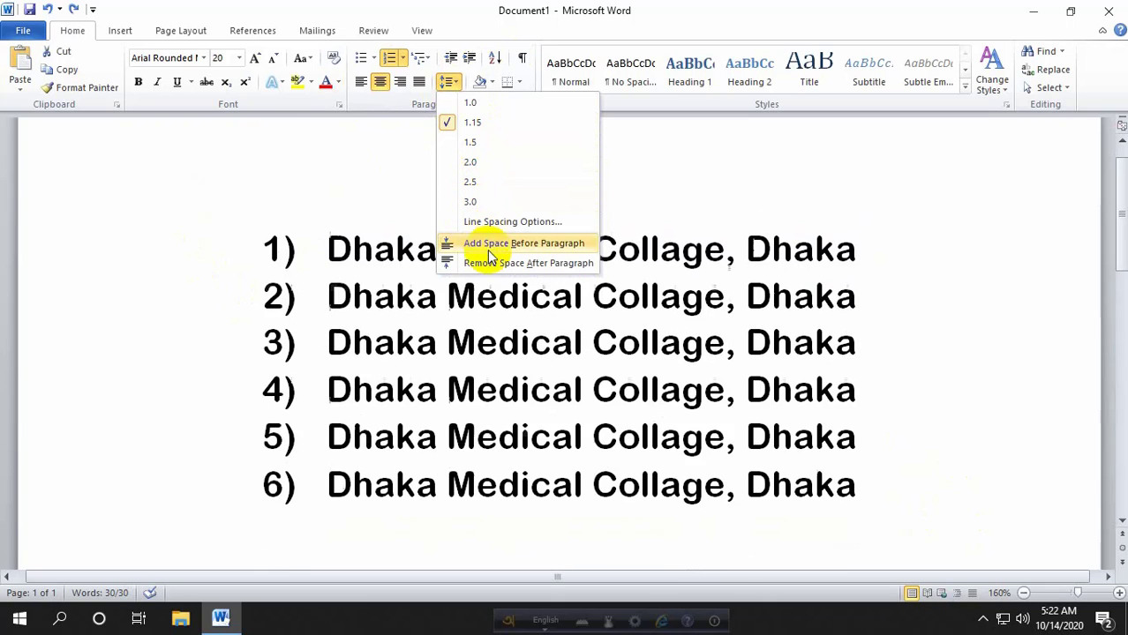
click(770, 268)
drag(839, 511, 308, 242)
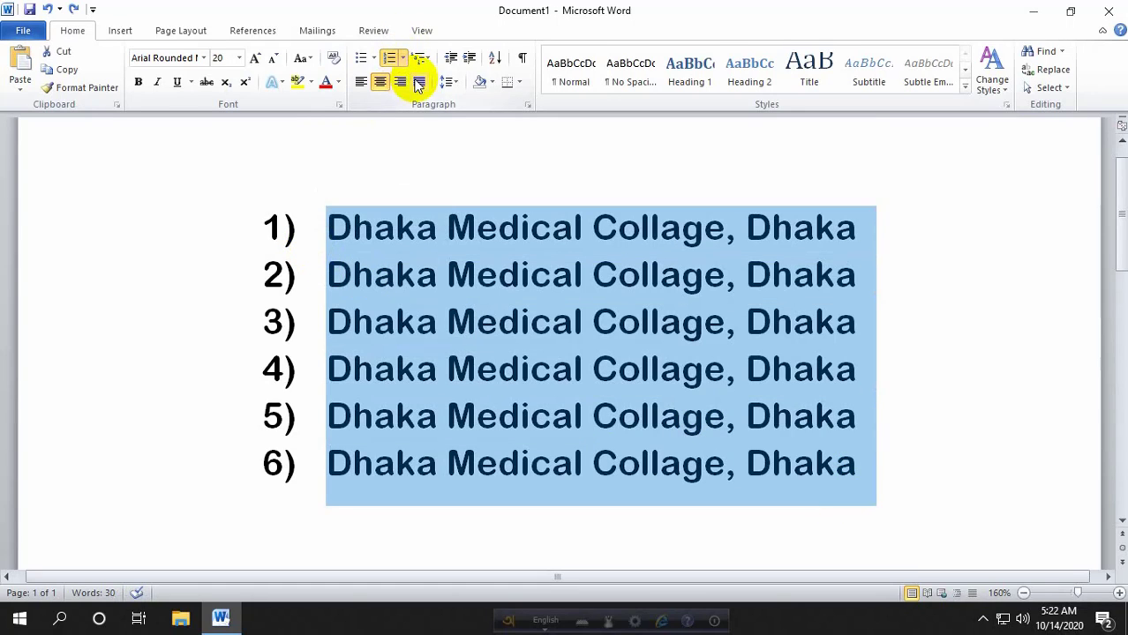
click(456, 85)
click(459, 84)
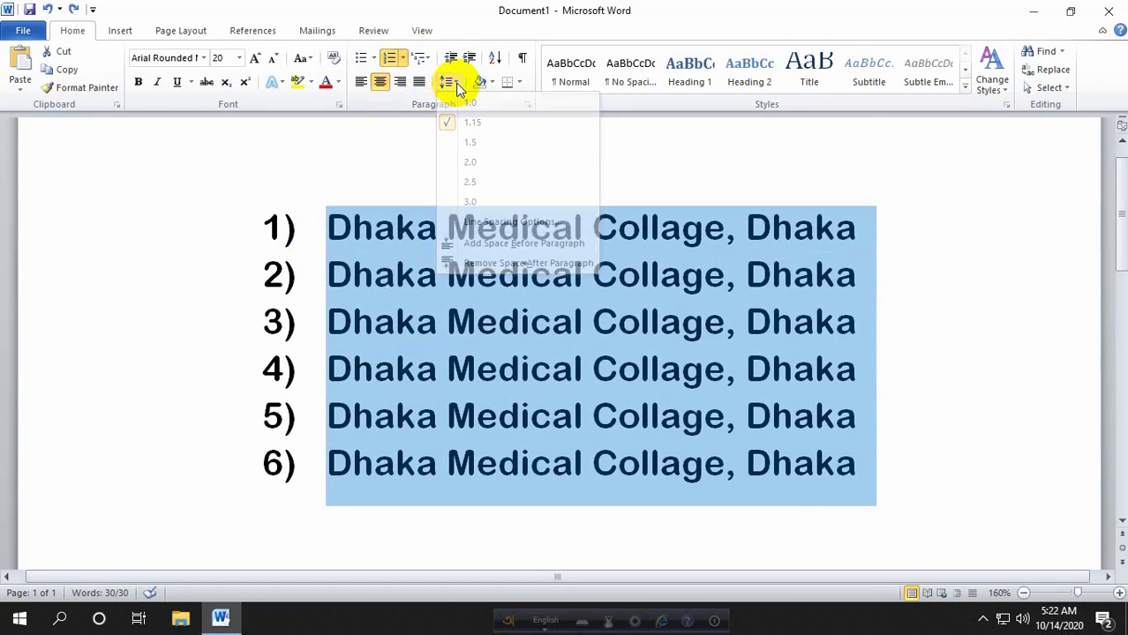
- Shade the six numbered lines with Olive Green, Accent 3, Lighter 80%
click(492, 83)
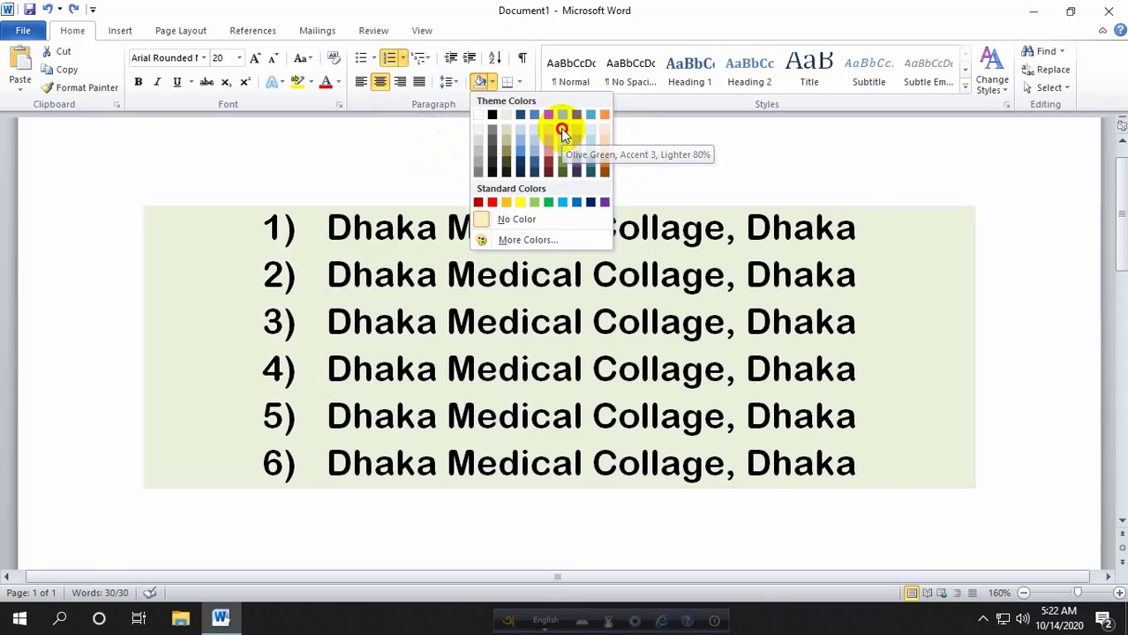
click(562, 130)
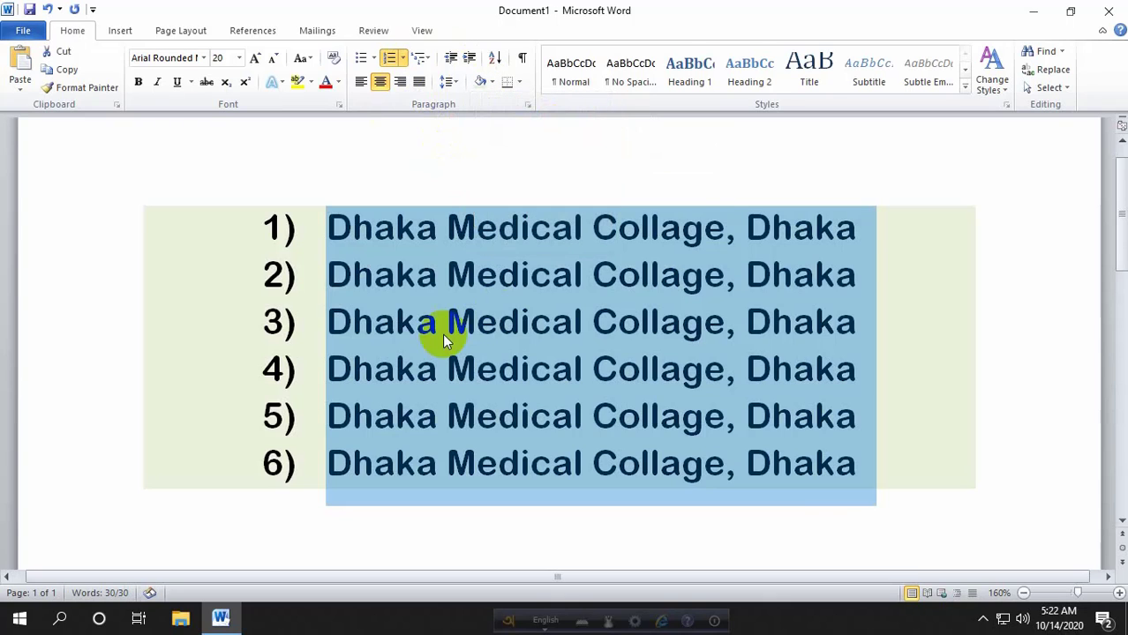
click(442, 333)
click(791, 281)
- Remove the shading from the six numbered lines by setting it to No Color
drag(925, 462, 279, 209)
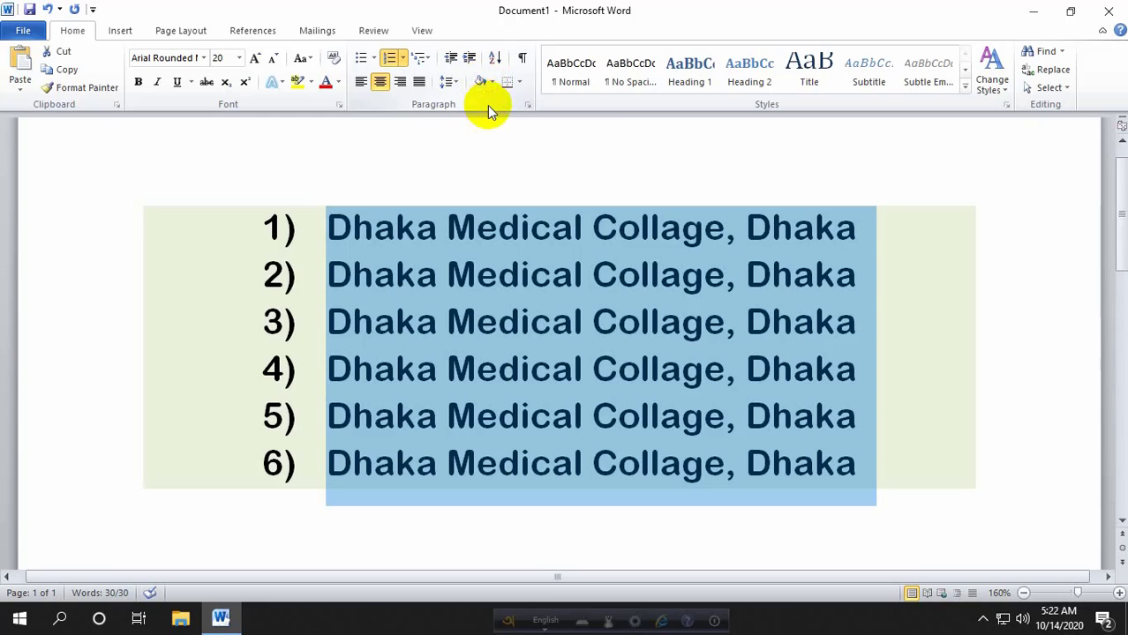
click(491, 82)
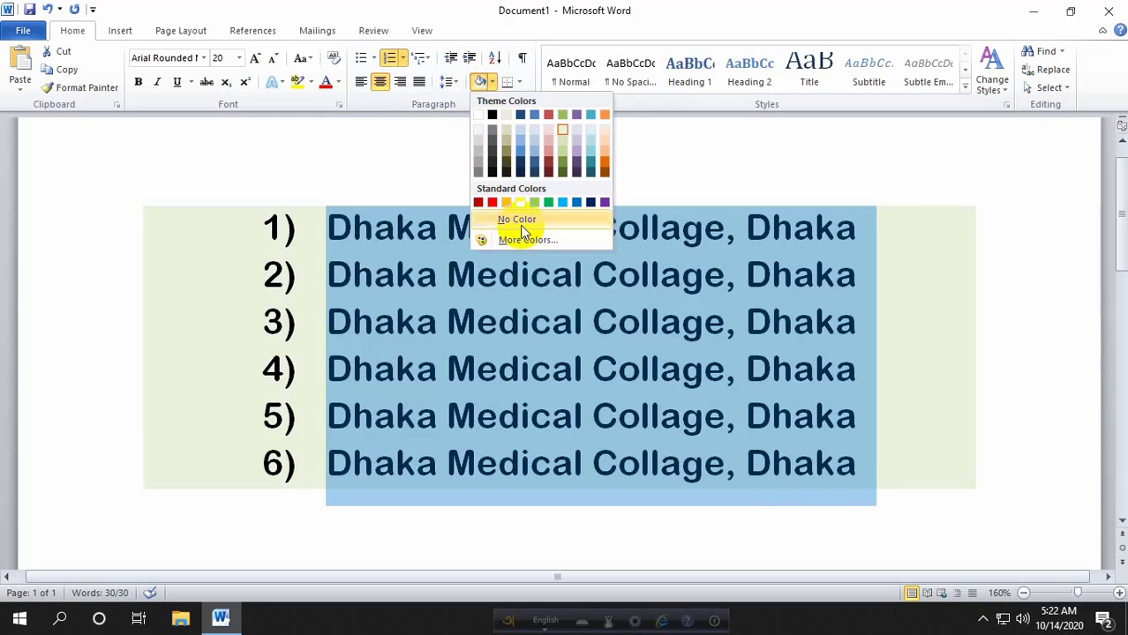
click(519, 225)
drag(835, 336, 839, 311)
click(876, 325)
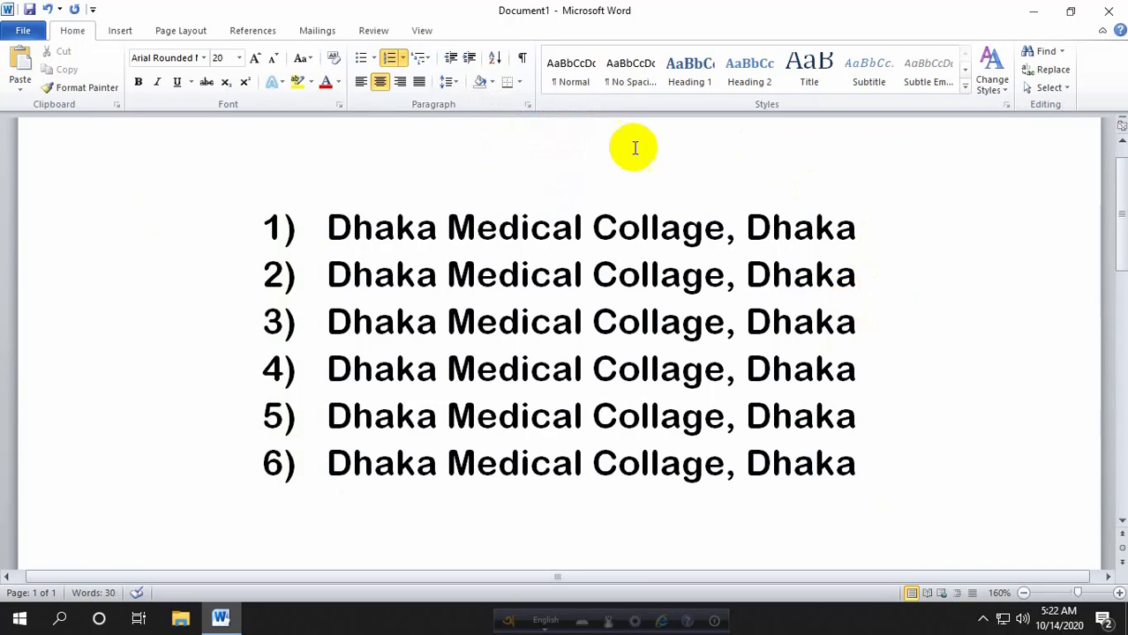
- View the available paragraph border options for the numbered list without applying any
click(521, 83)
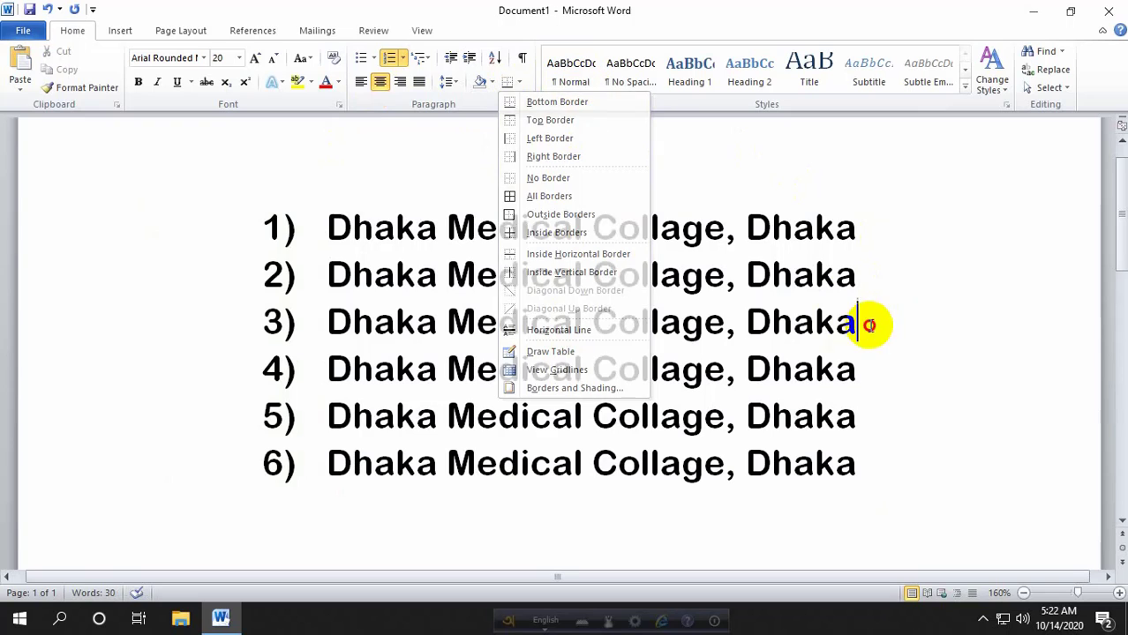
click(869, 326)
click(882, 439)
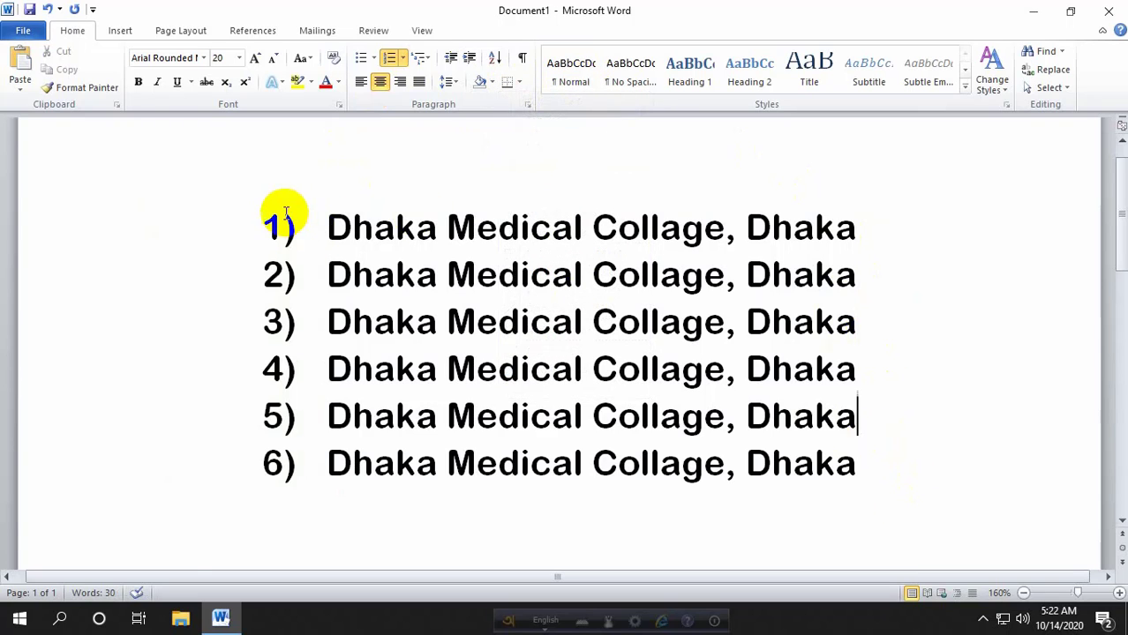
drag(285, 212, 901, 516)
click(708, 383)
click(871, 463)
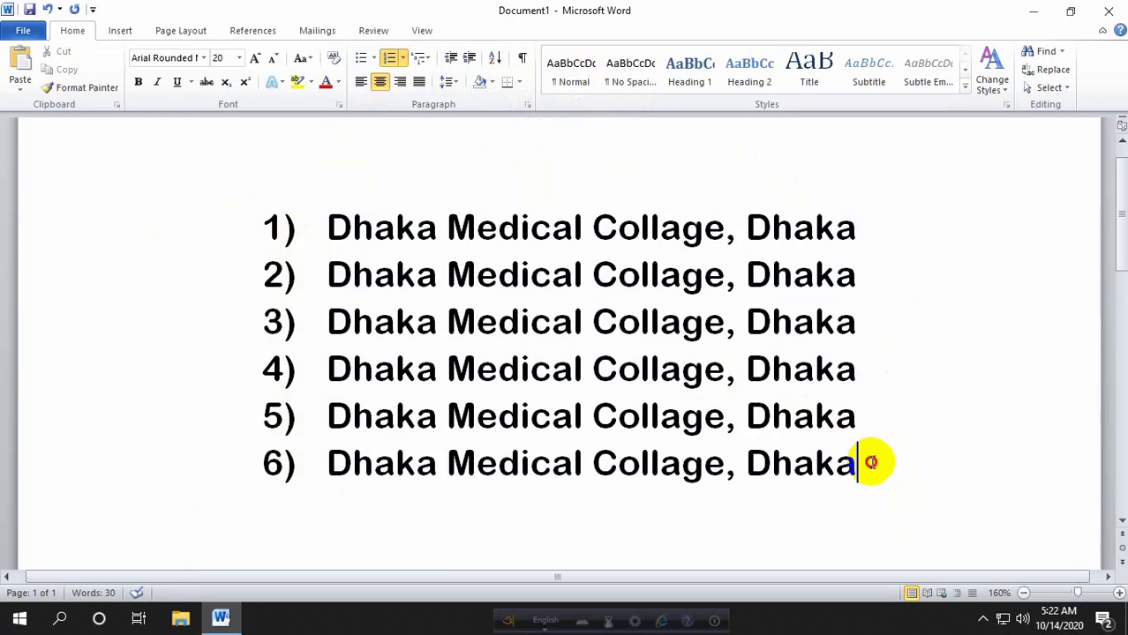
- Remove the numbering from the six "Dhaka Medical Collage, Dhaka" lines and delete all of them
drag(871, 463, 390, 227)
click(404, 57)
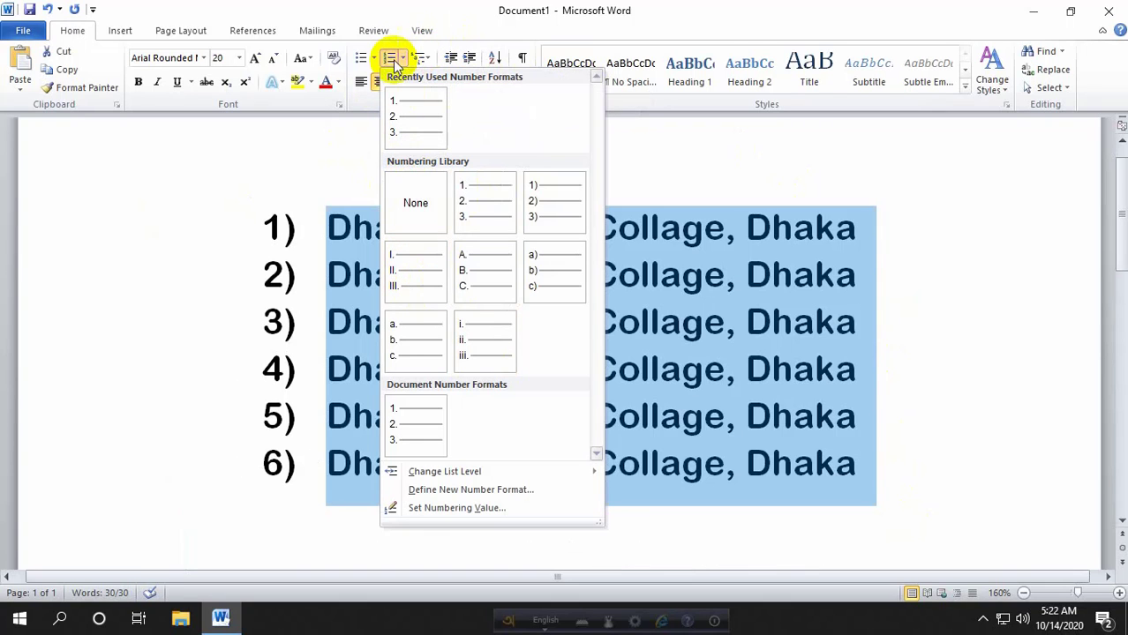
click(678, 351)
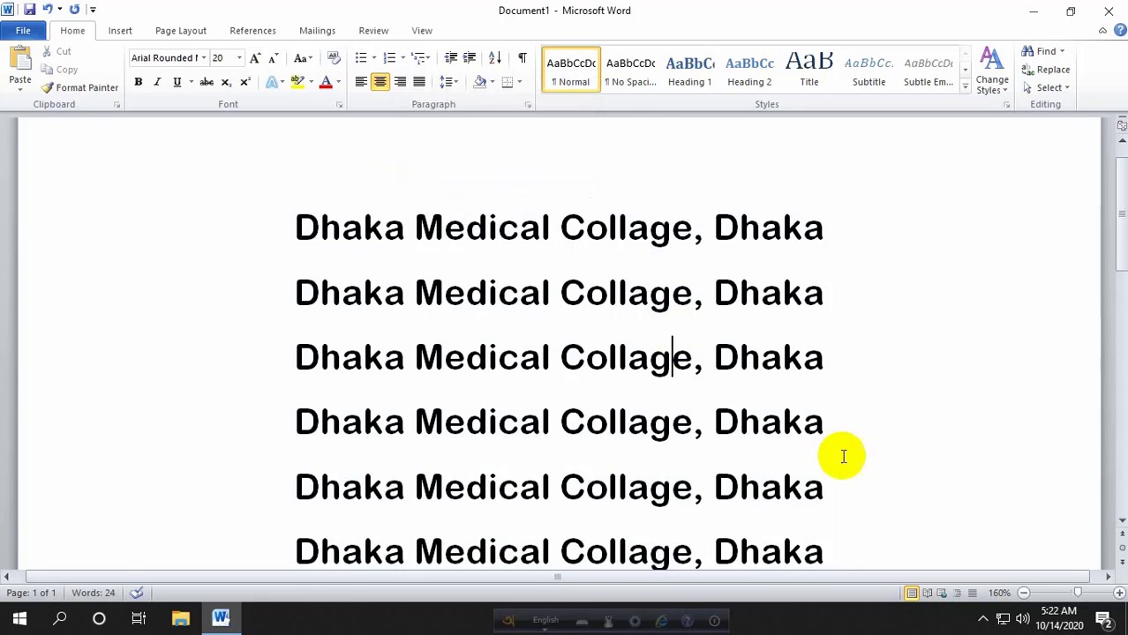
drag(873, 556, 286, 209)
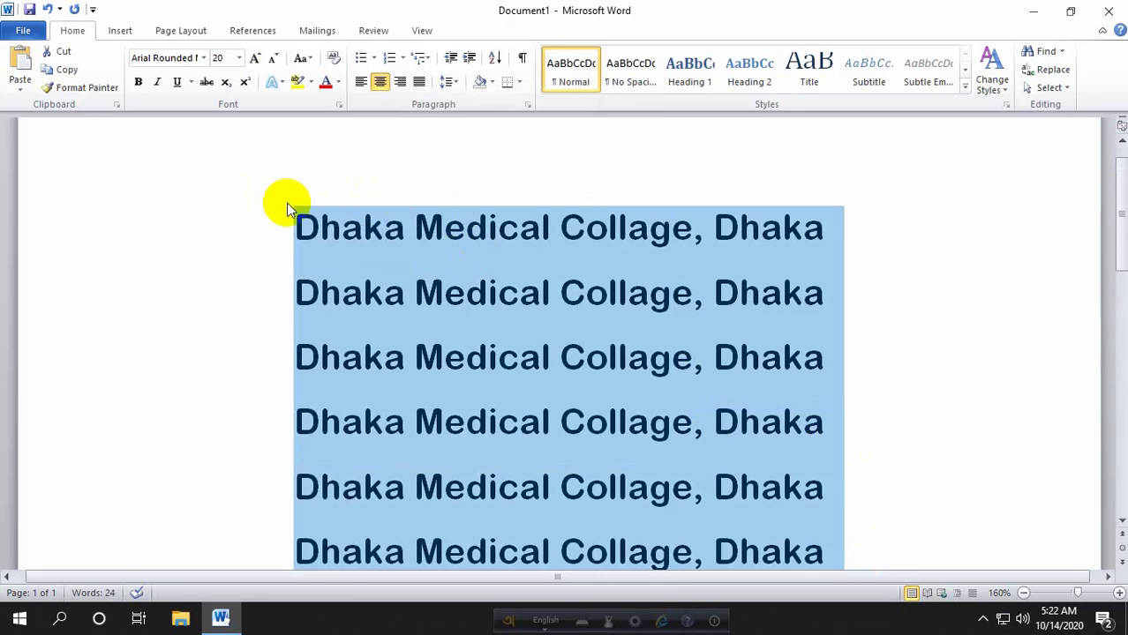
key(Delete)
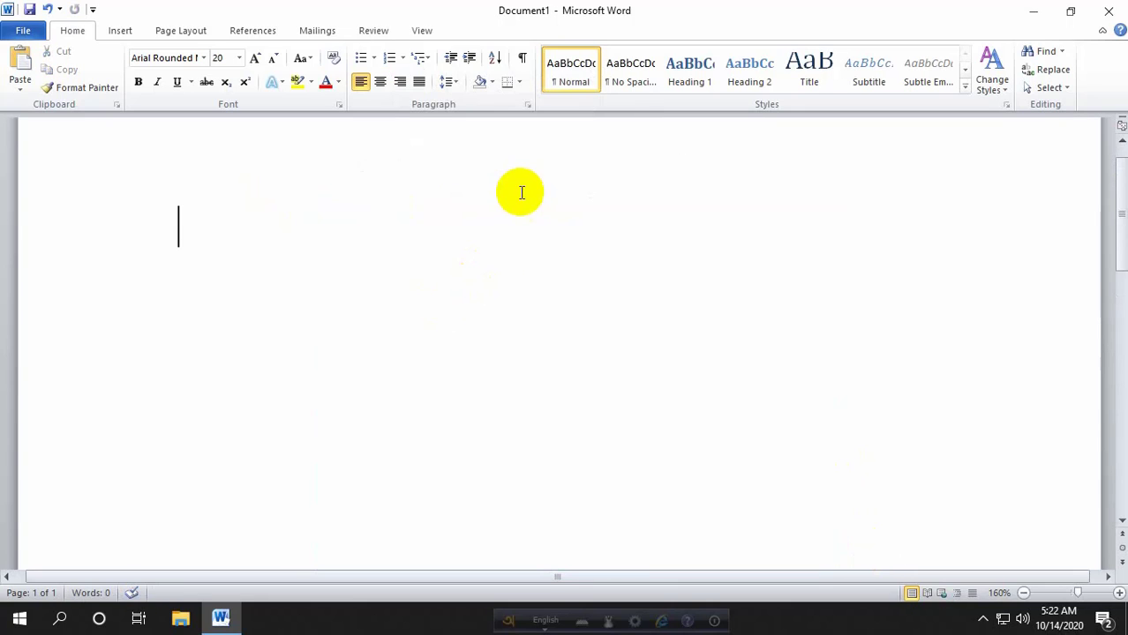
- Add a bottom border to the empty first paragraph and take it off again
click(522, 81)
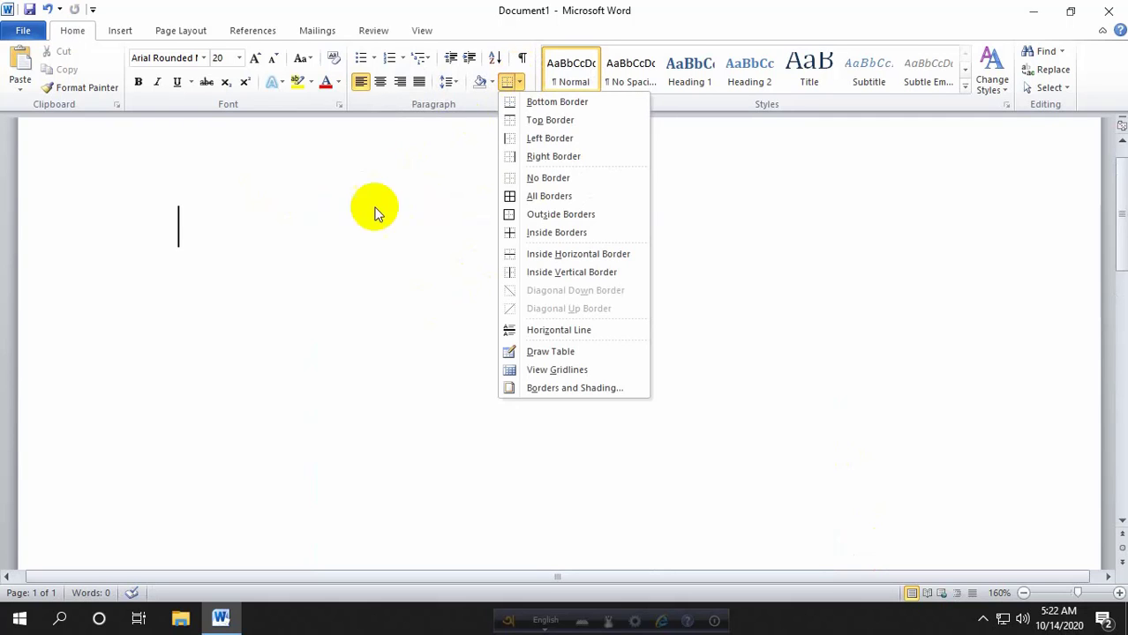
click(347, 240)
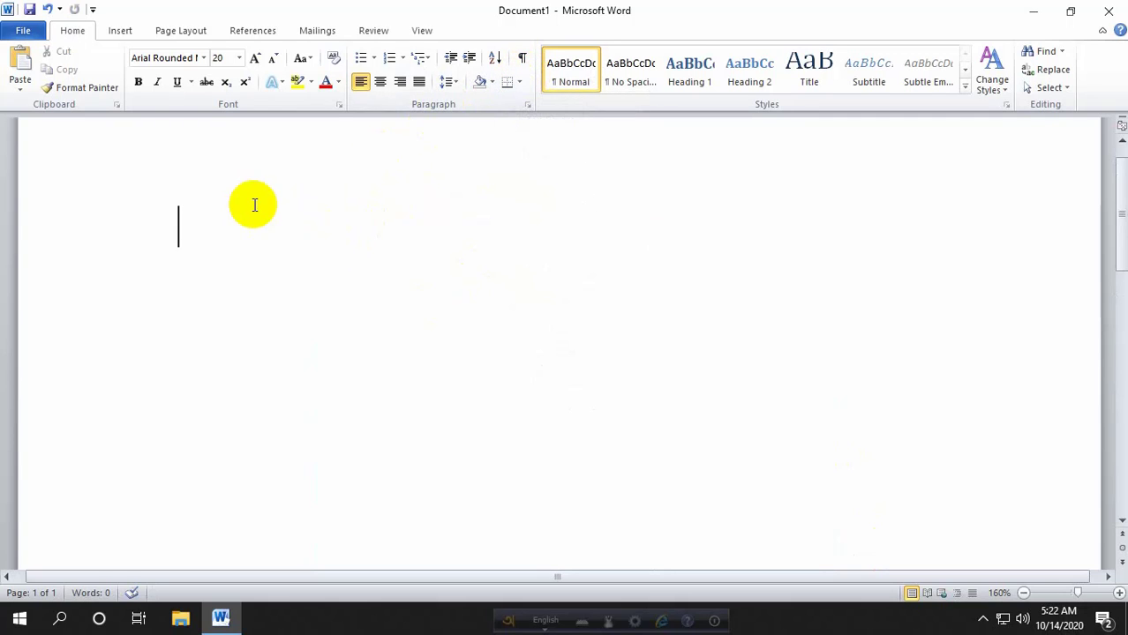
click(513, 83)
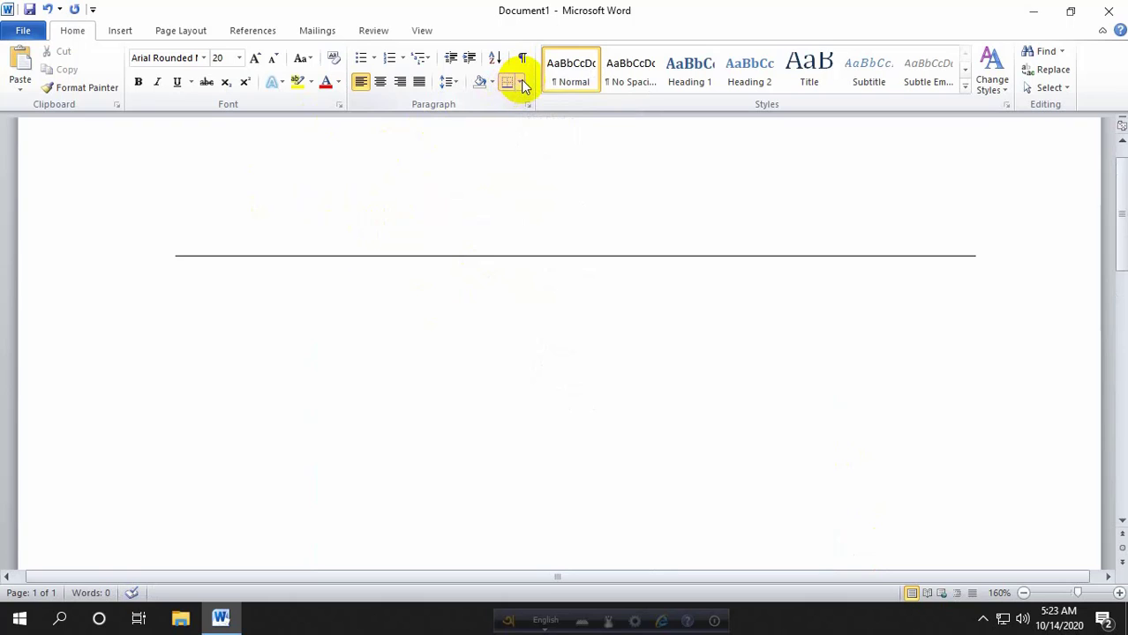
click(521, 81)
click(522, 102)
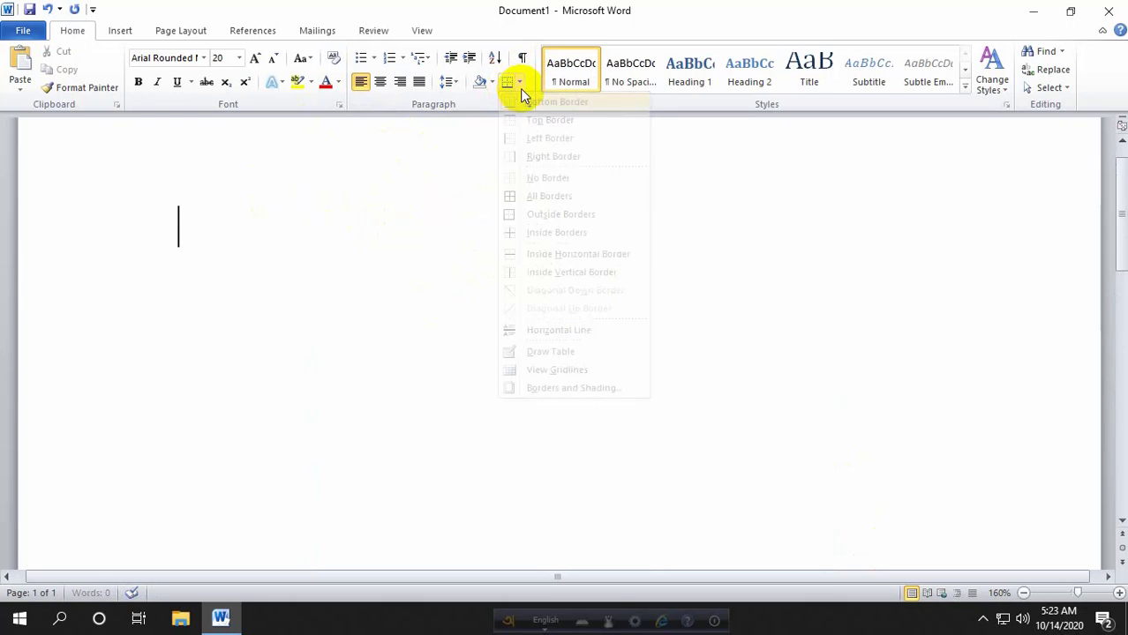
- Add outside borders around the empty first paragraph
click(520, 84)
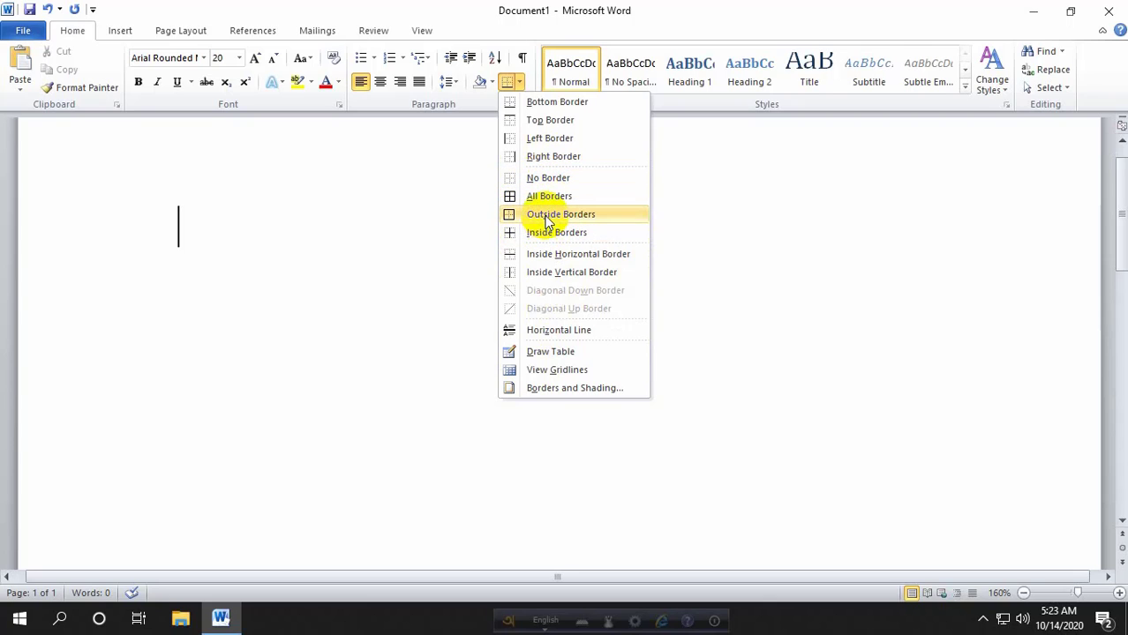
click(547, 214)
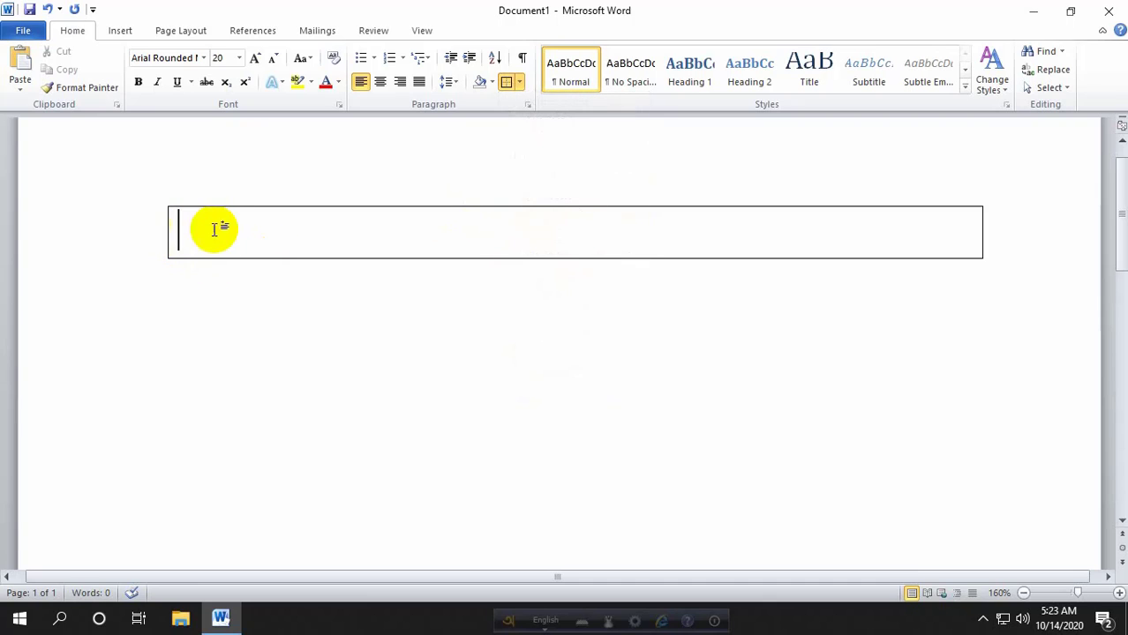
click(492, 81)
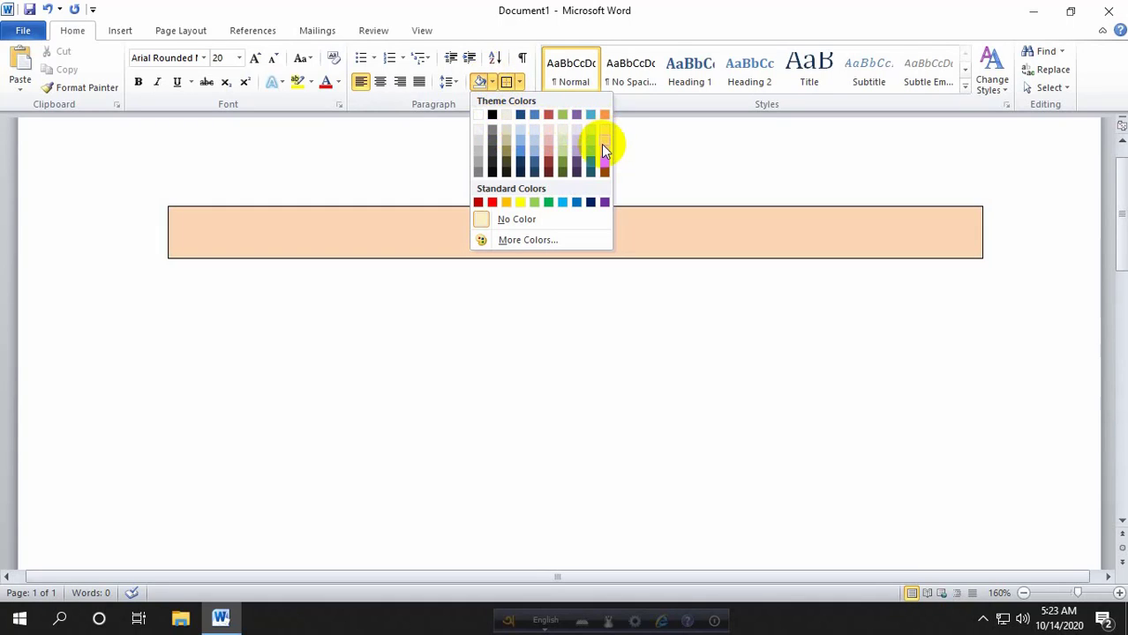
click(262, 234)
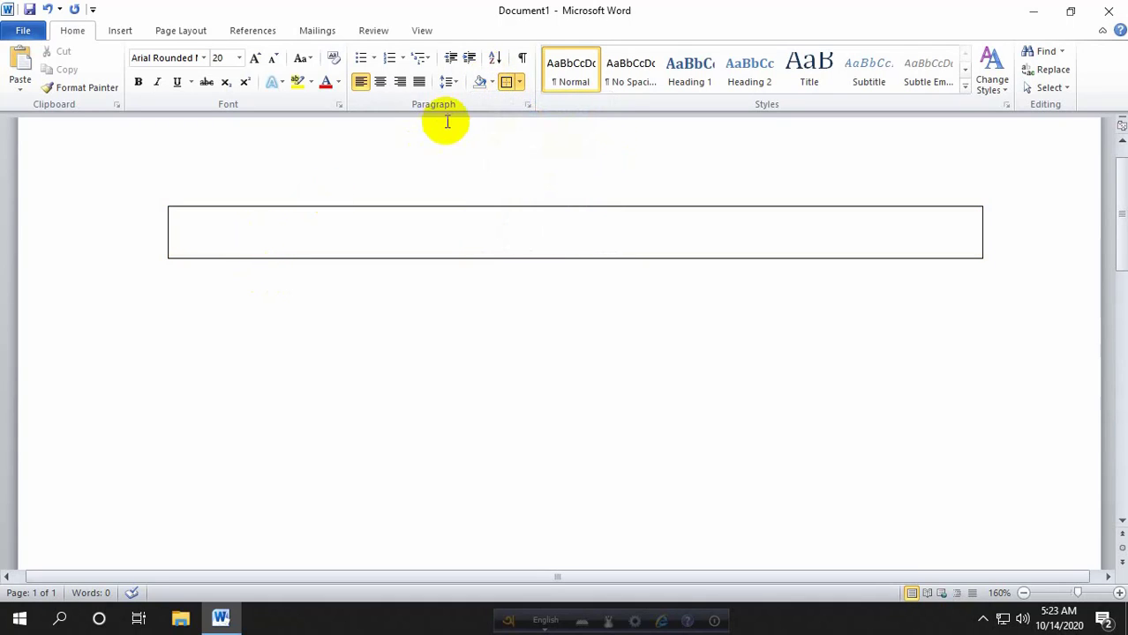
click(511, 83)
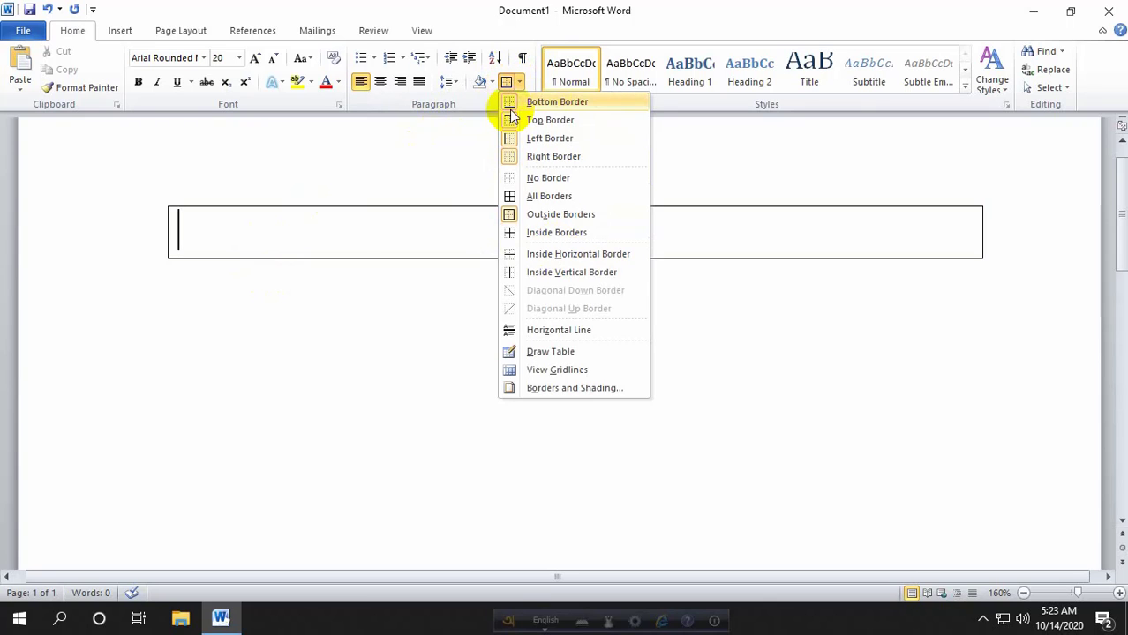
click(350, 226)
click(521, 81)
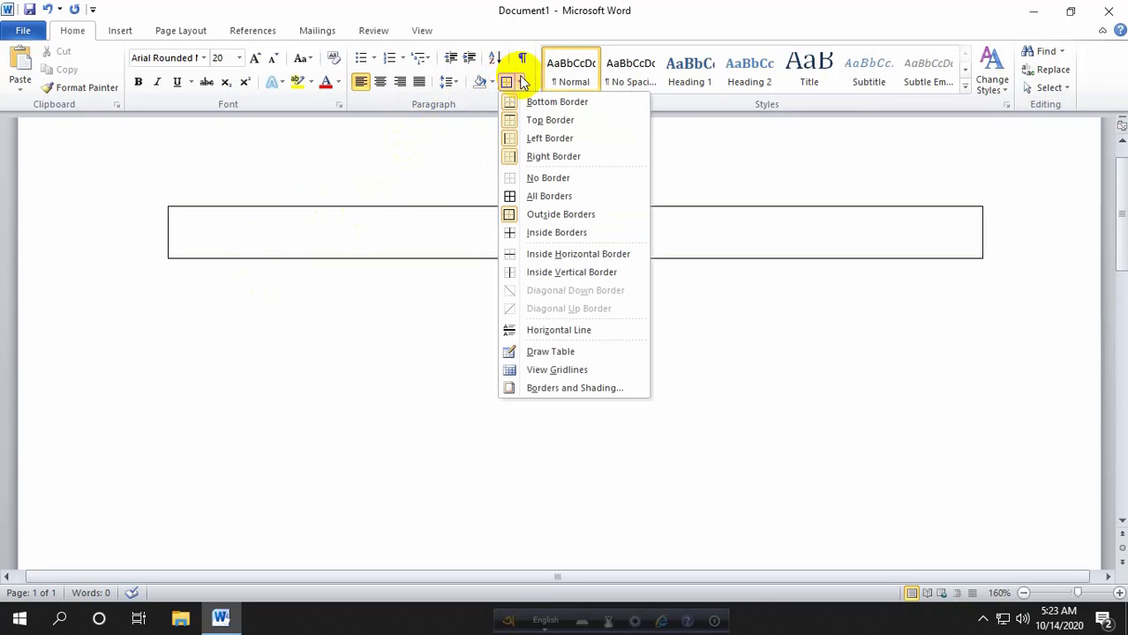
click(521, 82)
- Shade the empty first paragraph light olive green and remove all of its borders
click(491, 82)
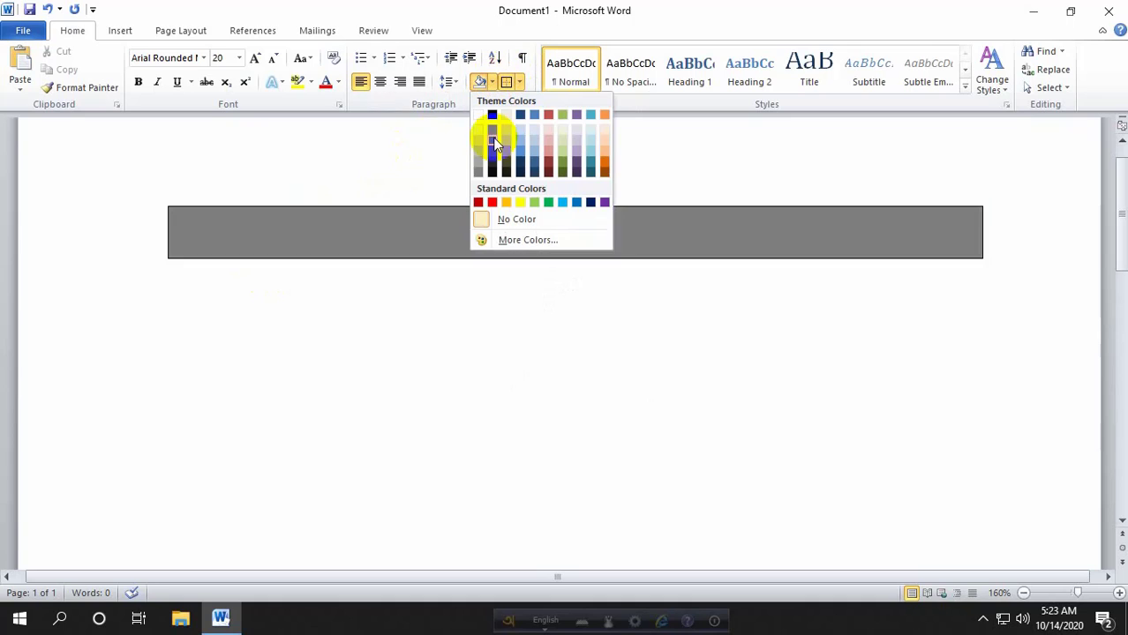
click(561, 140)
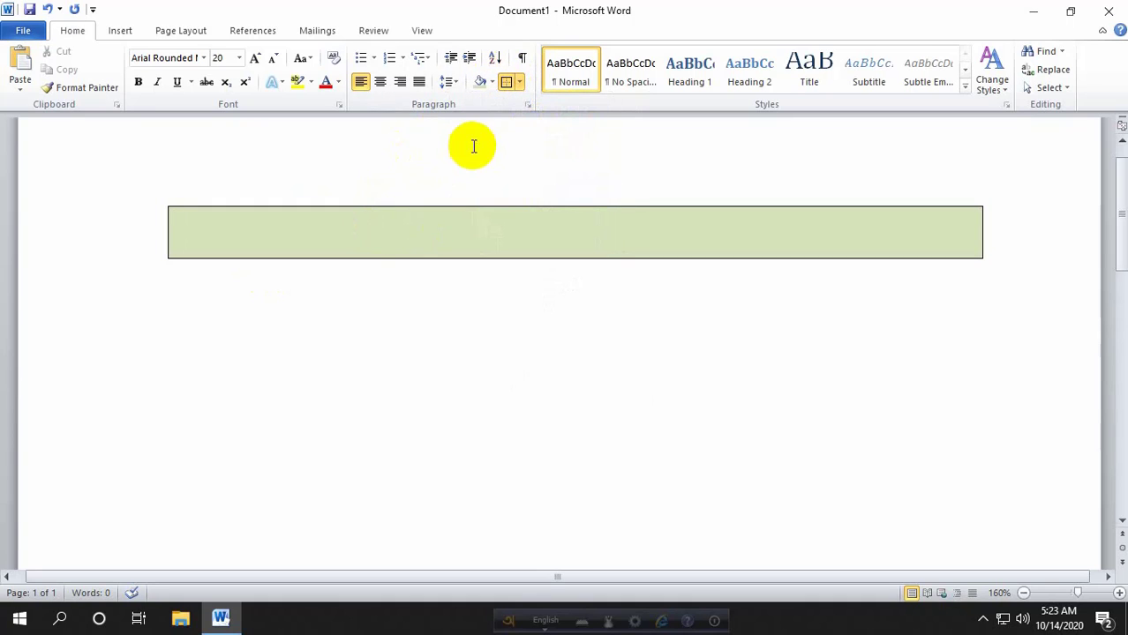
click(521, 82)
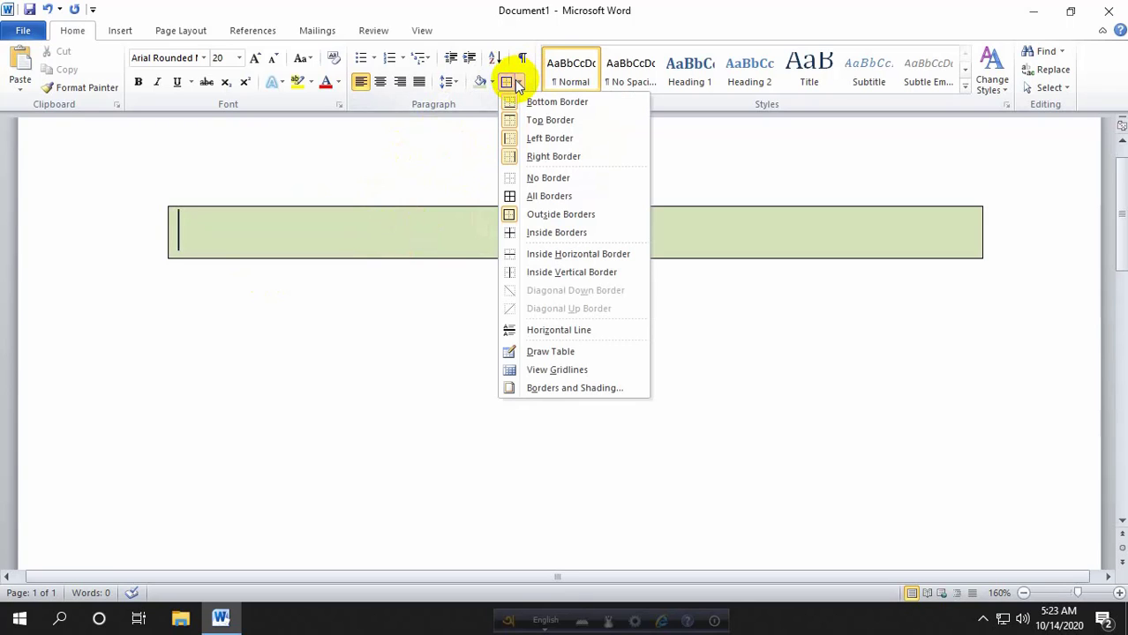
click(534, 179)
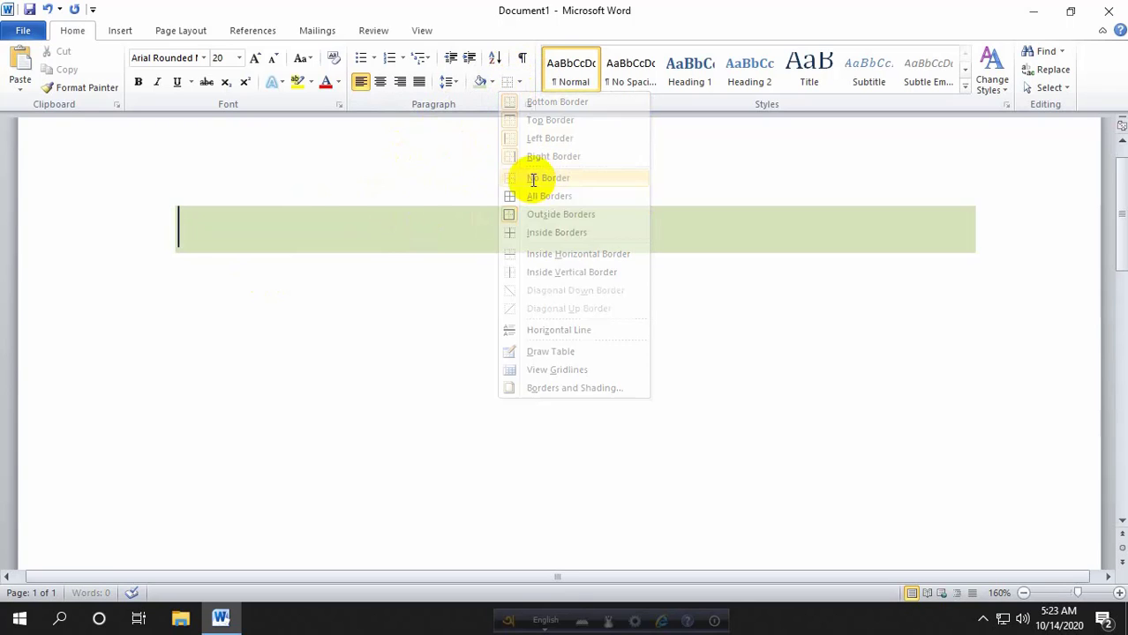
- Enter "Naogaon polytechnic institute, Naogaon" in the shaded paragraph and center the line
click(292, 358)
click(968, 235)
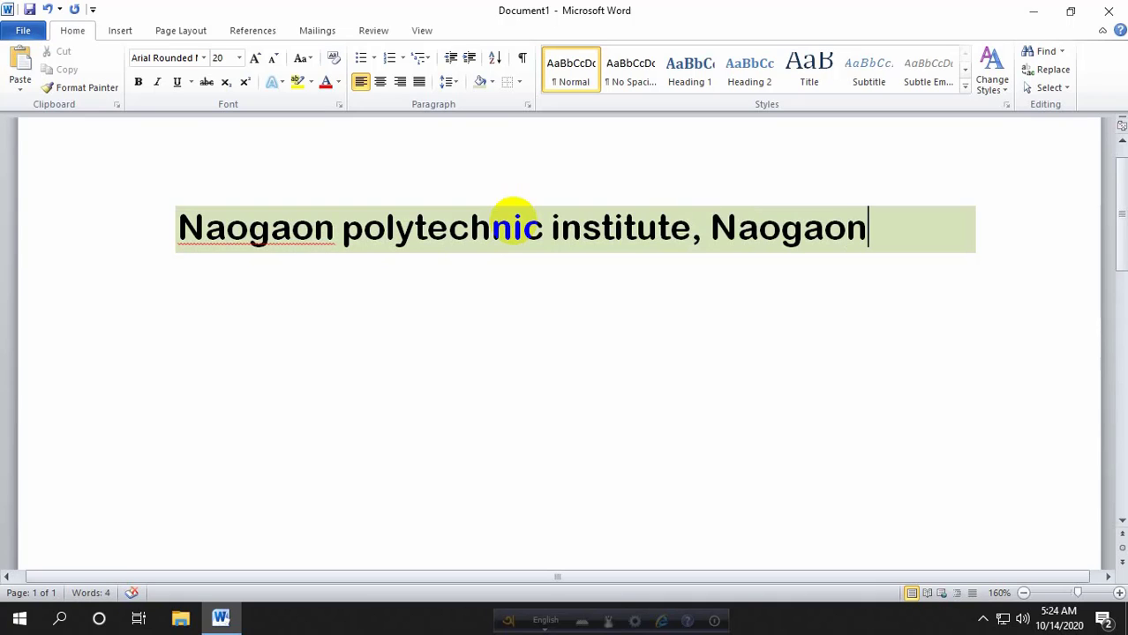
drag(874, 231, 218, 229)
key(ctrl+e)
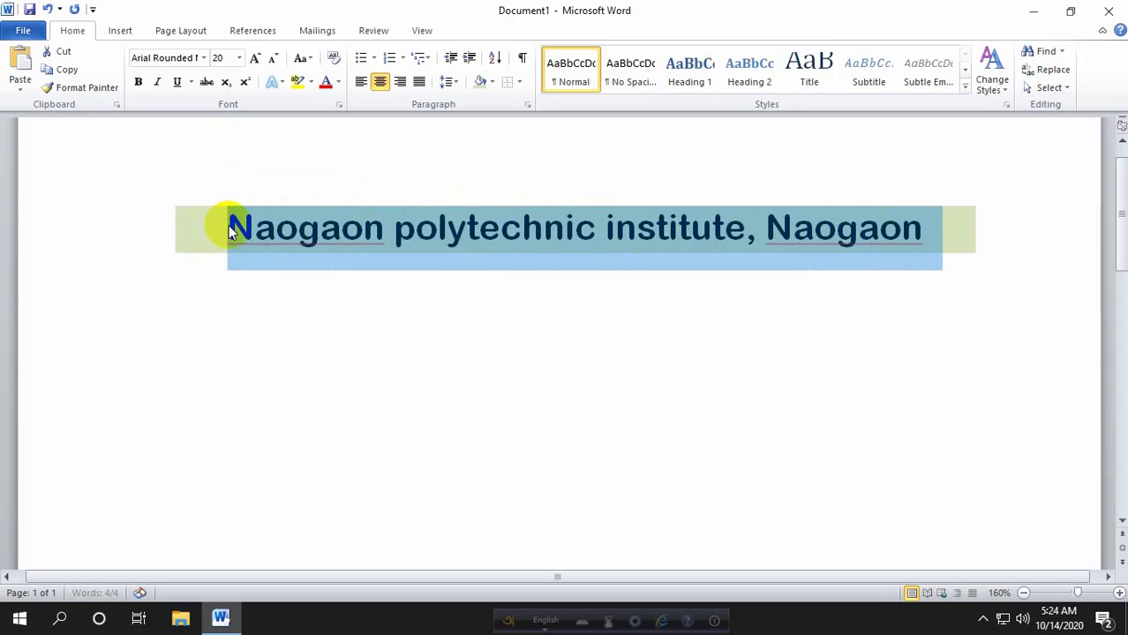
click(572, 237)
- Return the "Naogaon polytechnic institute, Naogaon" line to left alignment and delete the whole line
click(899, 232)
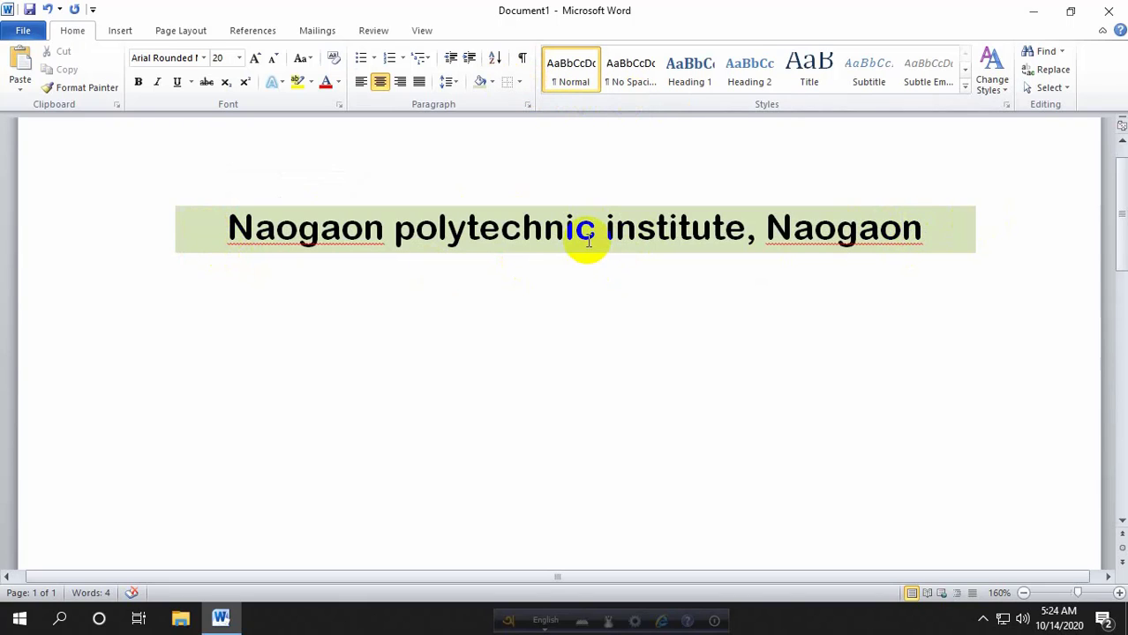
drag(900, 229, 934, 231)
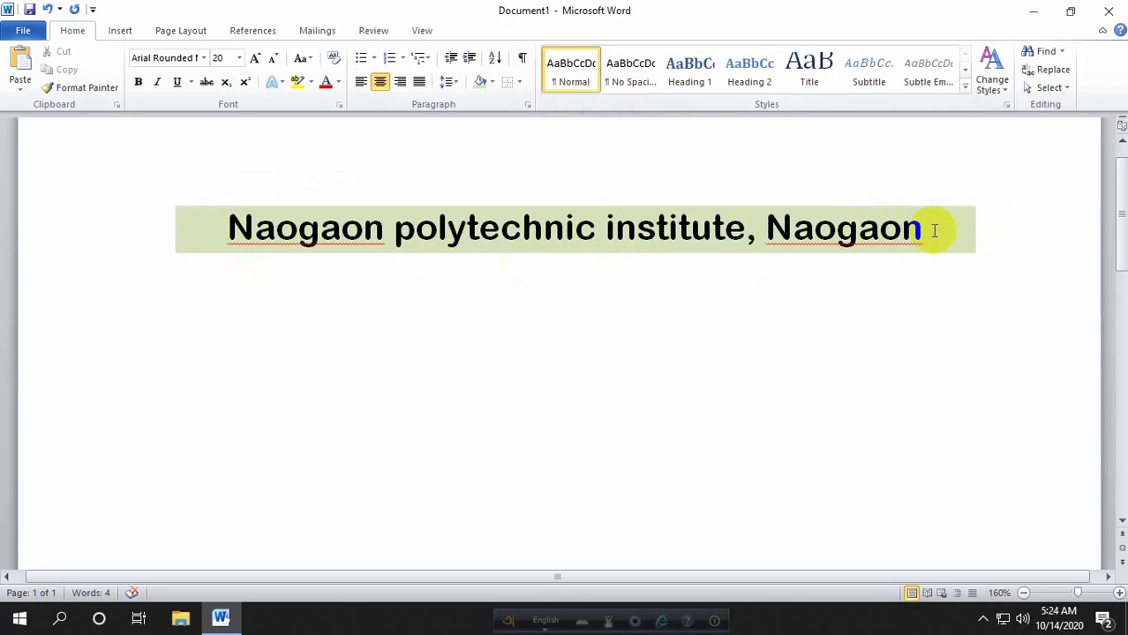
triple_click(524, 227)
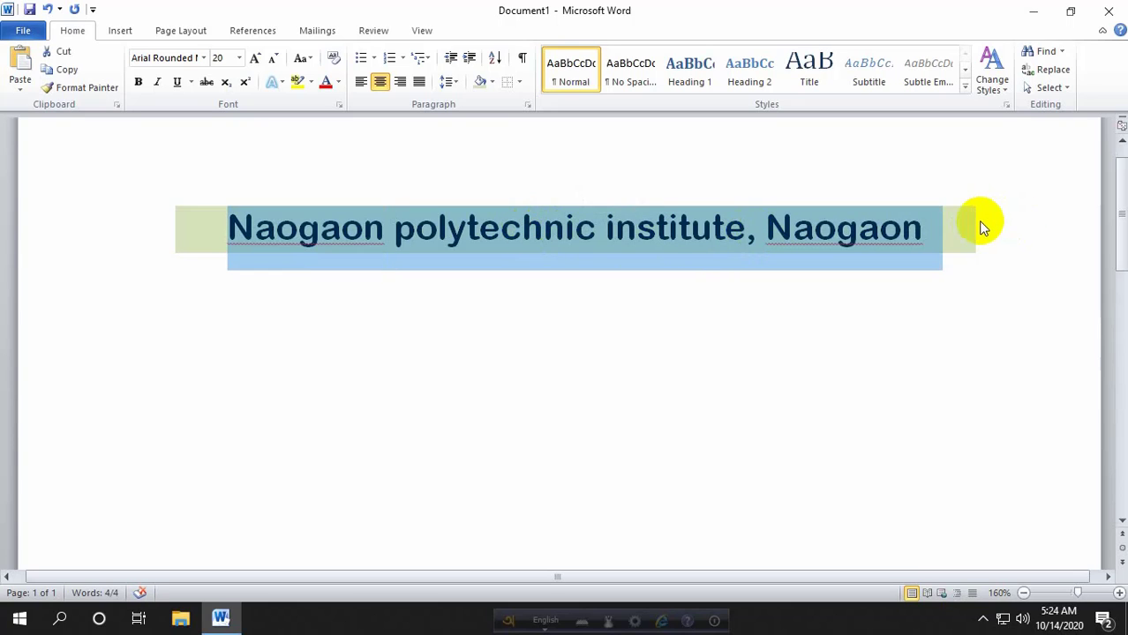
key(ctrl+l)
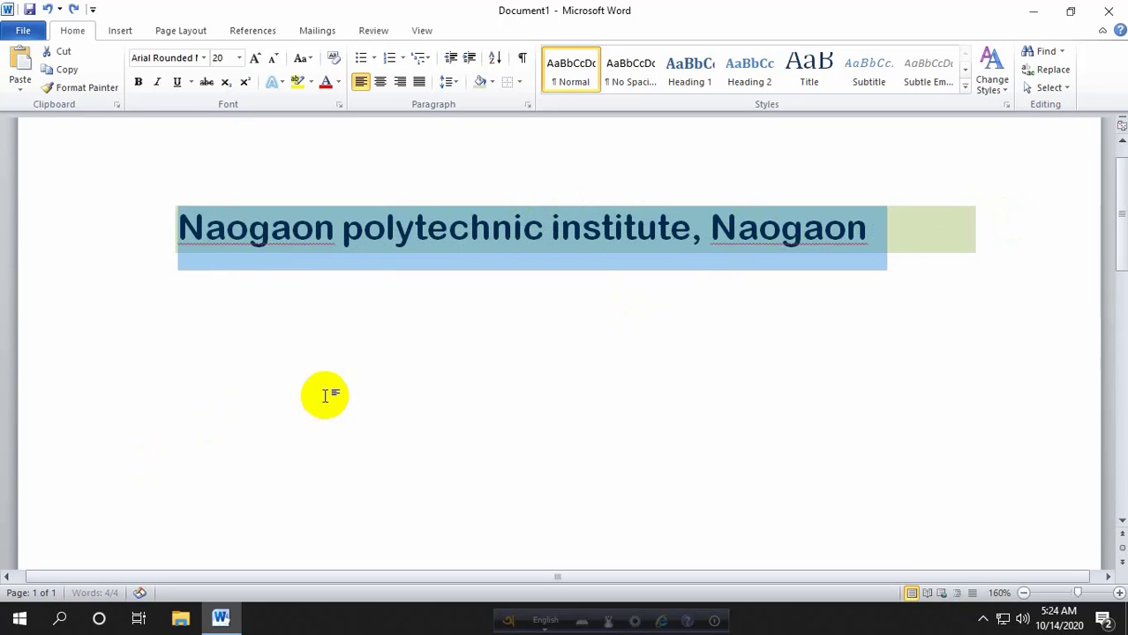
click(629, 277)
drag(885, 217, 189, 246)
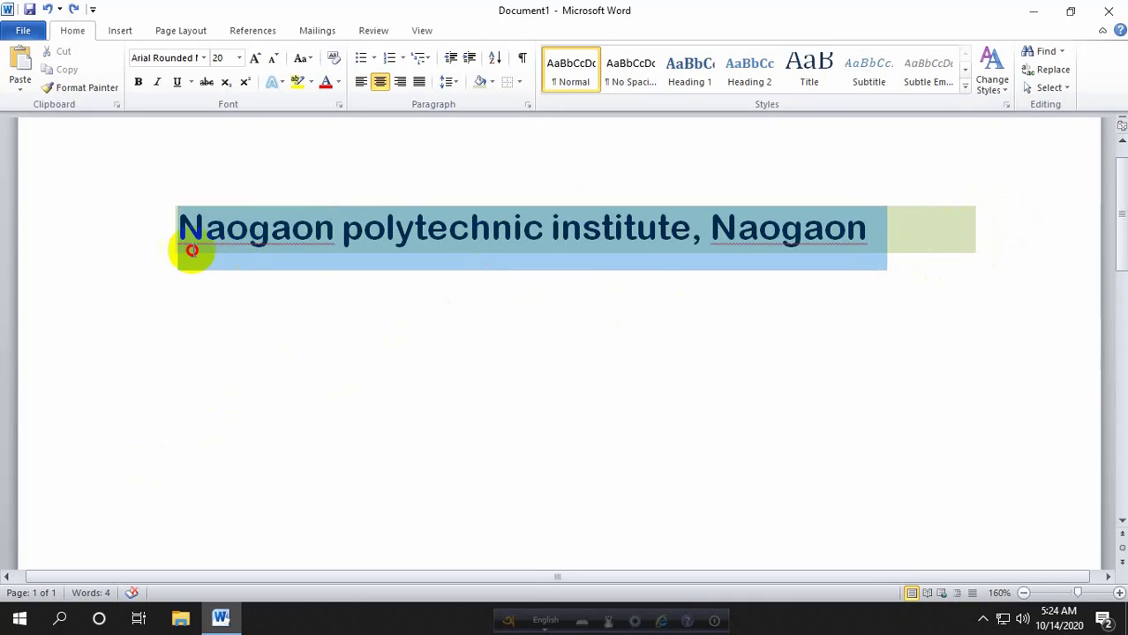
key(Delete)
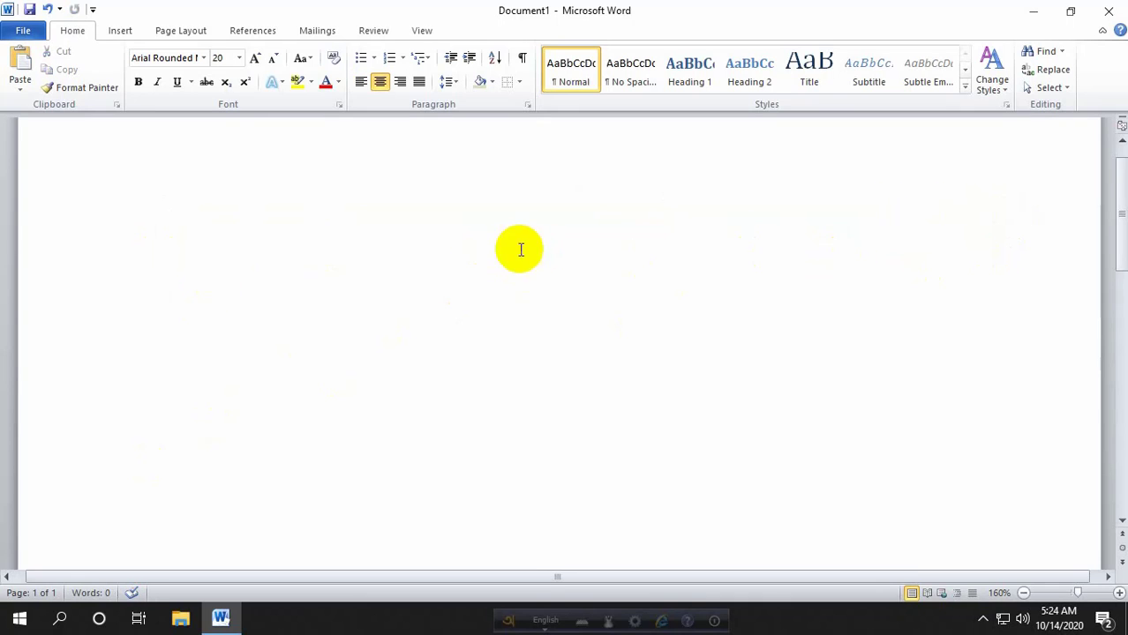
click(458, 81)
click(458, 81)
click(315, 62)
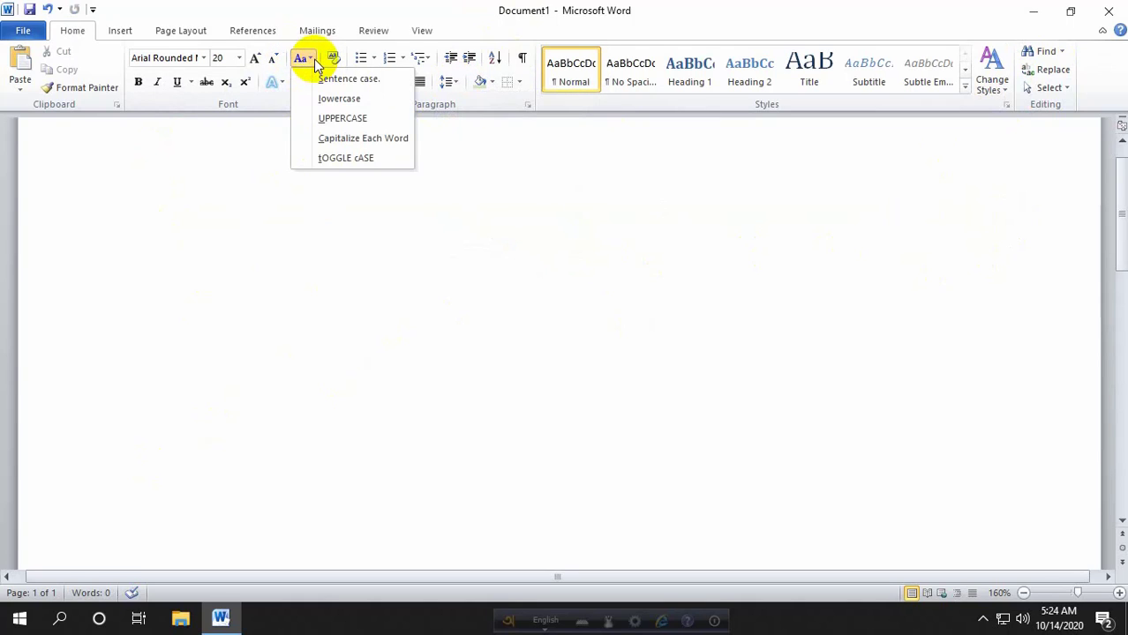
click(456, 291)
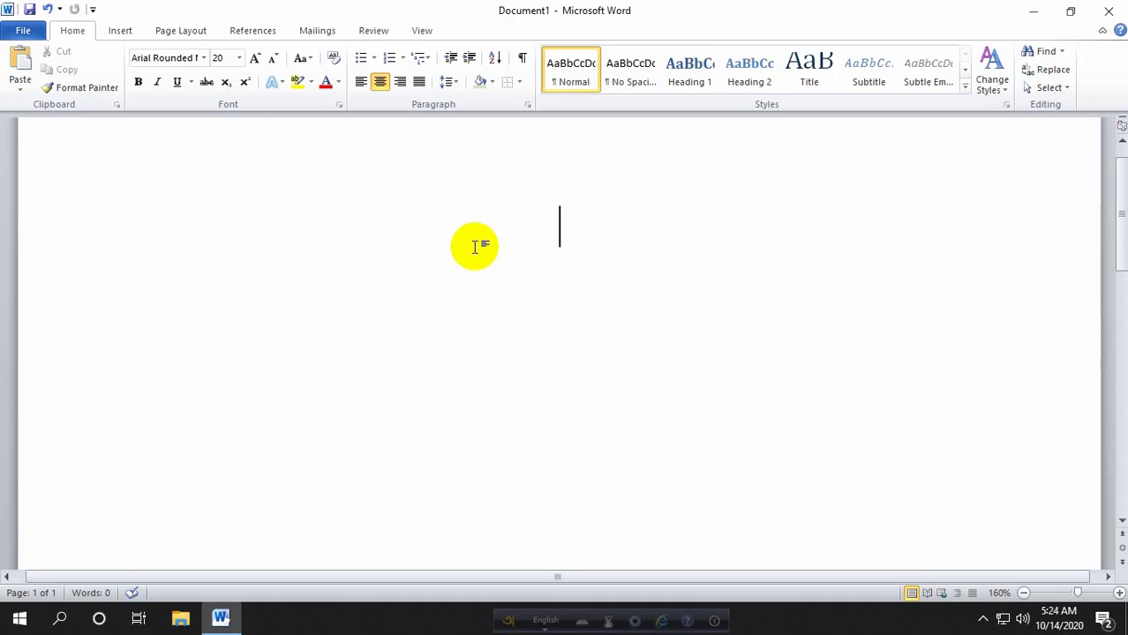
- Insert the line "Dhaka Medical Collage, Dhaka" in the empty document and remove its numbering
text(Dhaka Medical Collage, Dhaka)
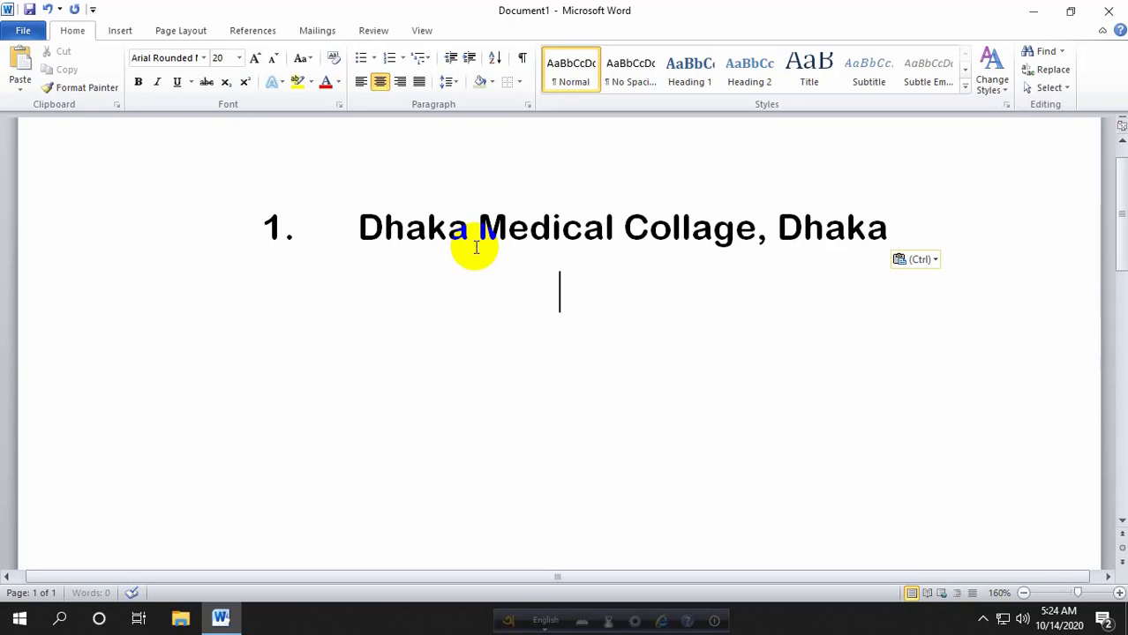
drag(890, 228, 139, 234)
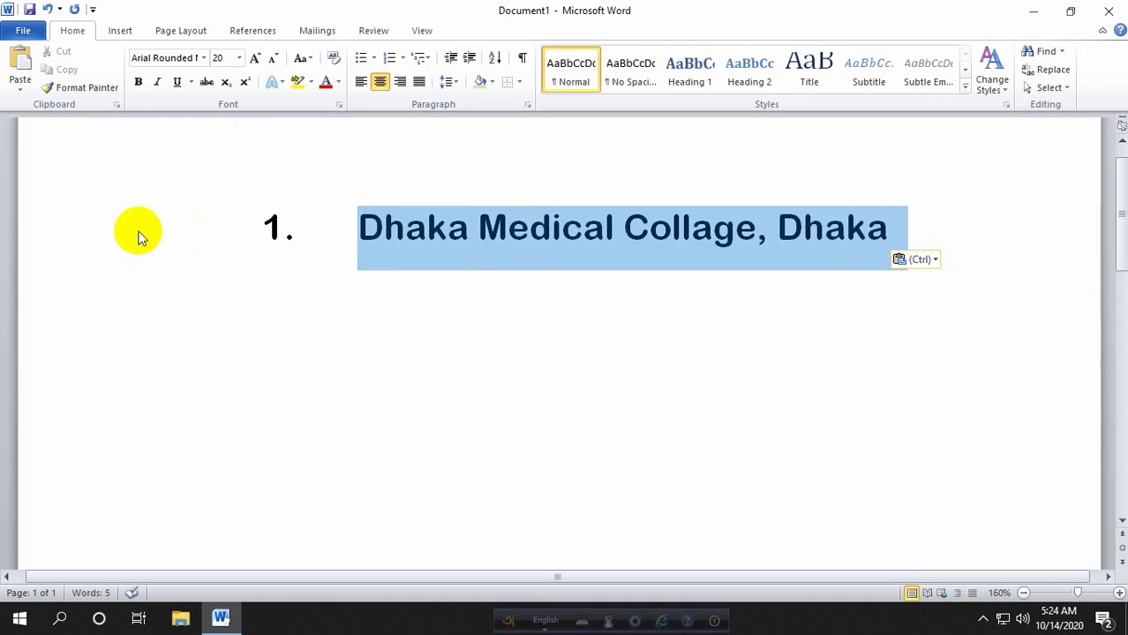
click(403, 58)
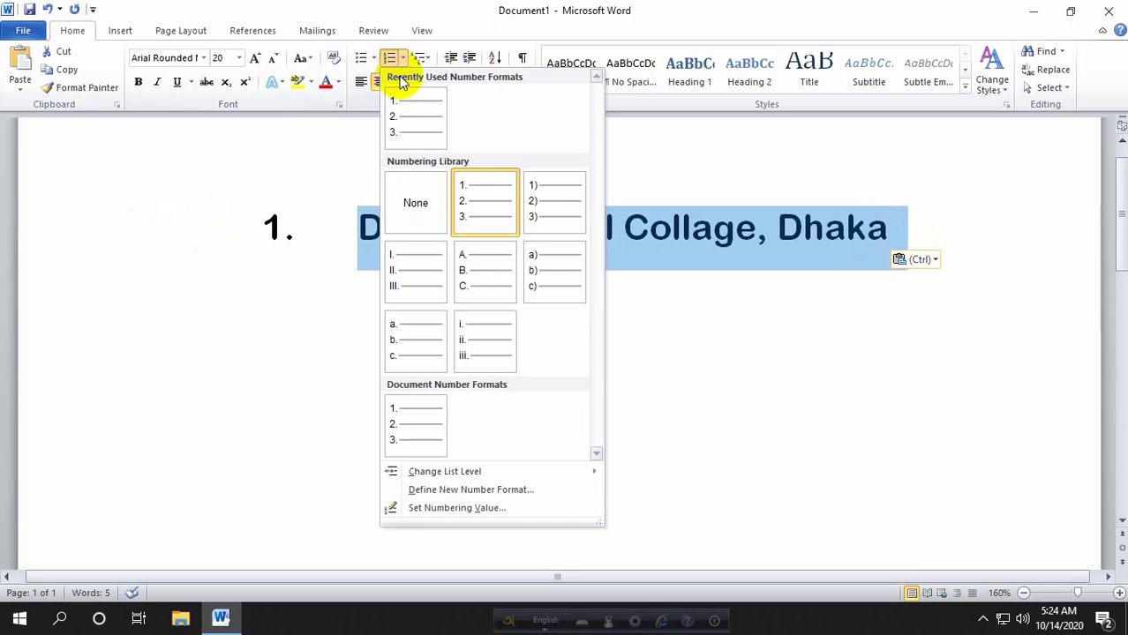
click(436, 181)
- Change the case of the "Dhaka Medical Collage, Dhaka" line to lowercase
click(850, 225)
drag(850, 225, 78, 227)
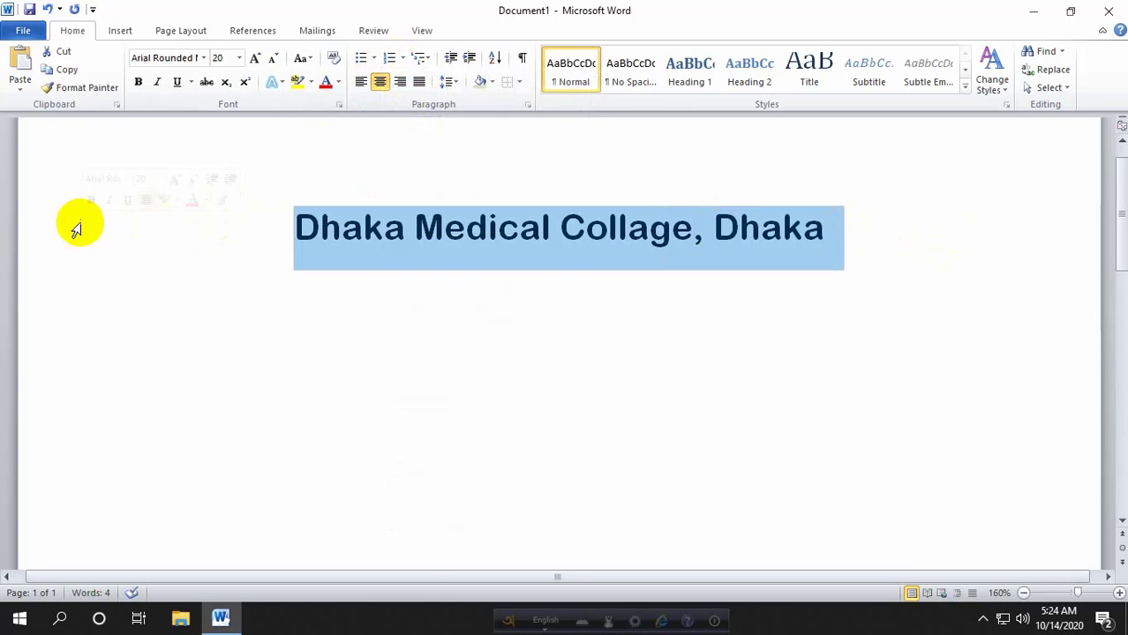
click(307, 60)
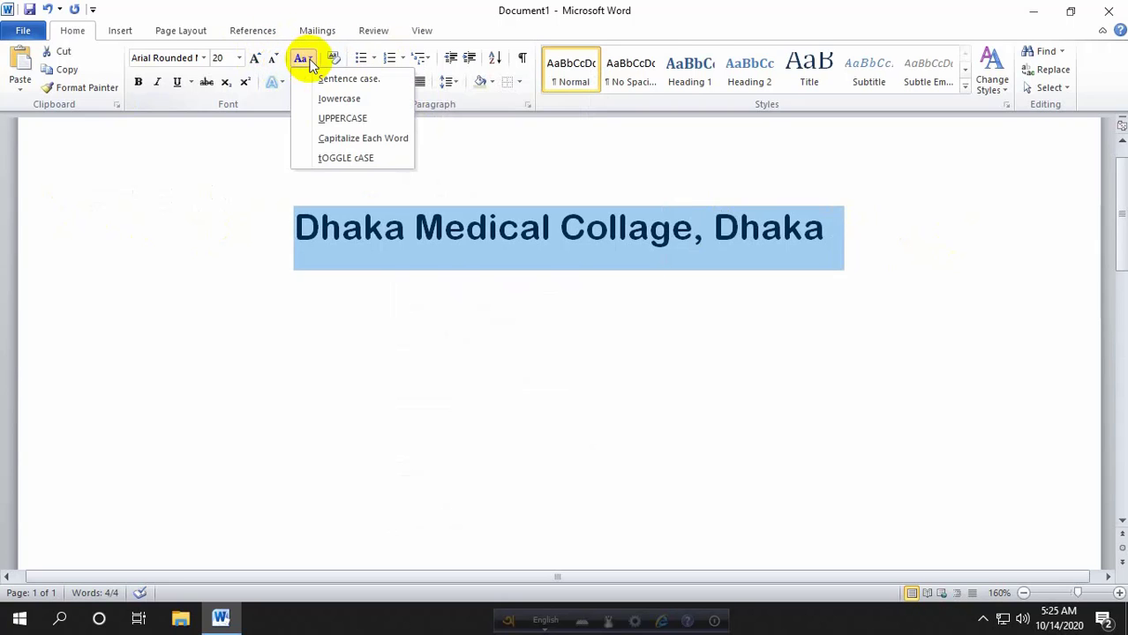
click(330, 99)
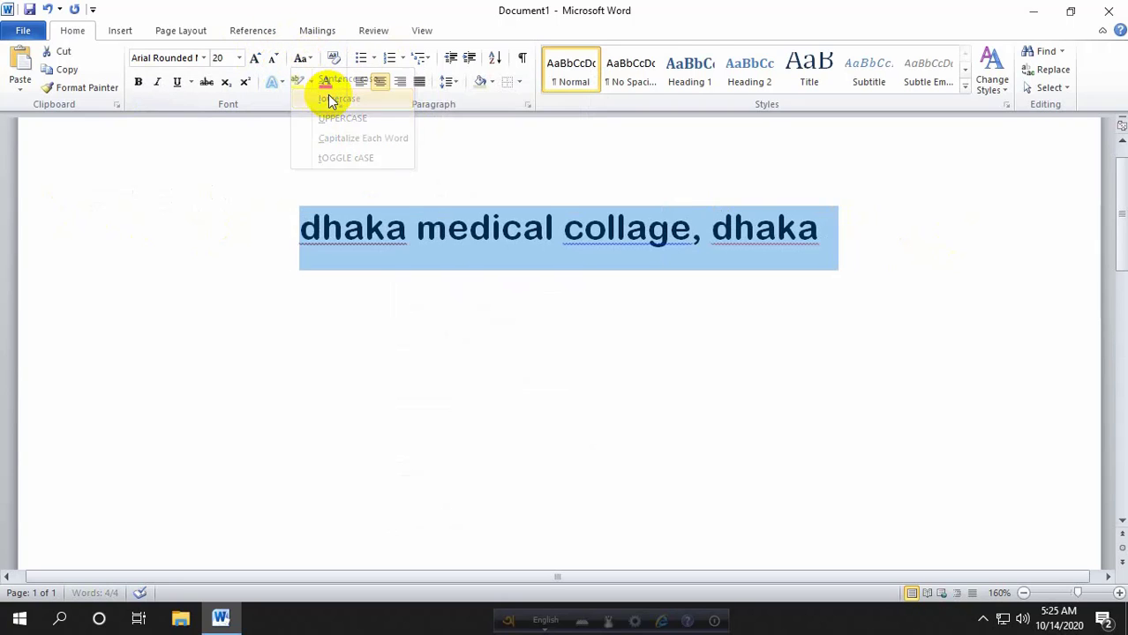
click(411, 235)
- Restore the capital letter at the start of each word in the line
drag(301, 226, 969, 232)
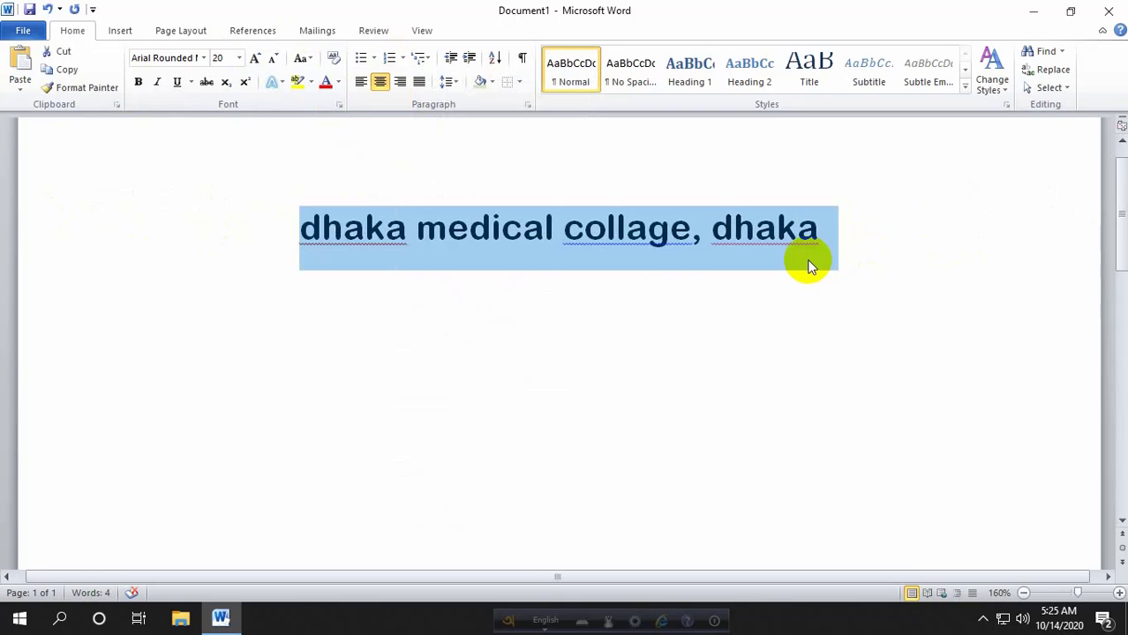
click(818, 227)
drag(818, 227, 163, 232)
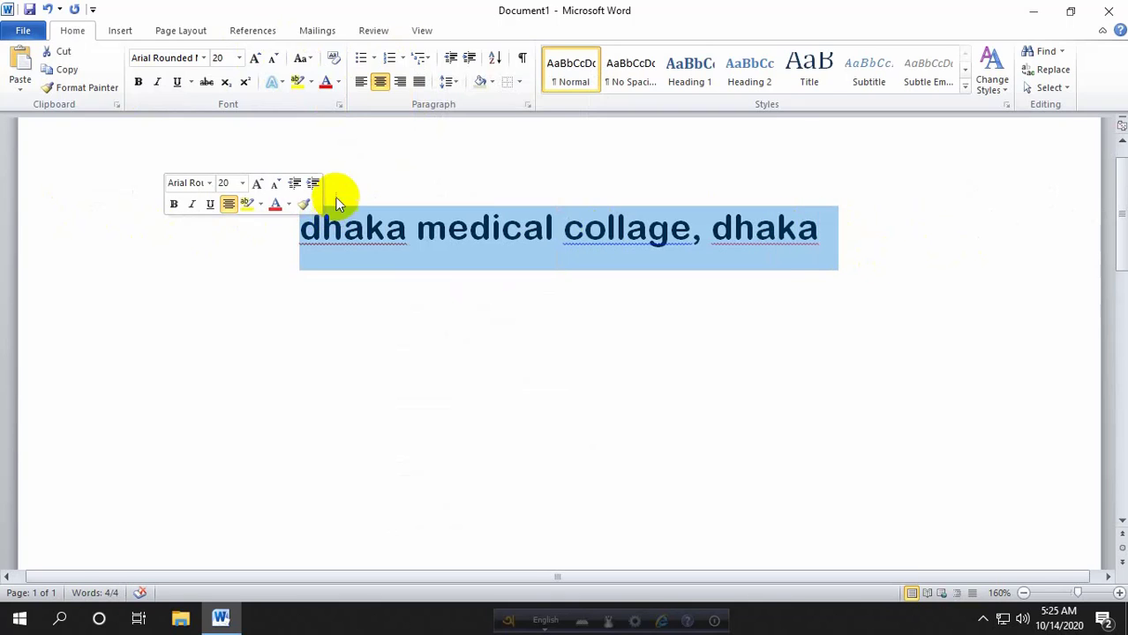
key(shift+F3)
click(373, 231)
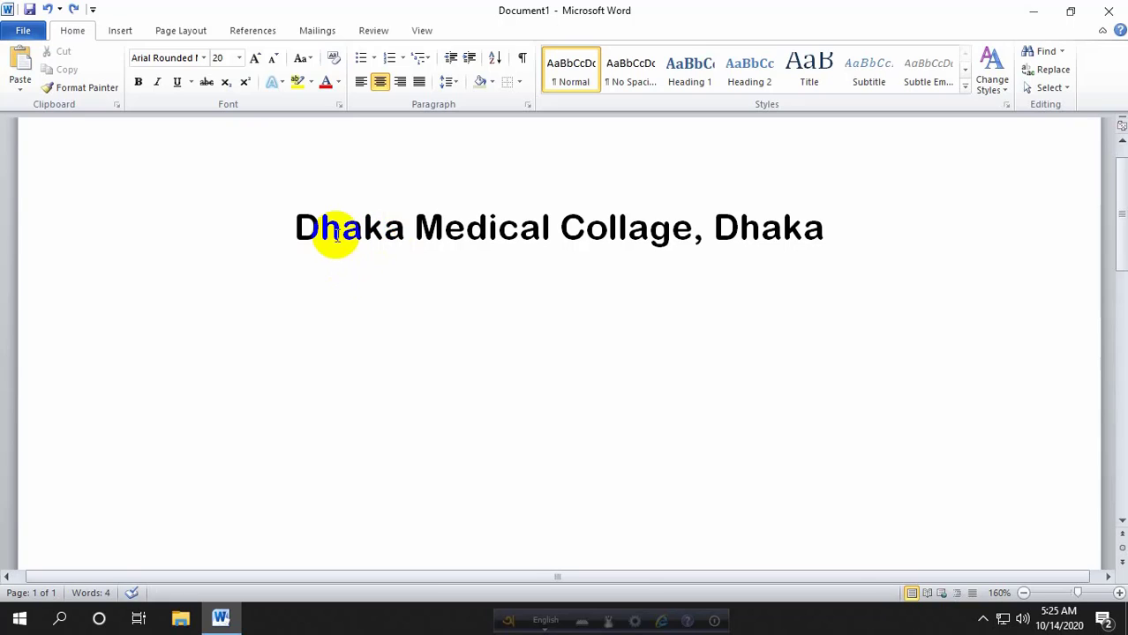
click(792, 227)
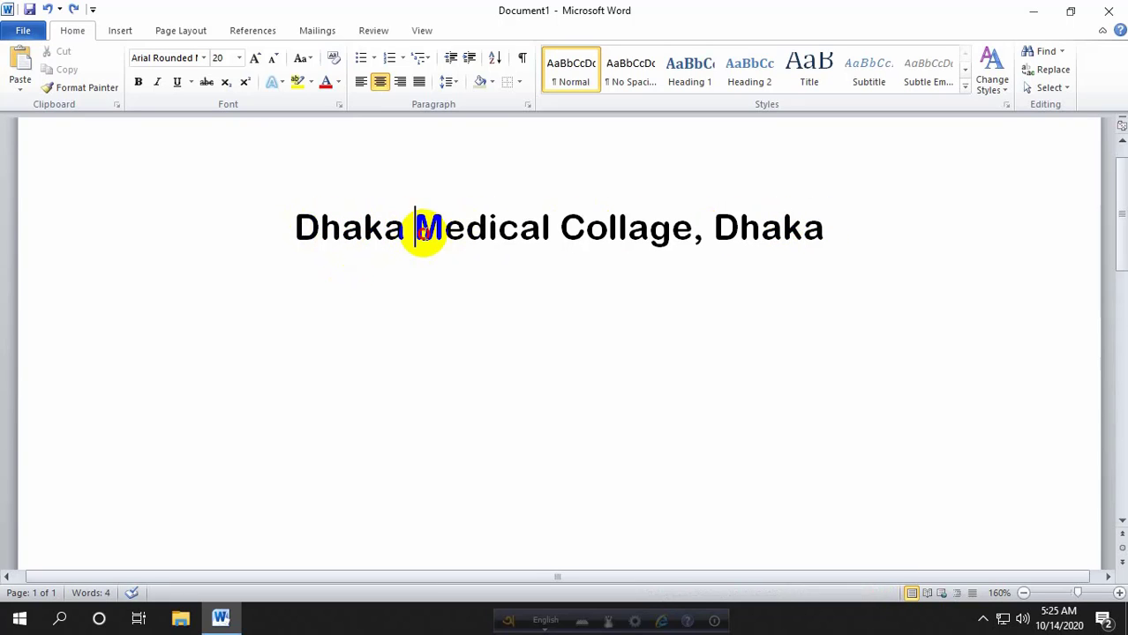
drag(416, 227, 541, 219)
click(469, 227)
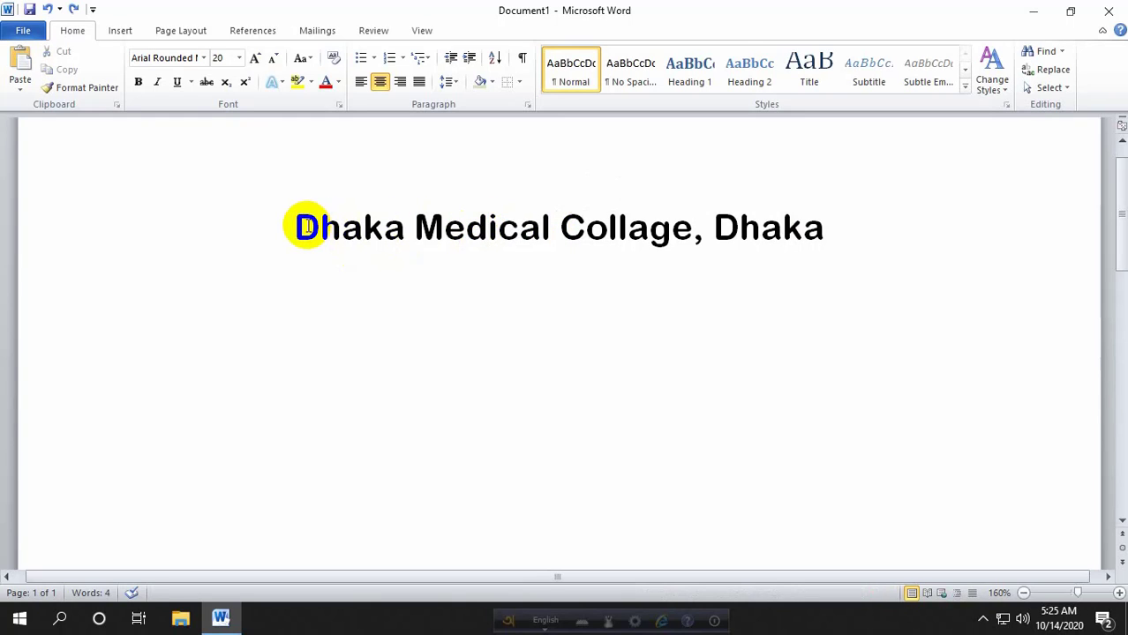
click(343, 227)
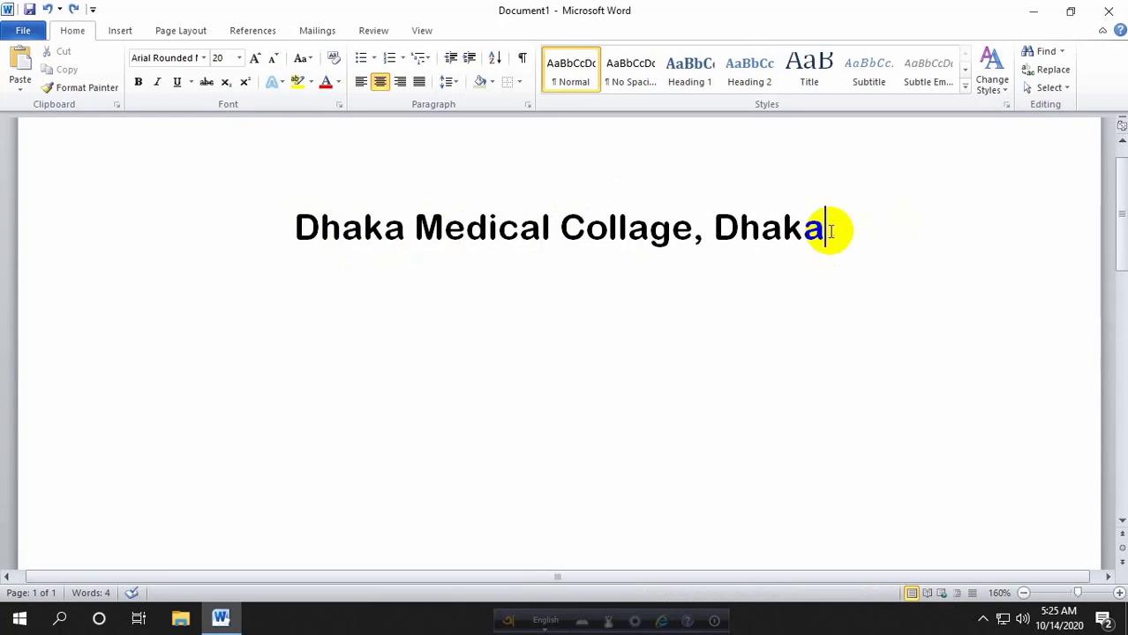
- Convert the whole "Dhaka Medical Collage, Dhaka" line to lowercase
drag(823, 228, 264, 231)
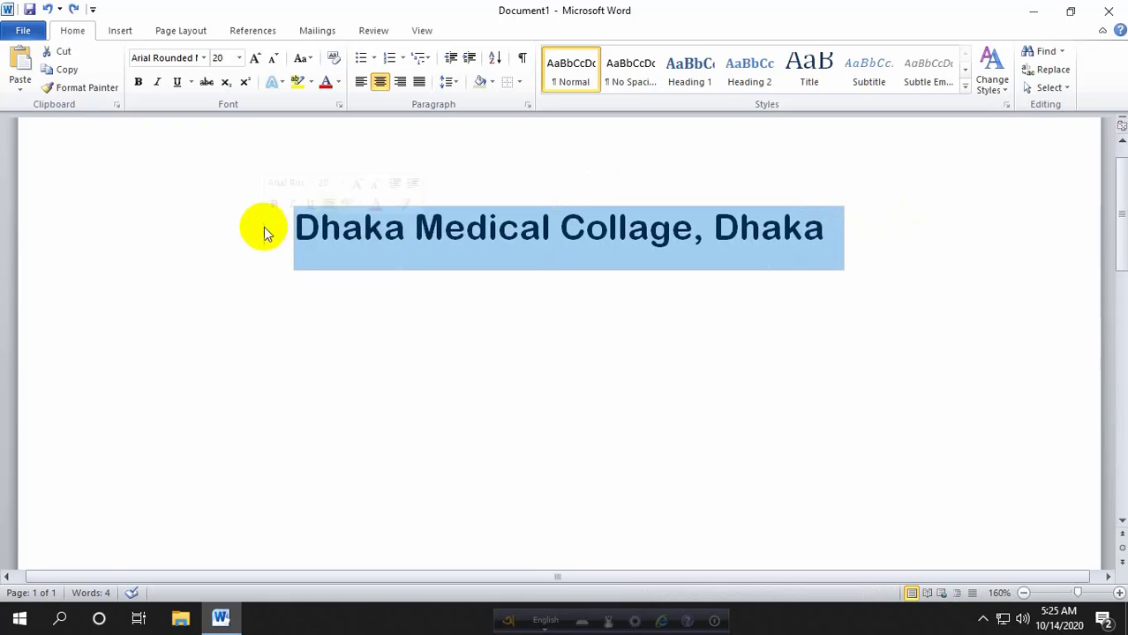
click(311, 62)
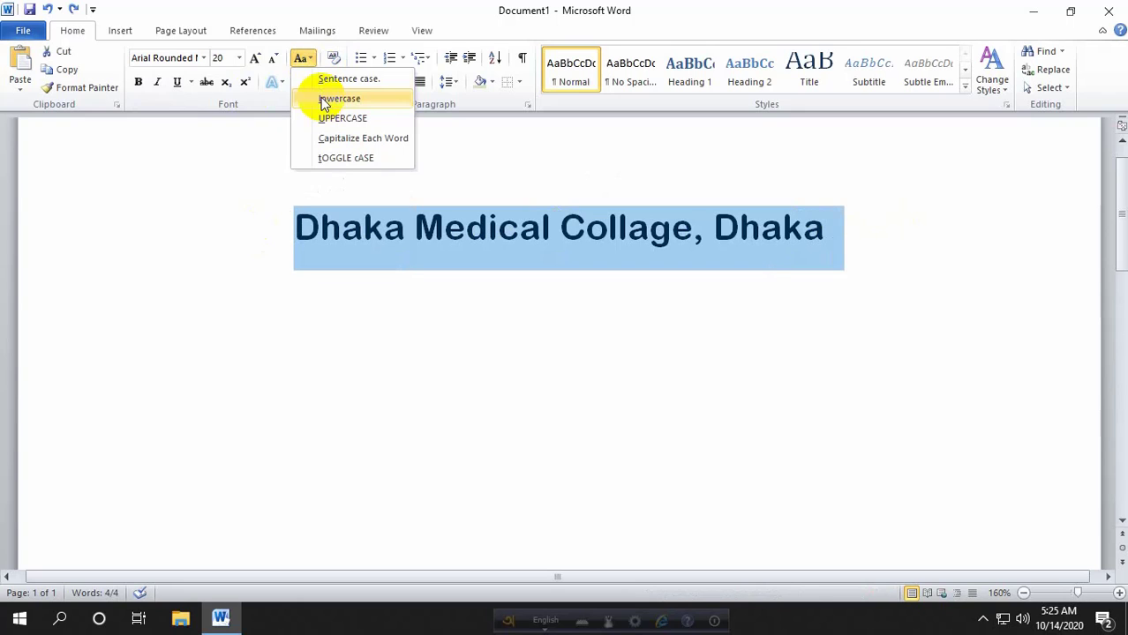
click(324, 101)
click(816, 229)
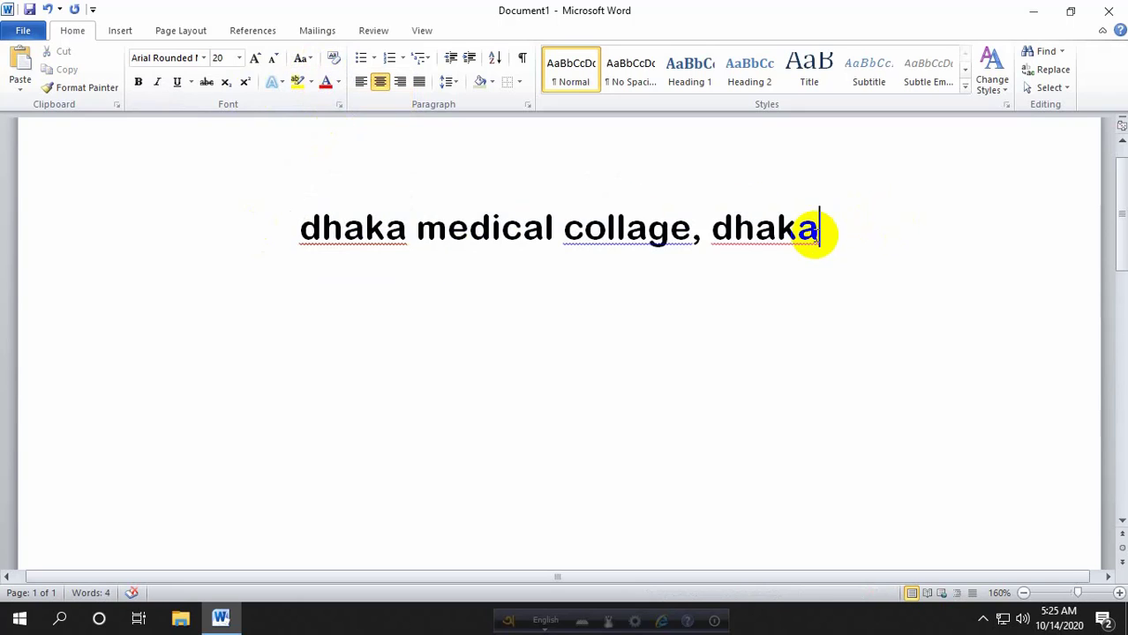
- Convert the whole "dhaka medical collage, dhaka" line to uppercase
drag(816, 230, 156, 219)
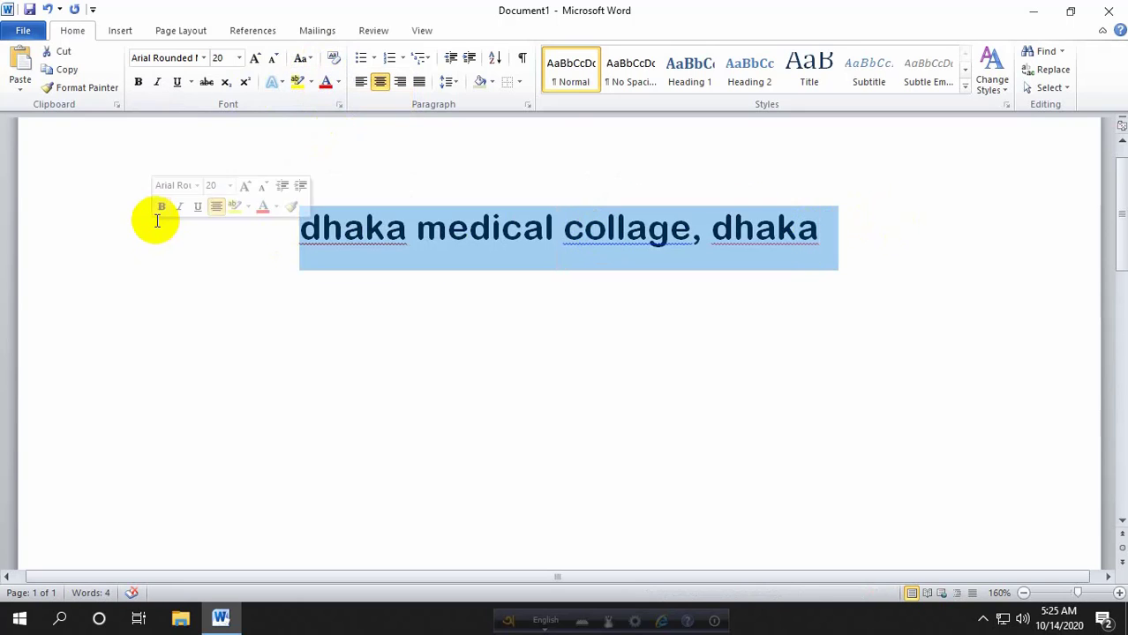
click(304, 60)
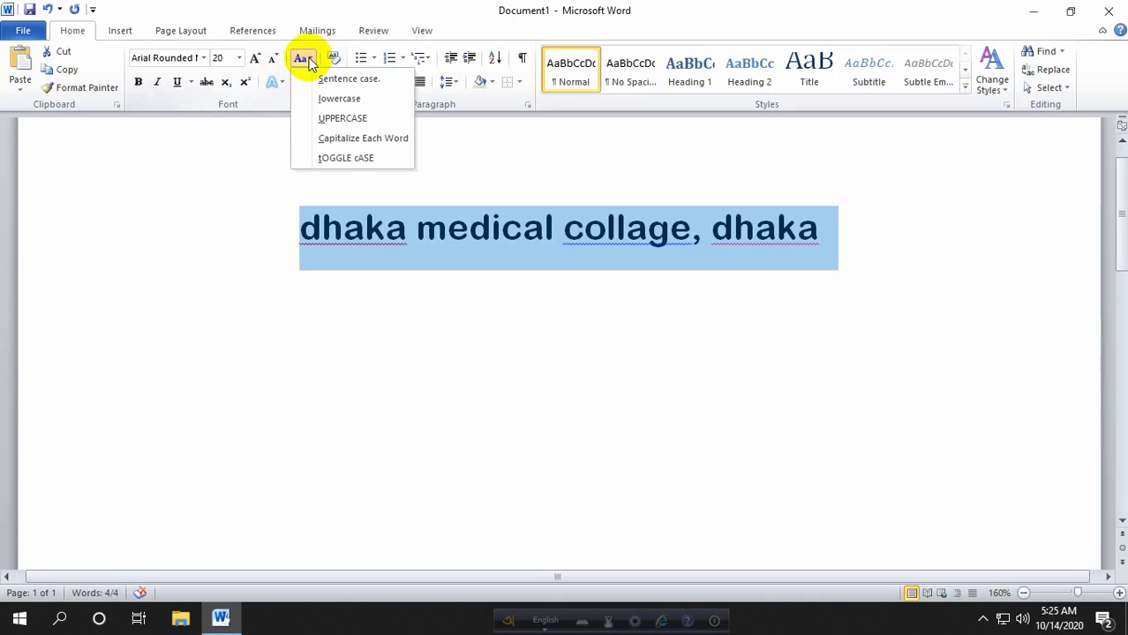
click(327, 121)
click(344, 226)
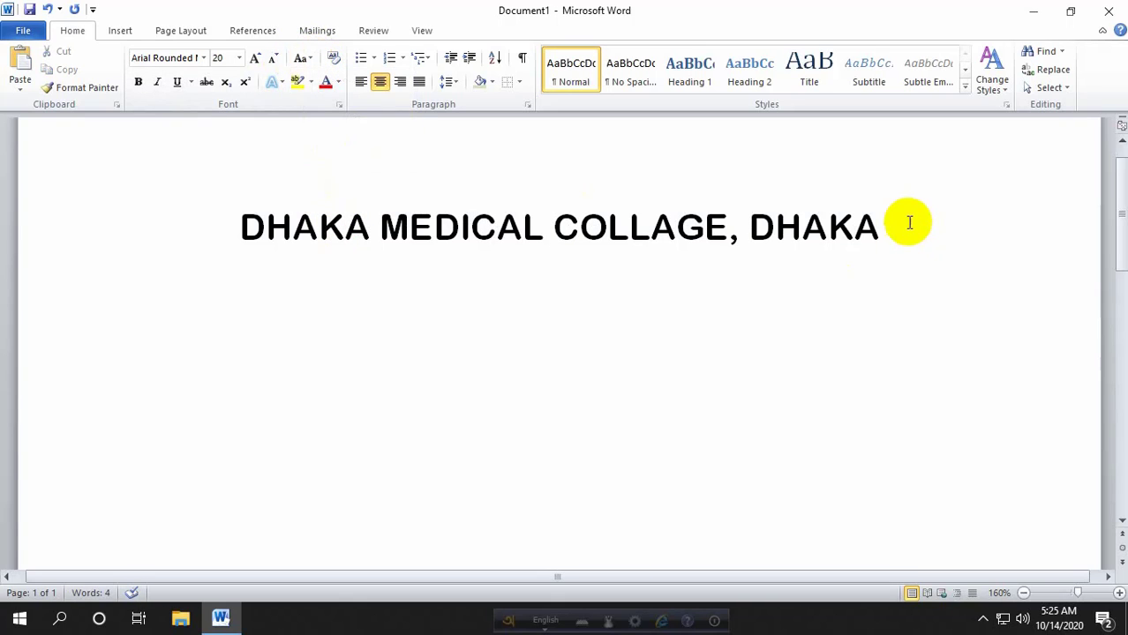
- Change the case of the uppercase Dhaka Medical Collage line to Capitalize Each Word
drag(904, 222, 234, 222)
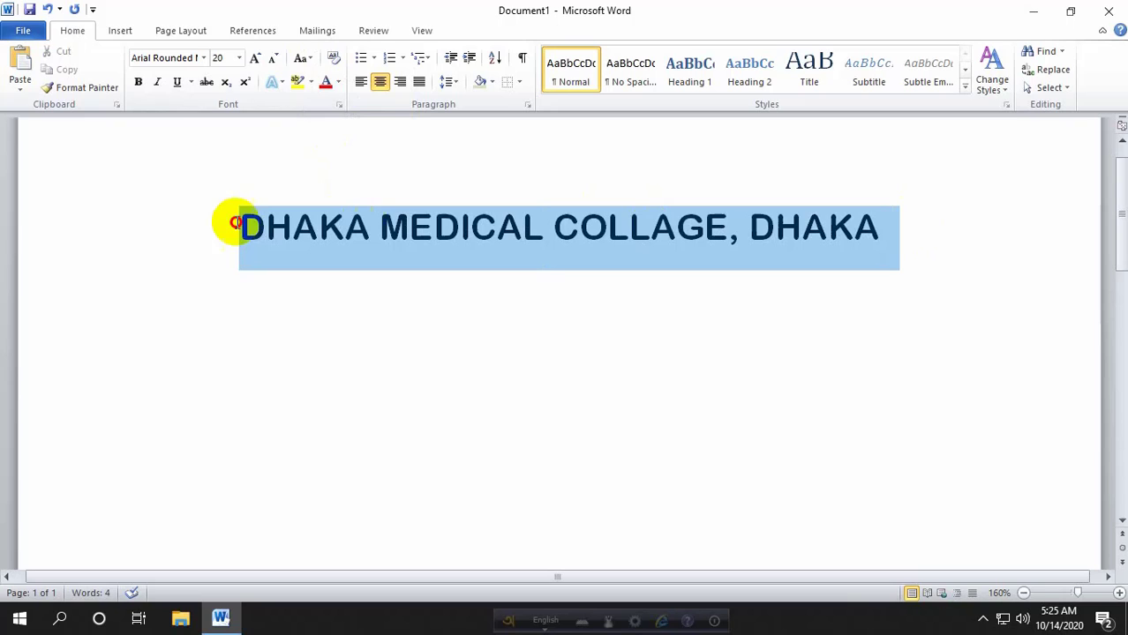
click(311, 60)
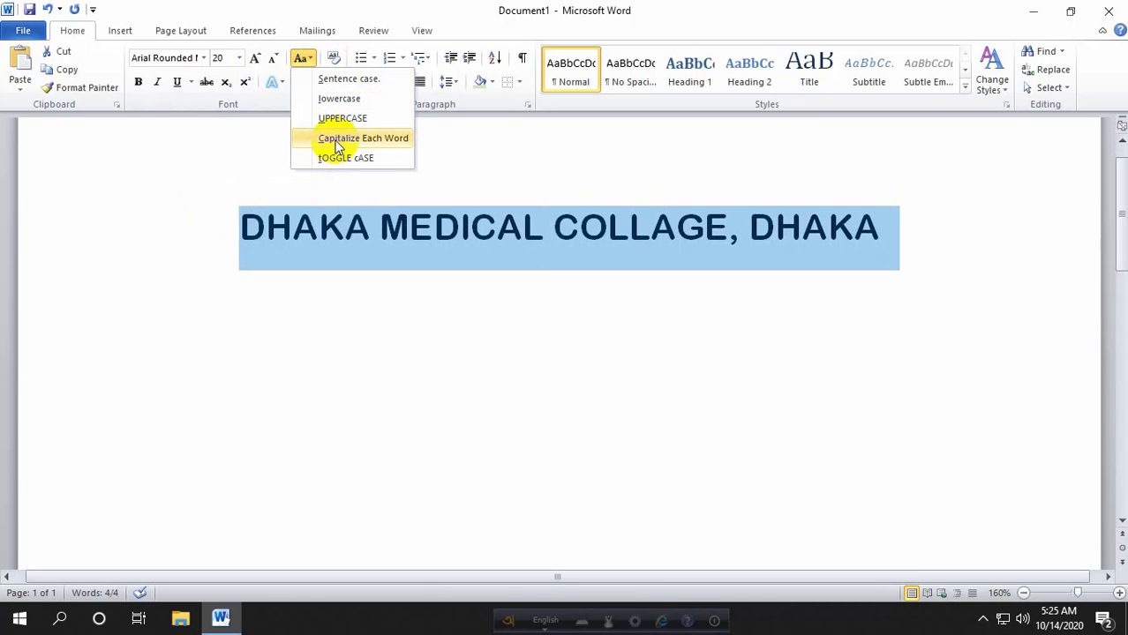
click(368, 141)
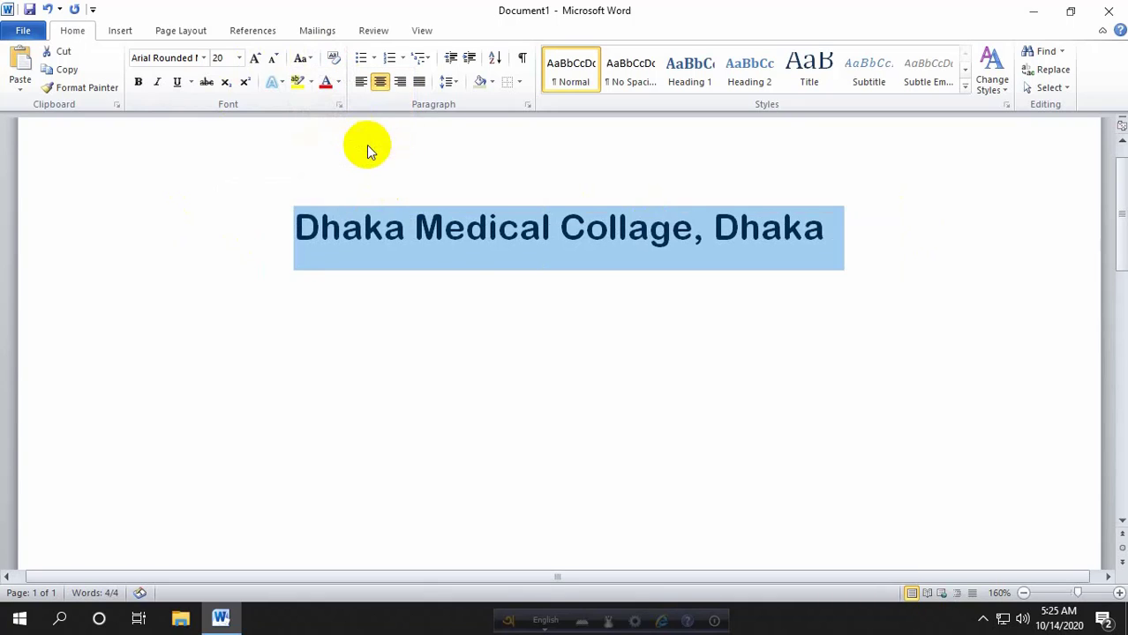
click(457, 236)
click(316, 226)
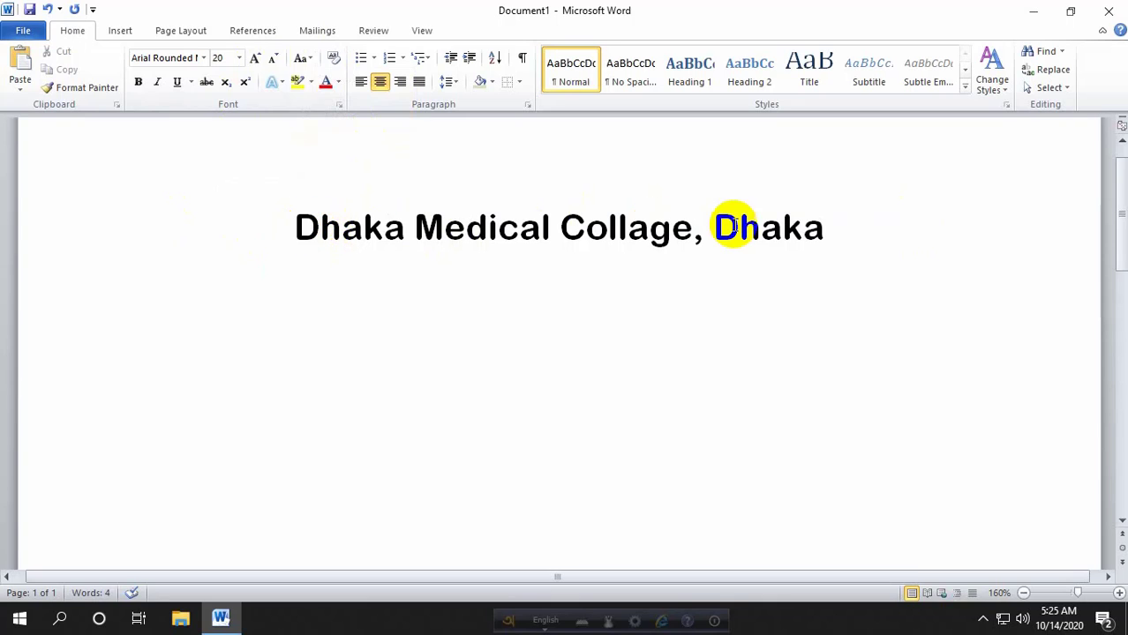
- Apply toggle case to the whole "Dhaka Medical Collage, Dhaka" line
drag(824, 227, 300, 225)
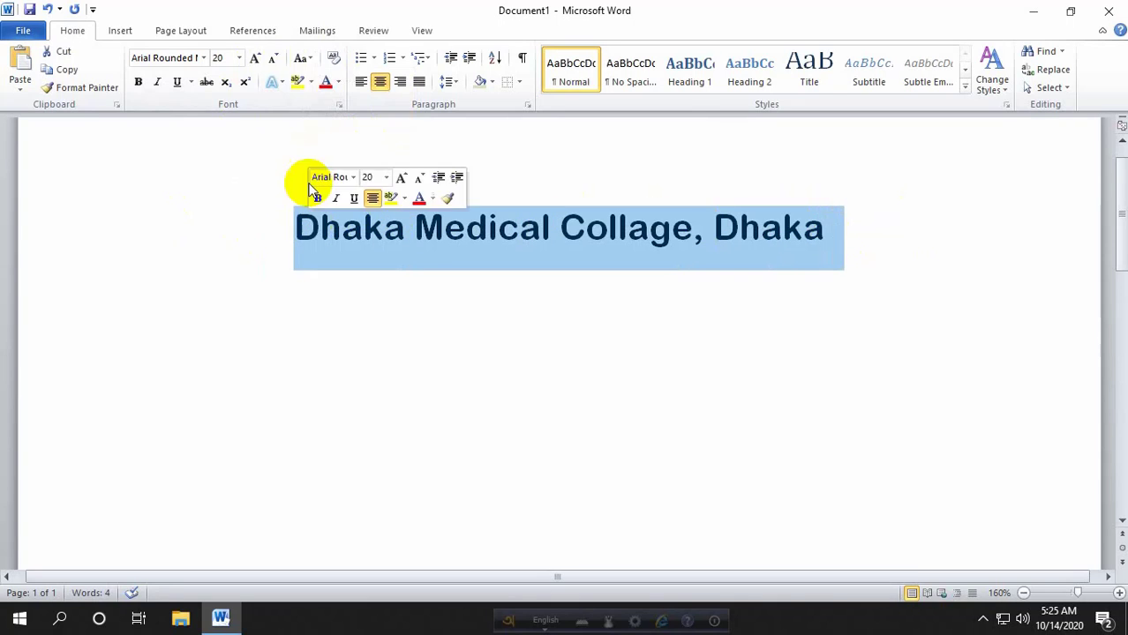
click(313, 58)
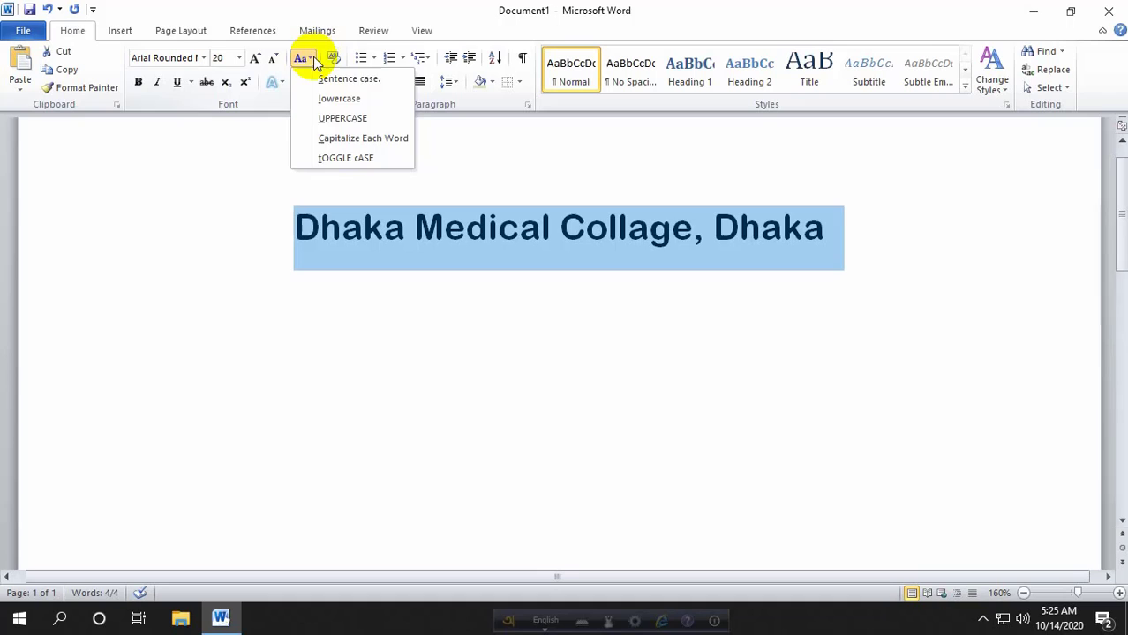
click(330, 157)
click(325, 225)
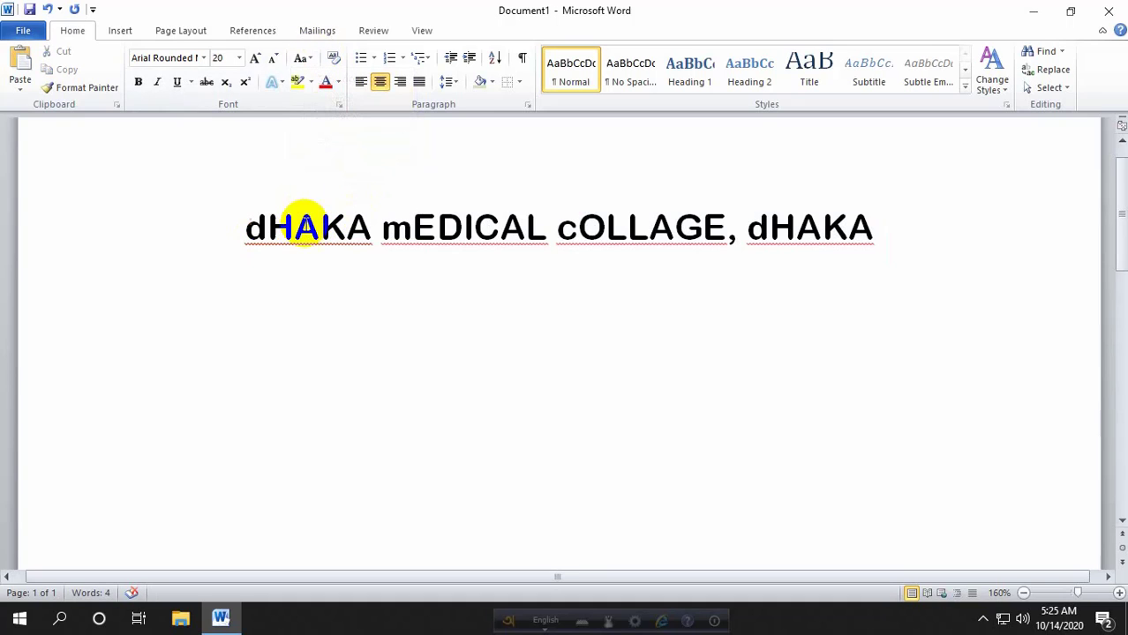
drag(750, 227, 466, 226)
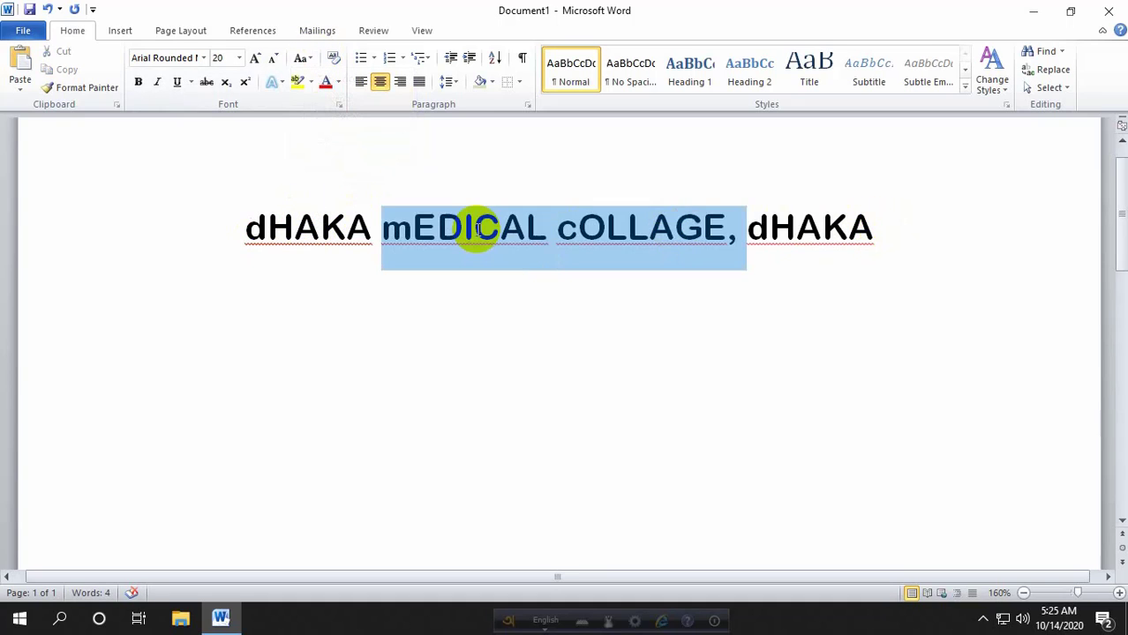
click(267, 228)
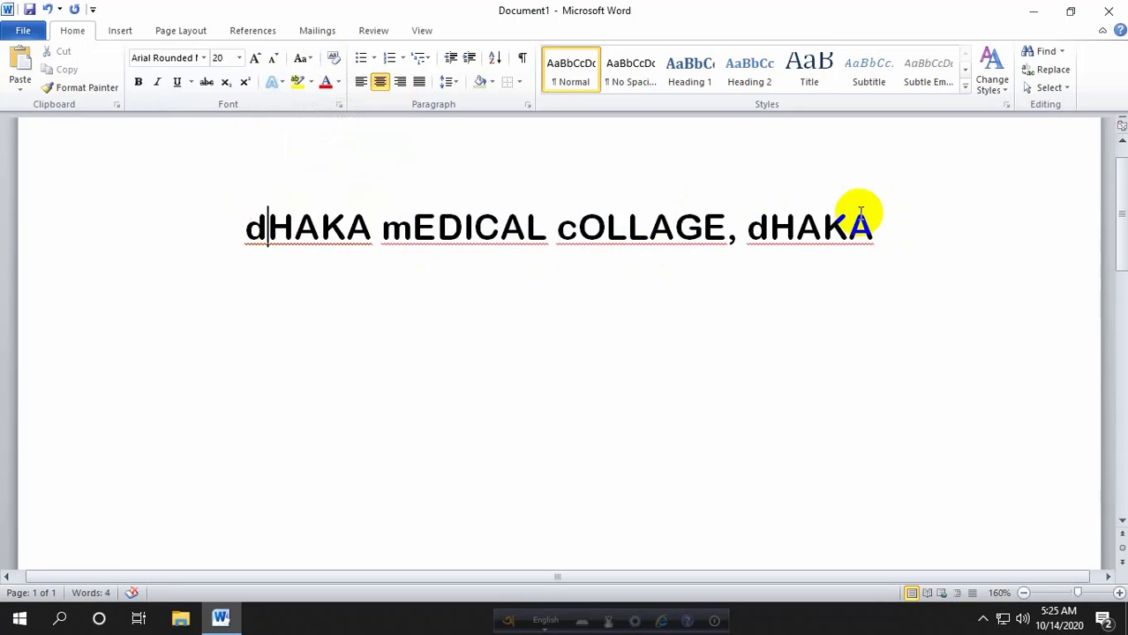
drag(860, 213, 712, 226)
click(719, 227)
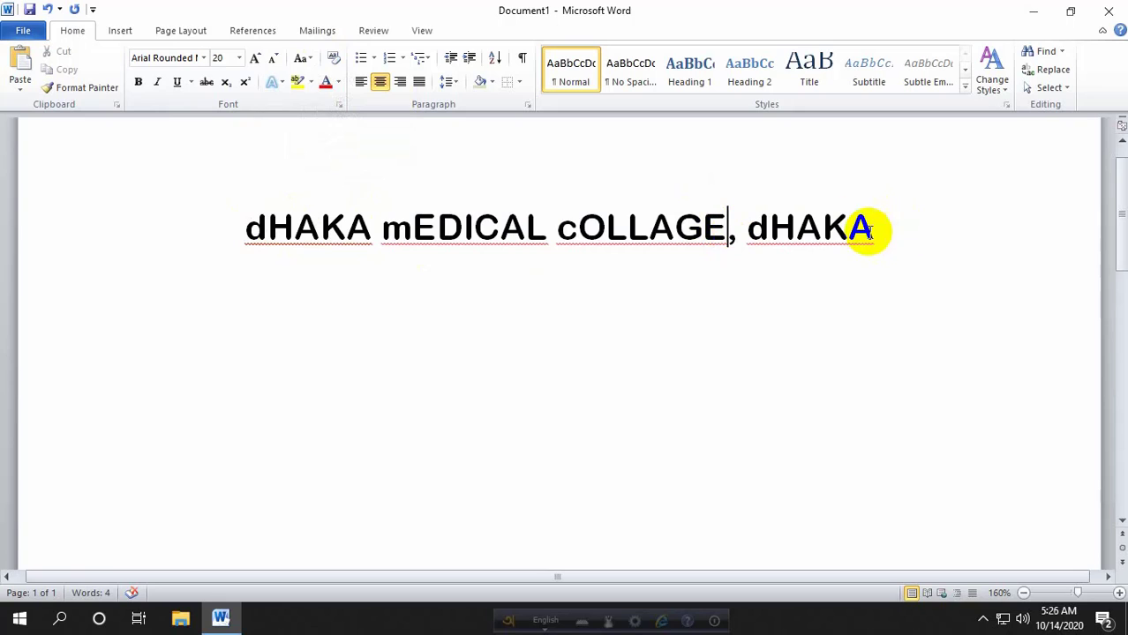
drag(729, 227, 326, 234)
key(ctrl+a)
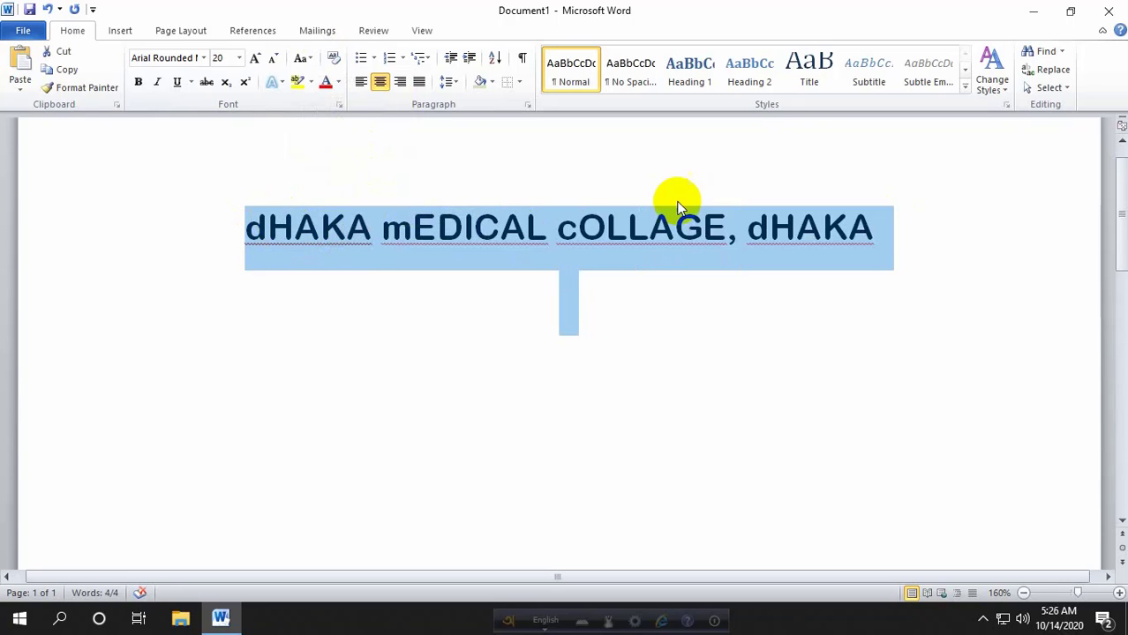
click(927, 230)
- Change the "dHAKA mEDICAL cOLLAGE, dHAKA" line to sentence case
drag(881, 227, 287, 231)
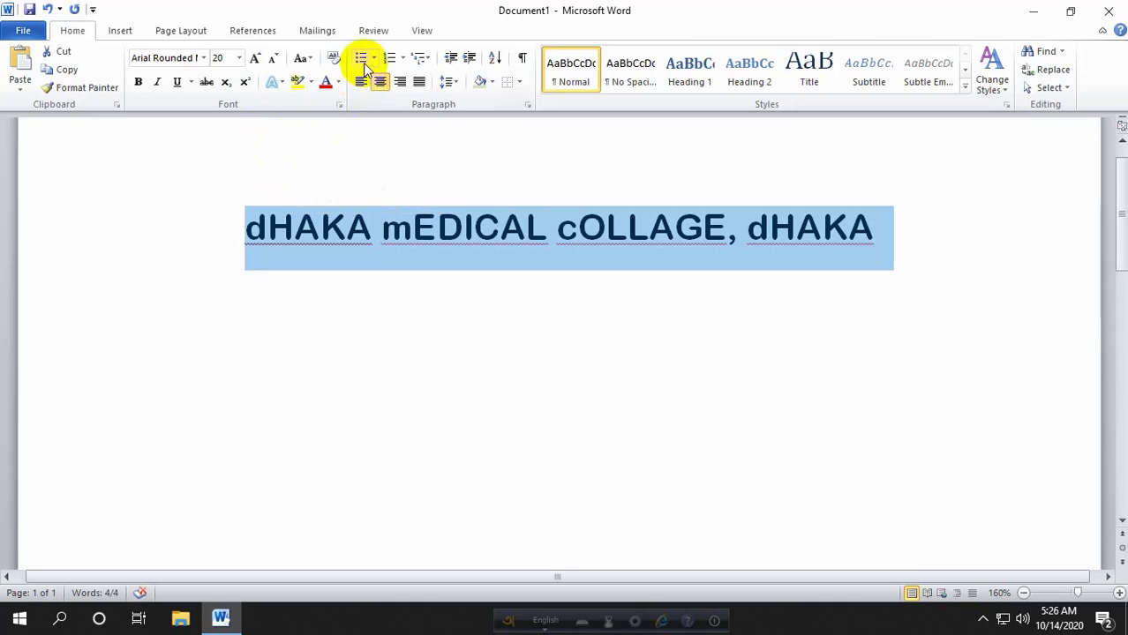
click(301, 58)
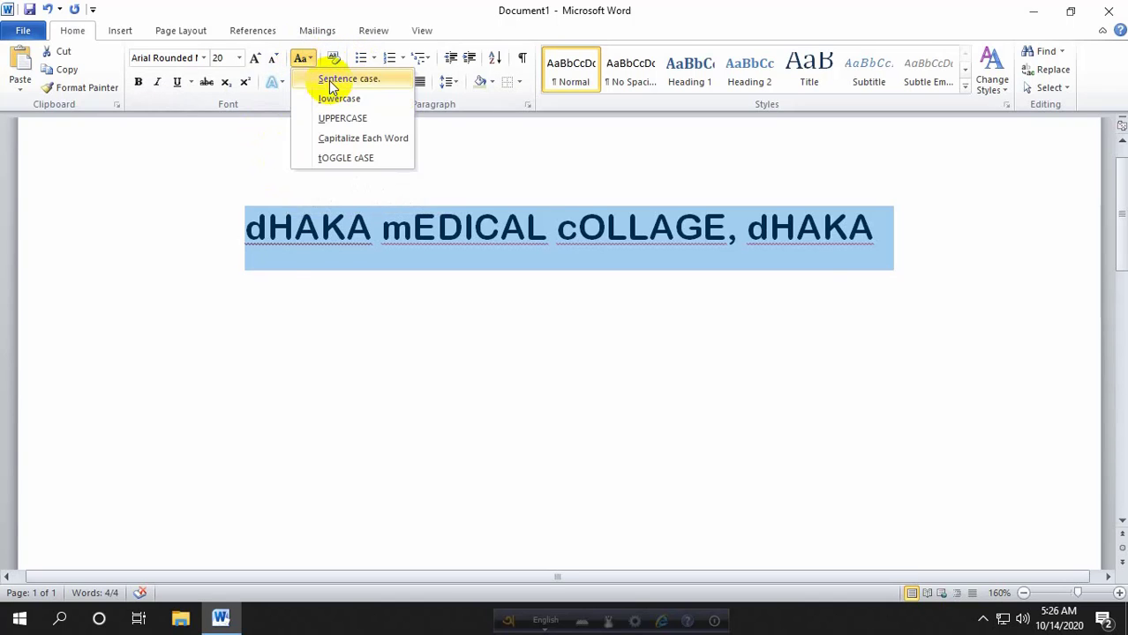
click(329, 80)
click(469, 229)
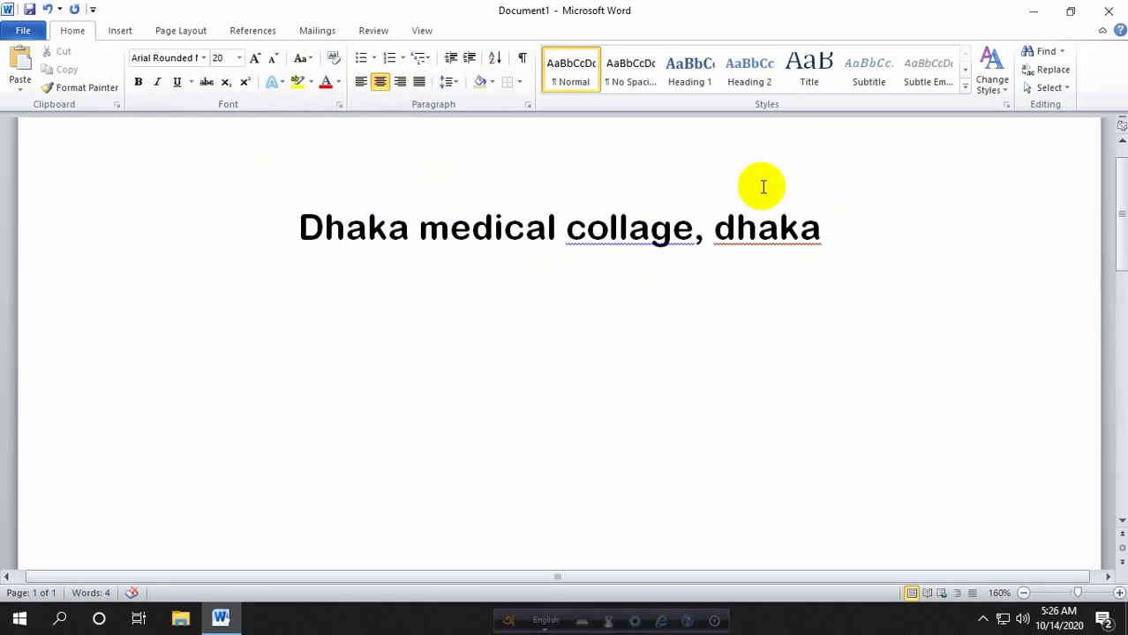
- Examine the Sort Text options and the available sort types for the selected line, and close them without sorting
drag(826, 232, 251, 189)
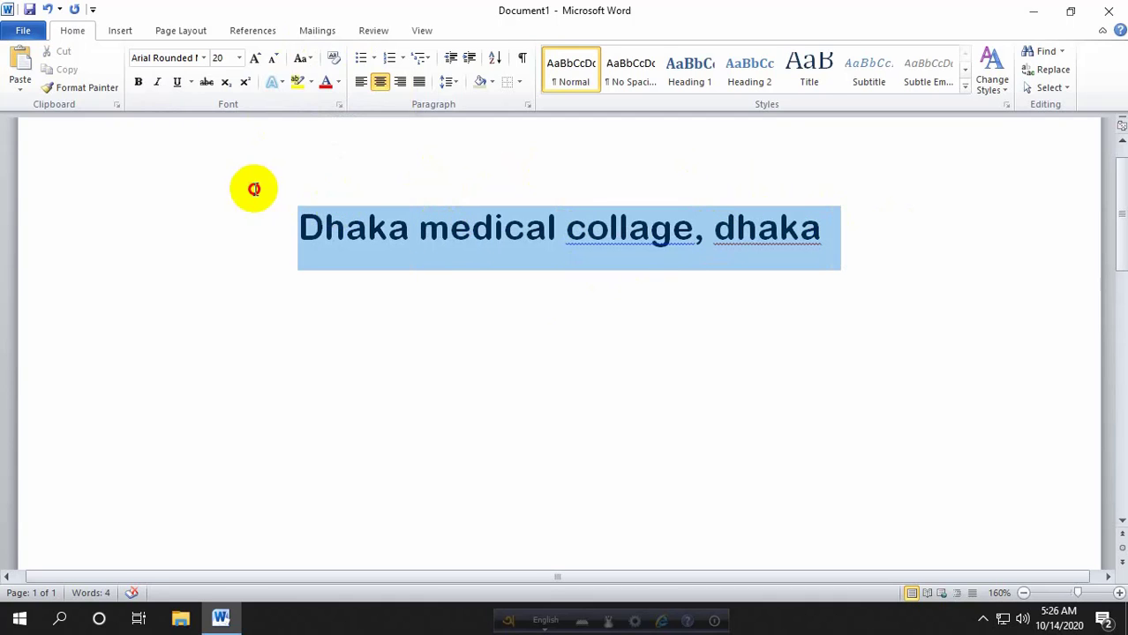
click(495, 60)
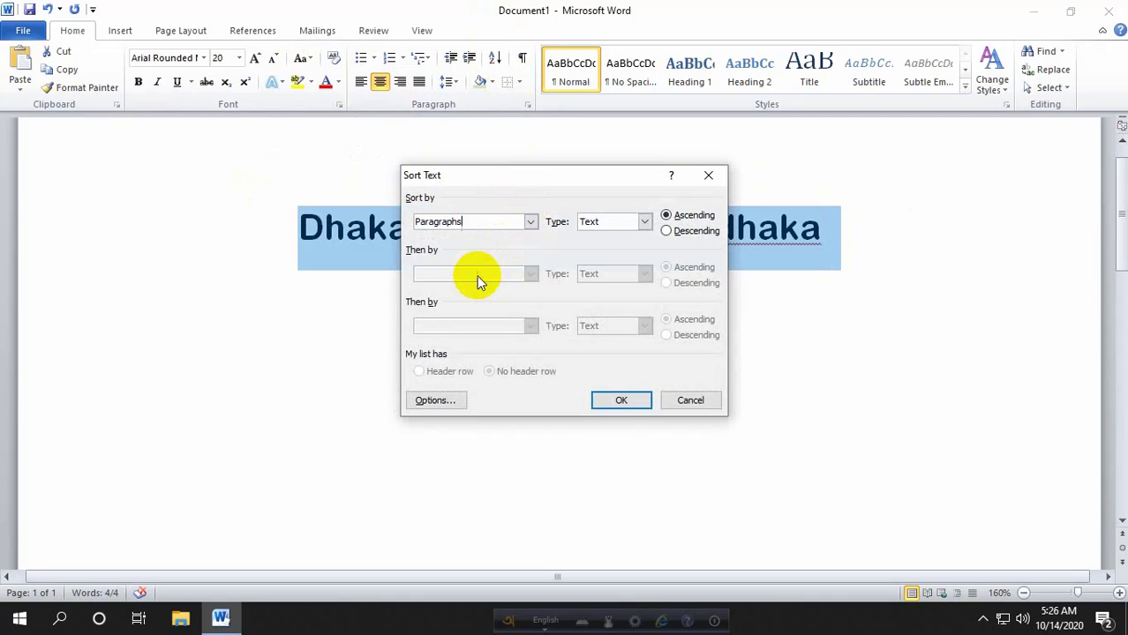
click(617, 223)
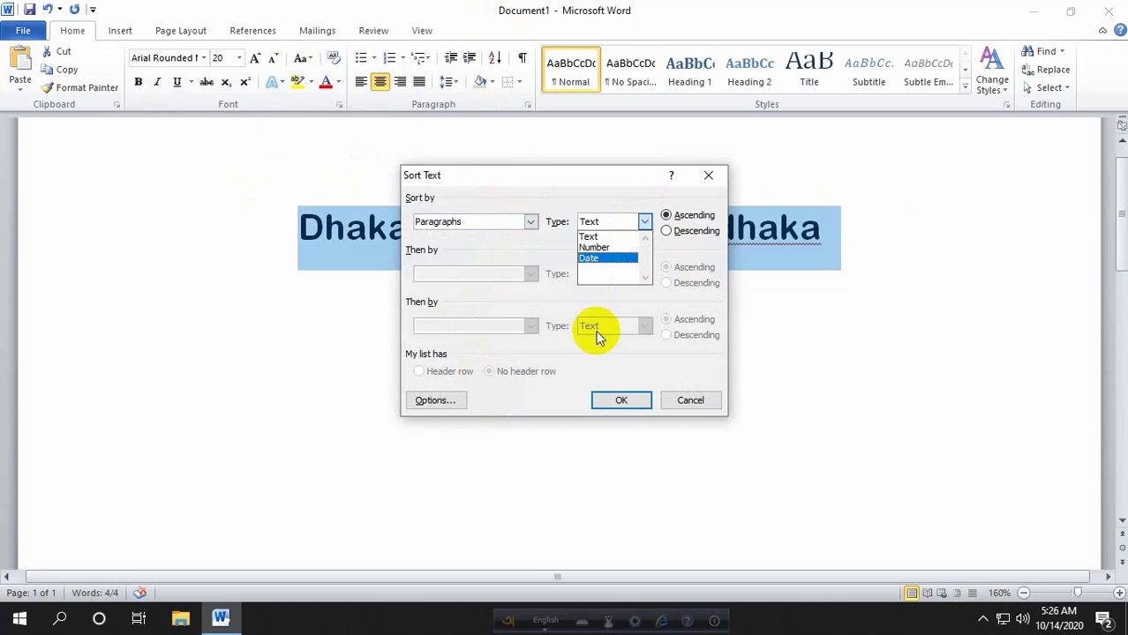
click(691, 400)
click(690, 400)
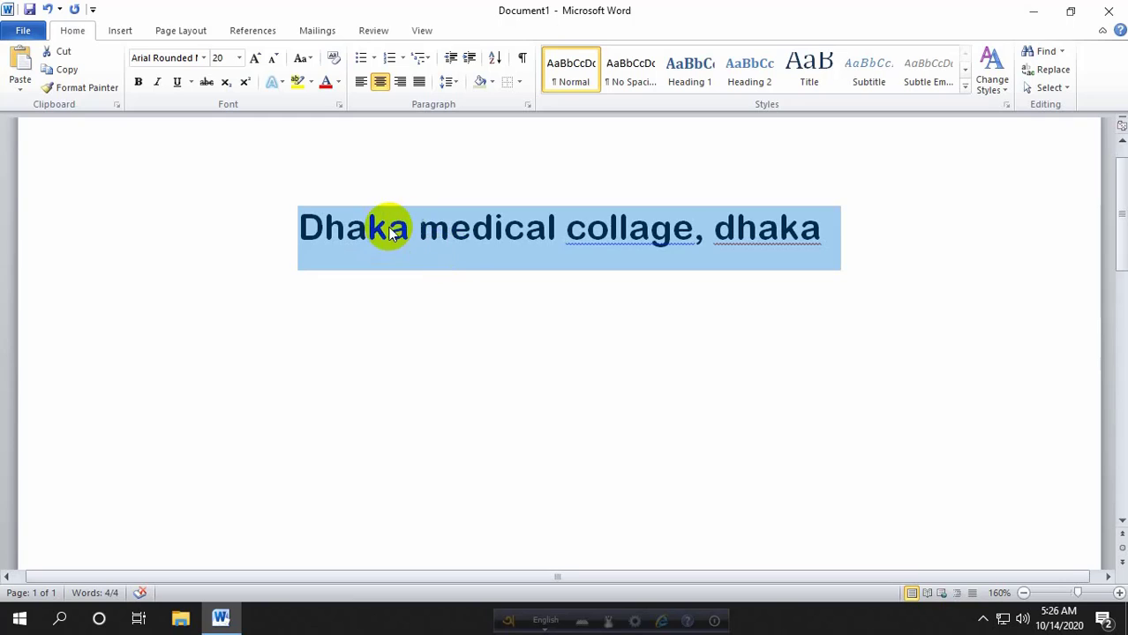
click(567, 227)
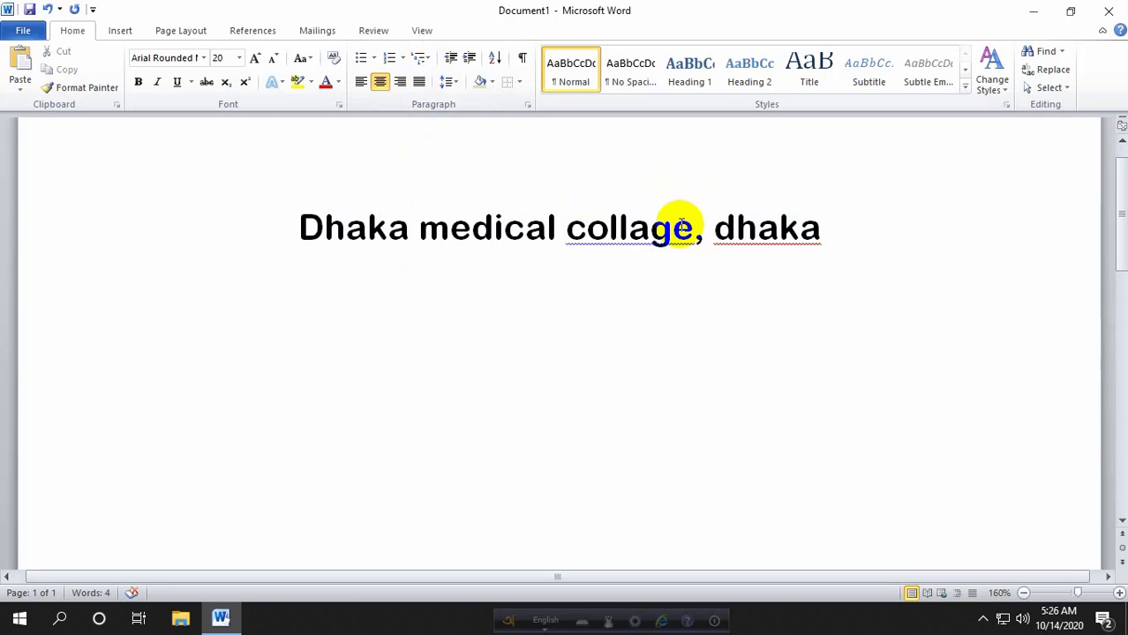
- Replace the lowercase d of the last word "dhaka" with a capital D
drag(820, 231, 269, 227)
click(735, 227)
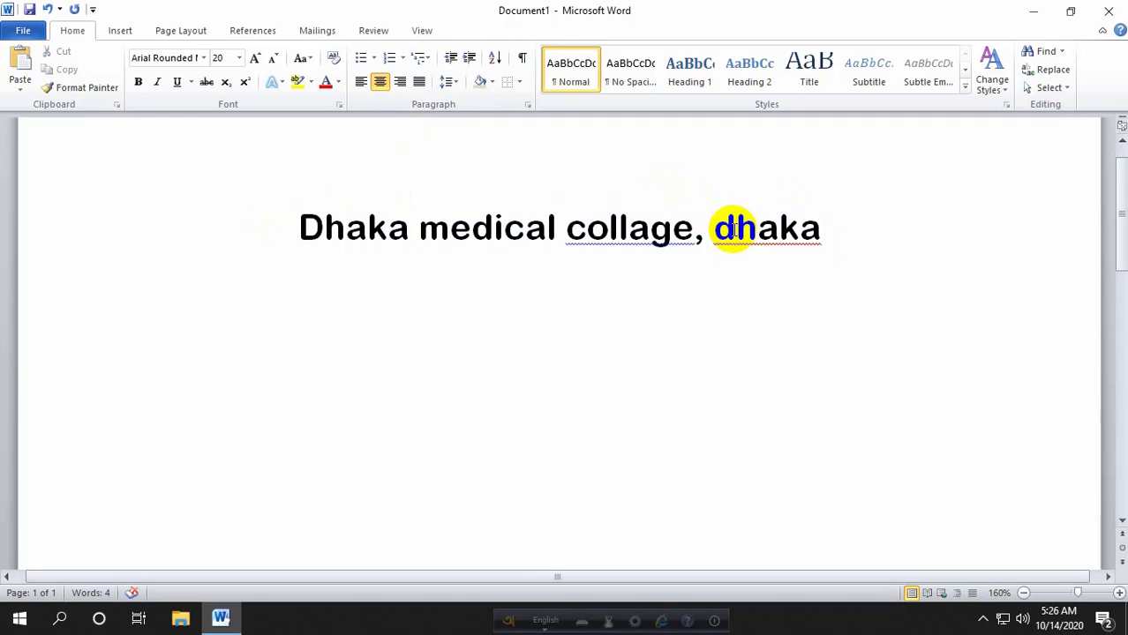
key(BackSpace)
text(D)
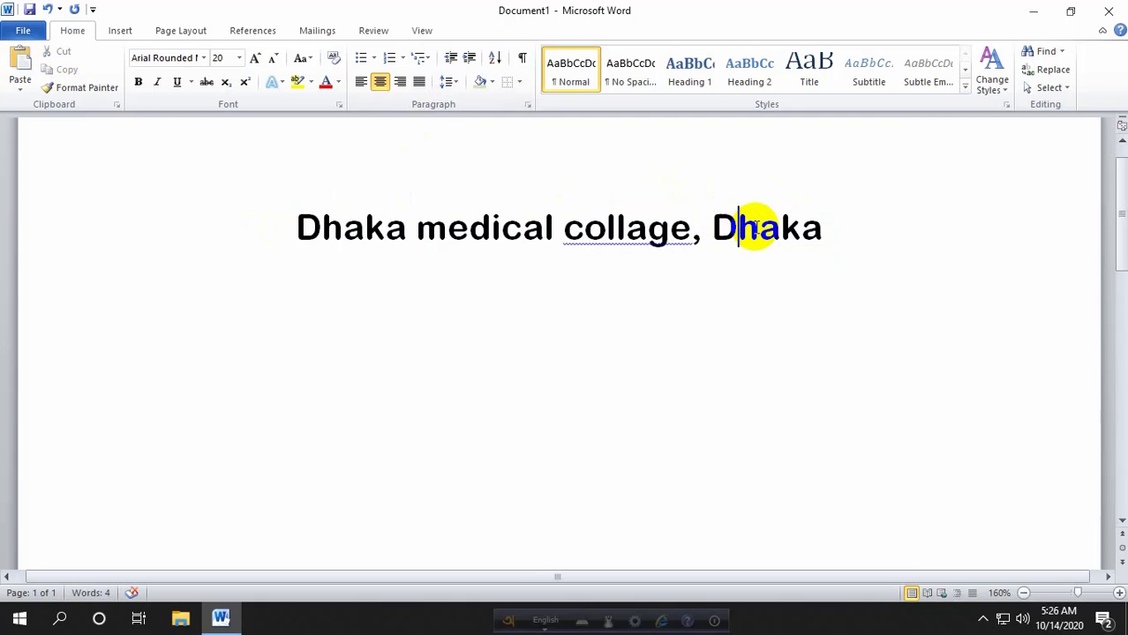
- Delete the "Dhaka medical collage, Dhaka" line so the page is empty
drag(813, 222, 221, 206)
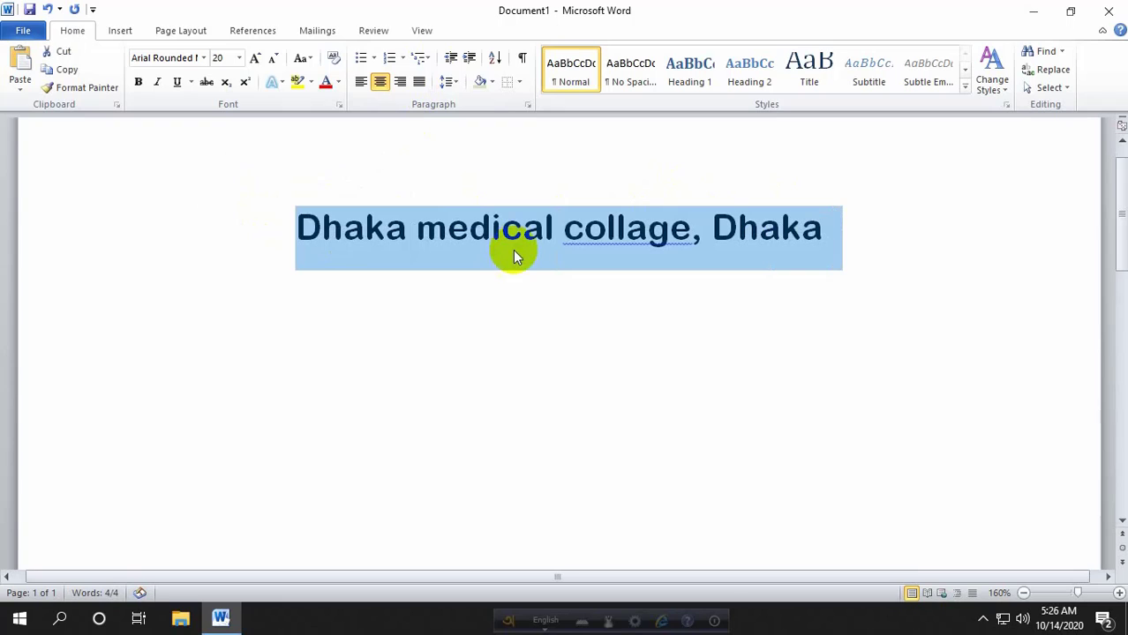
text(X)
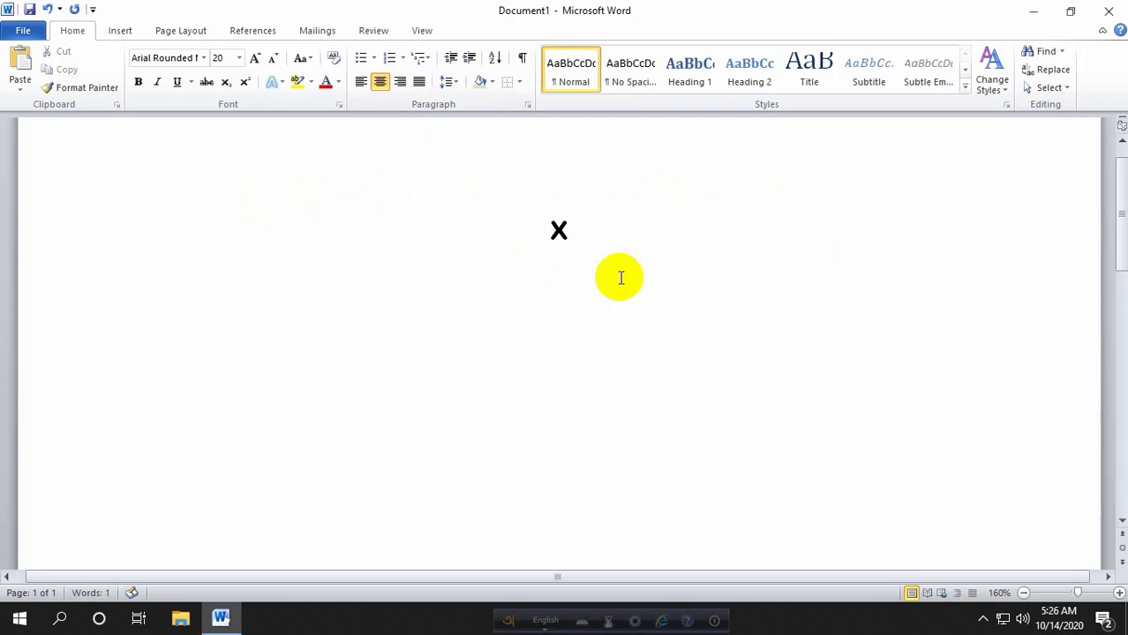
drag(576, 239, 452, 229)
key(BackSpace)
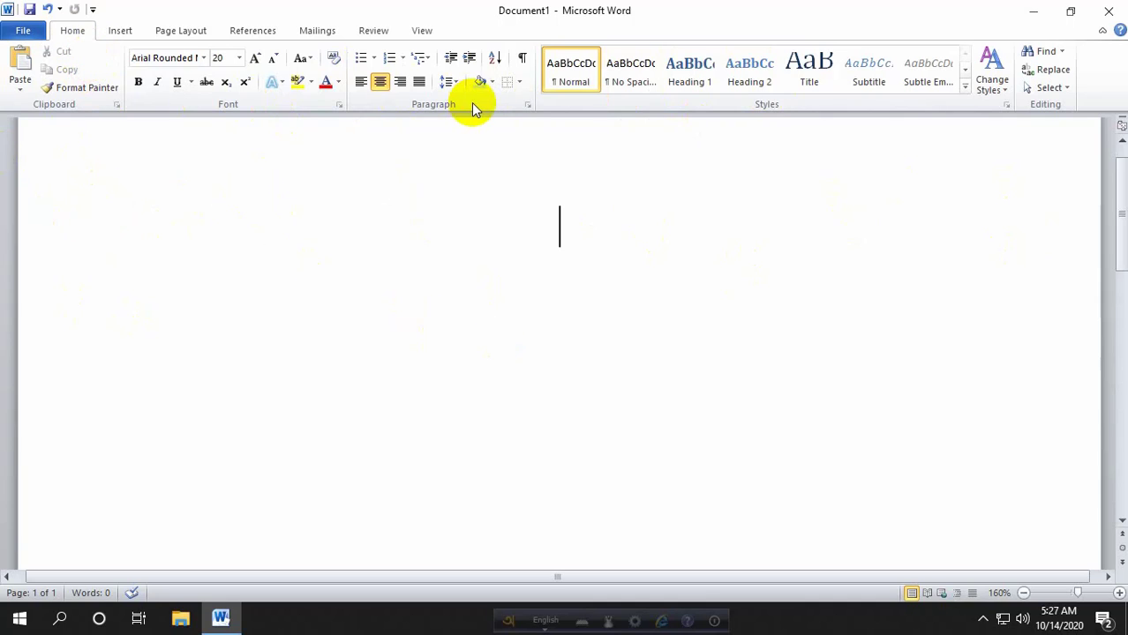
scroll(570, 253, down, 5)
scroll(521, 238, up, 3)
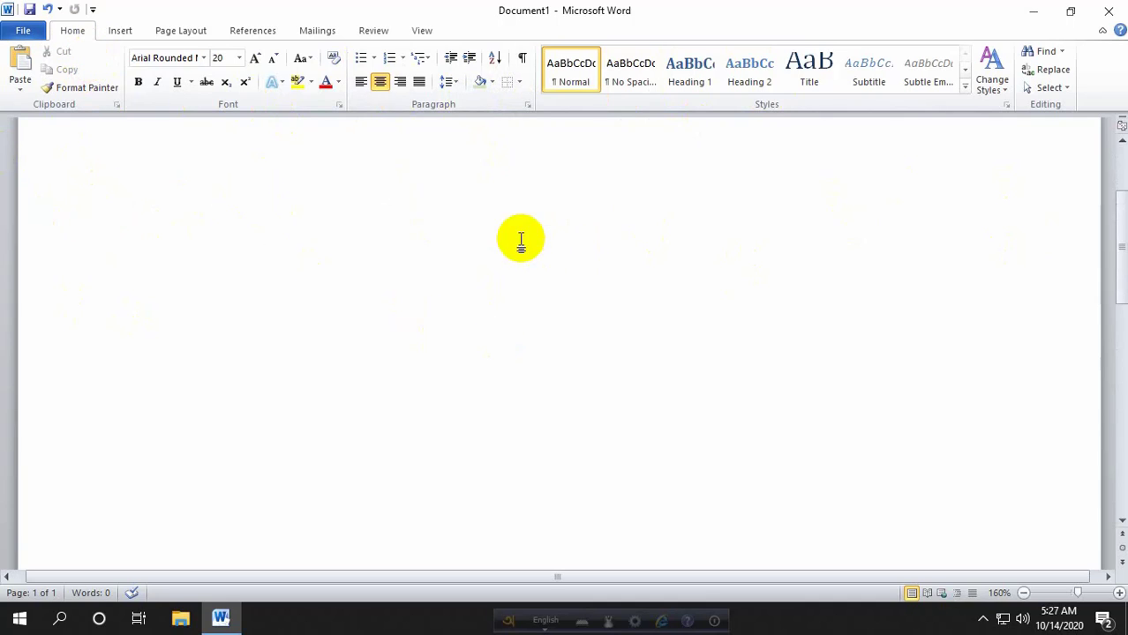
click(395, 224)
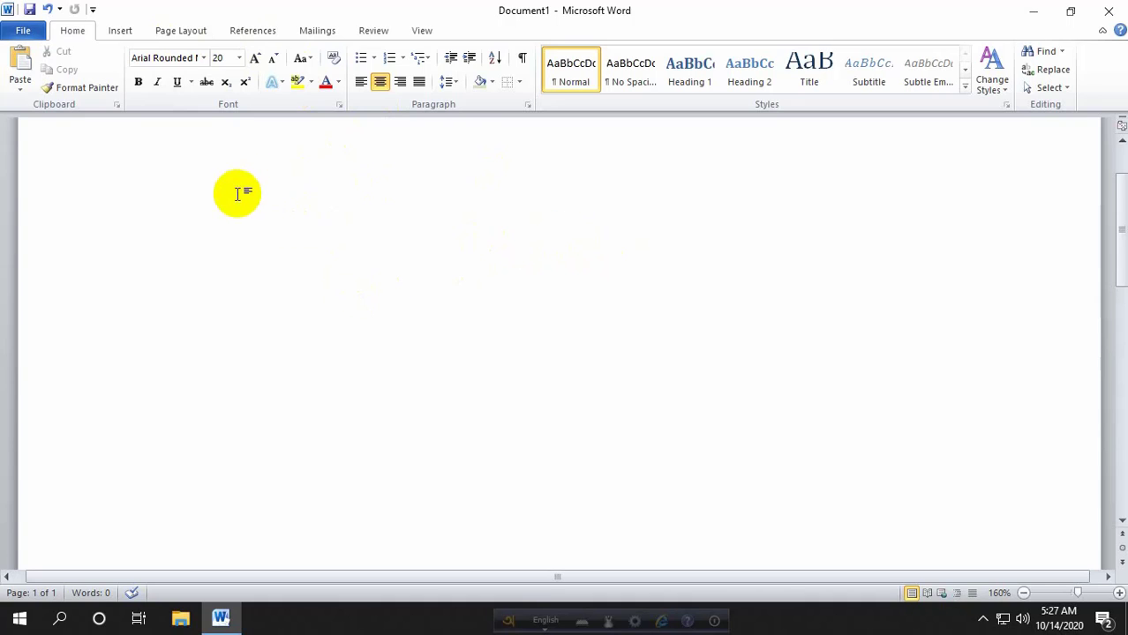
click(120, 32)
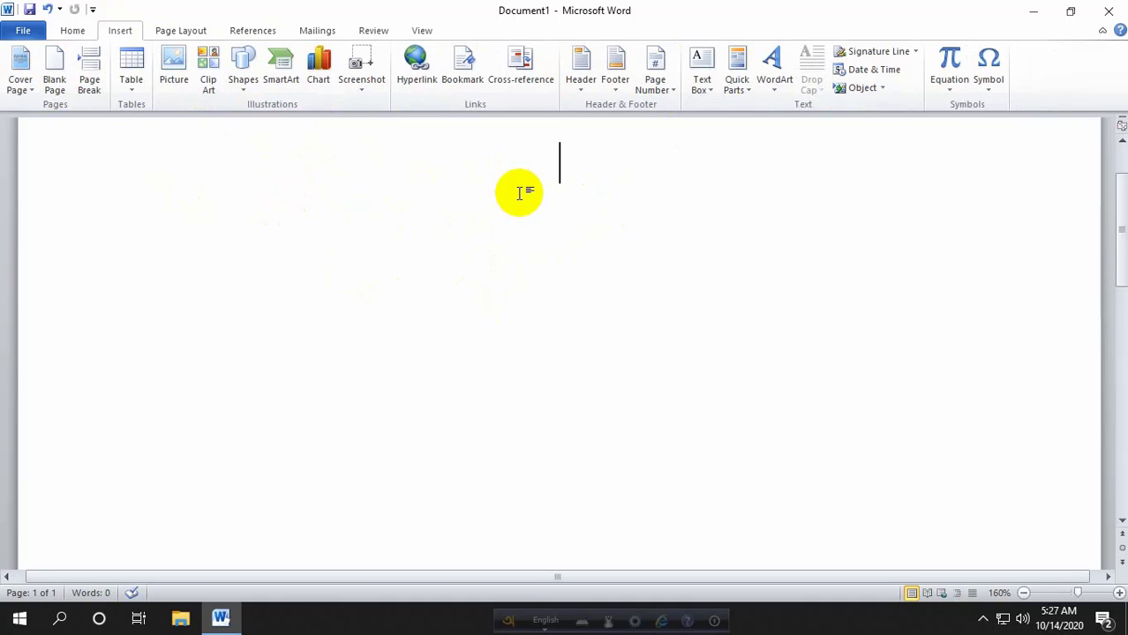
click(1004, 620)
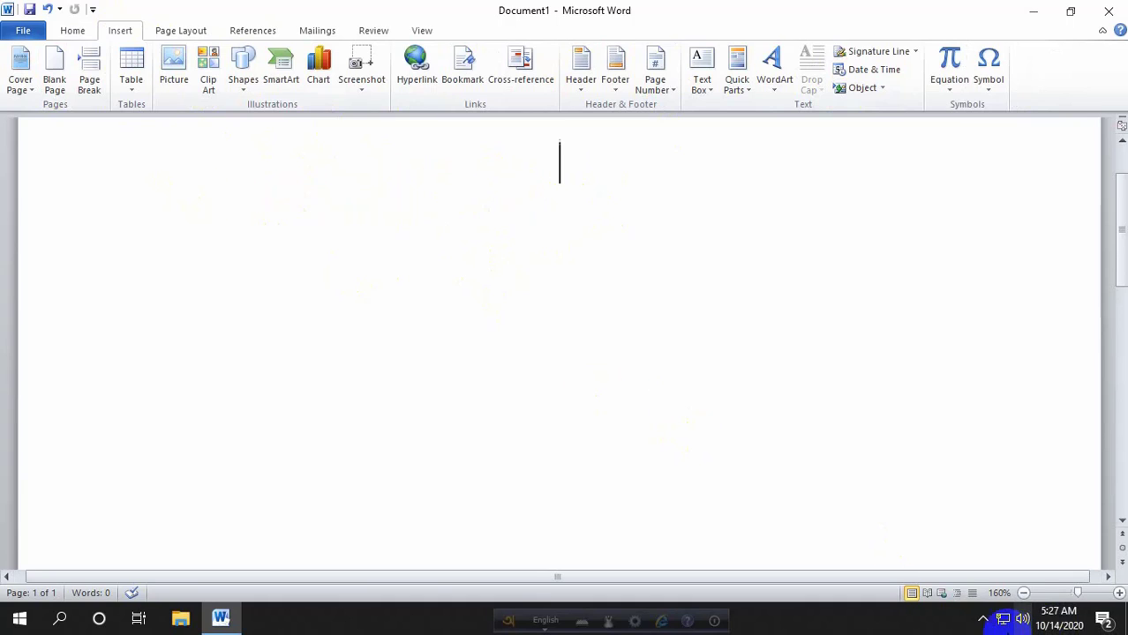